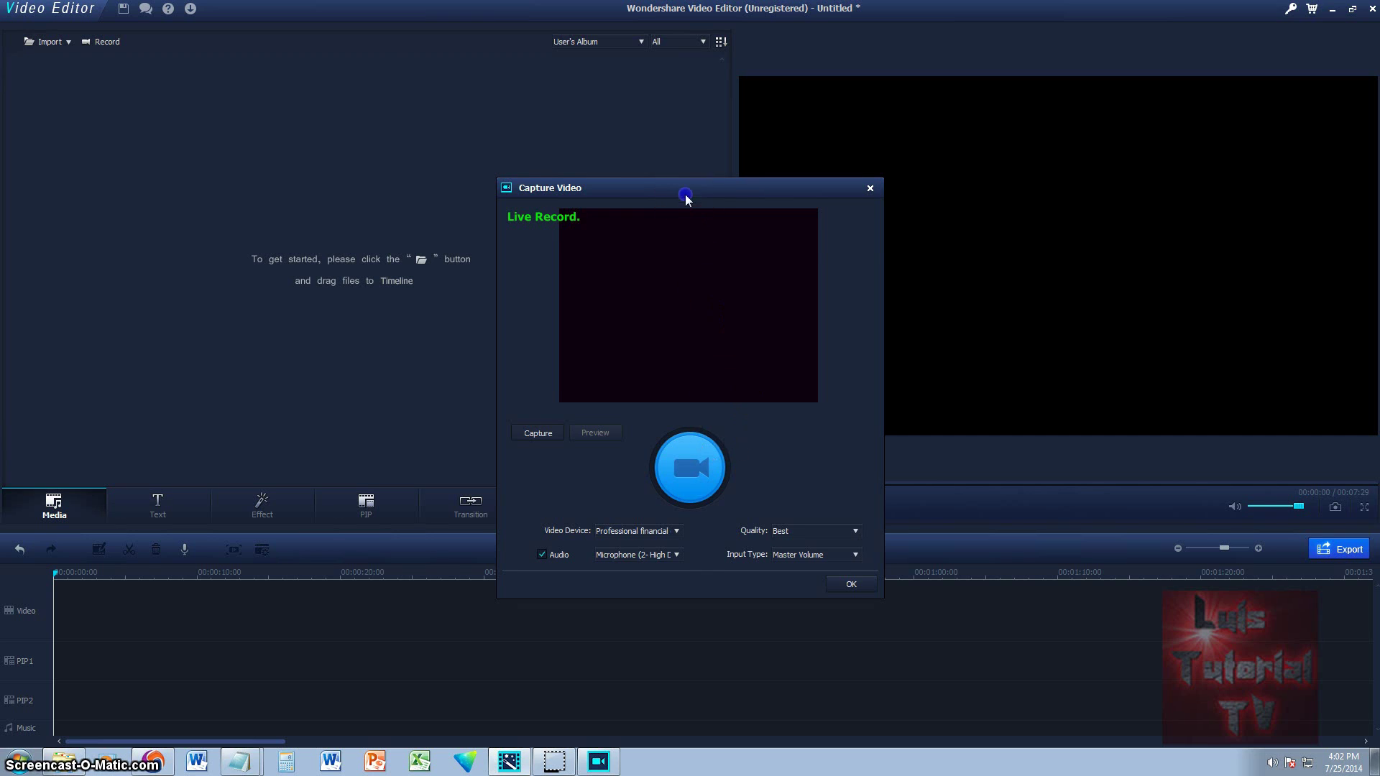
# Step: Keep the high-definition microphone and Best quality, then close Capture Video without recording
pyautogui.moveTo(685, 194); pyautogui.dragTo(684, 189)
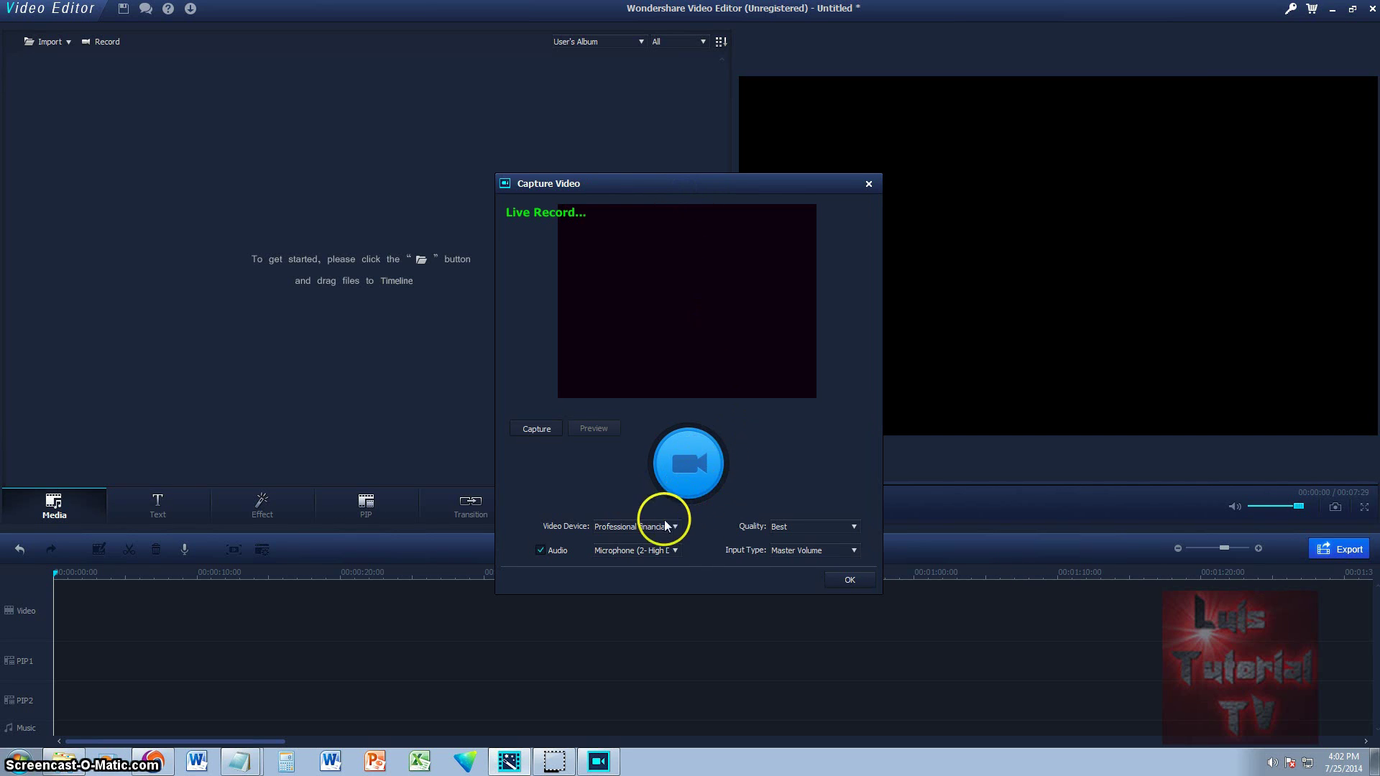
pyautogui.click(658, 550)
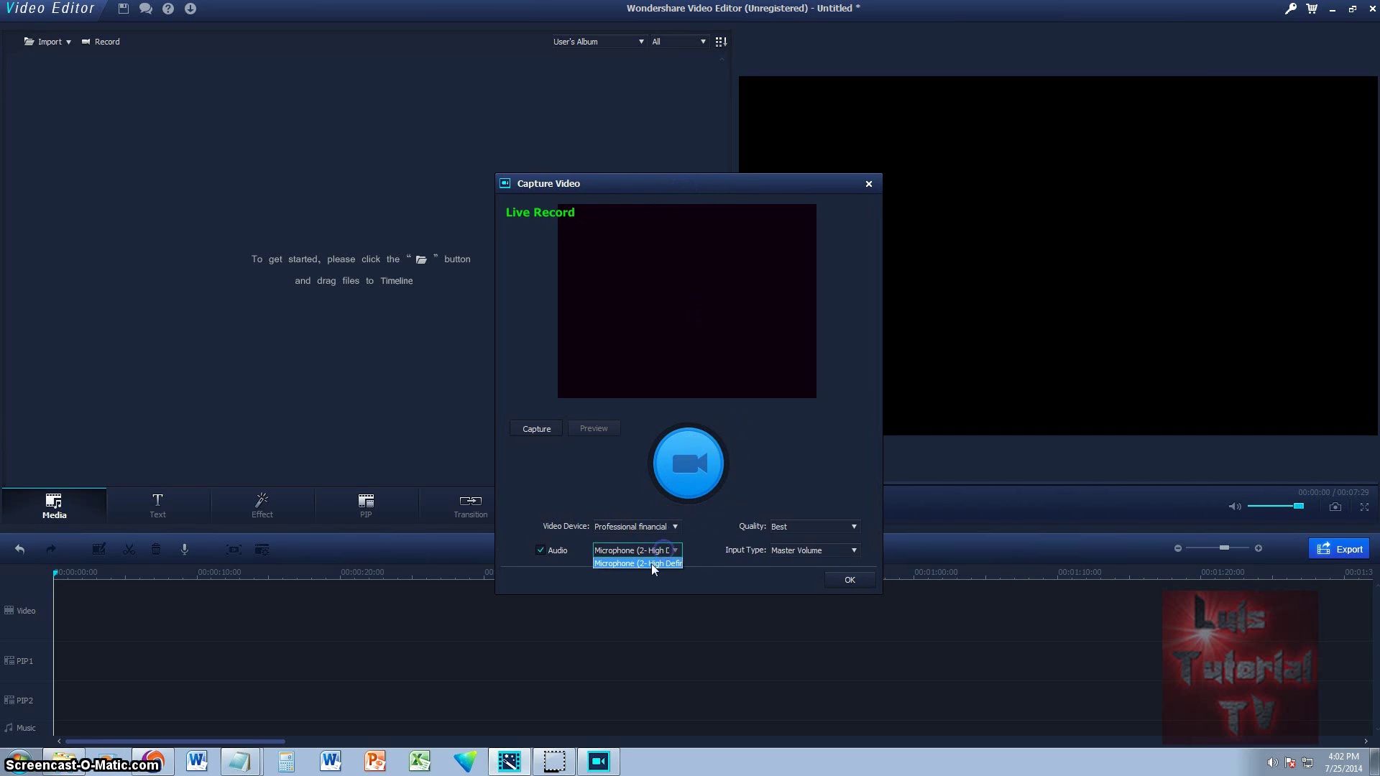
pyautogui.click(790, 485)
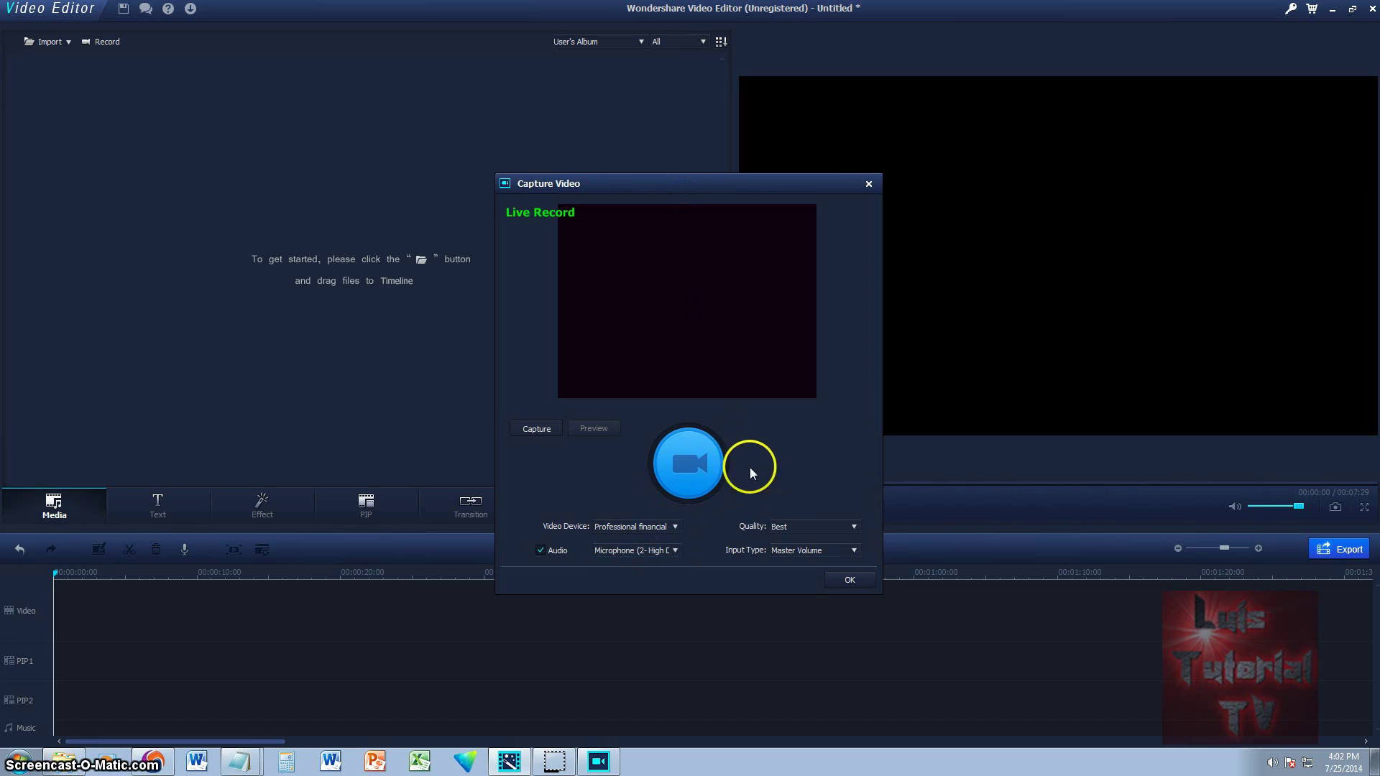
pyautogui.click(803, 529)
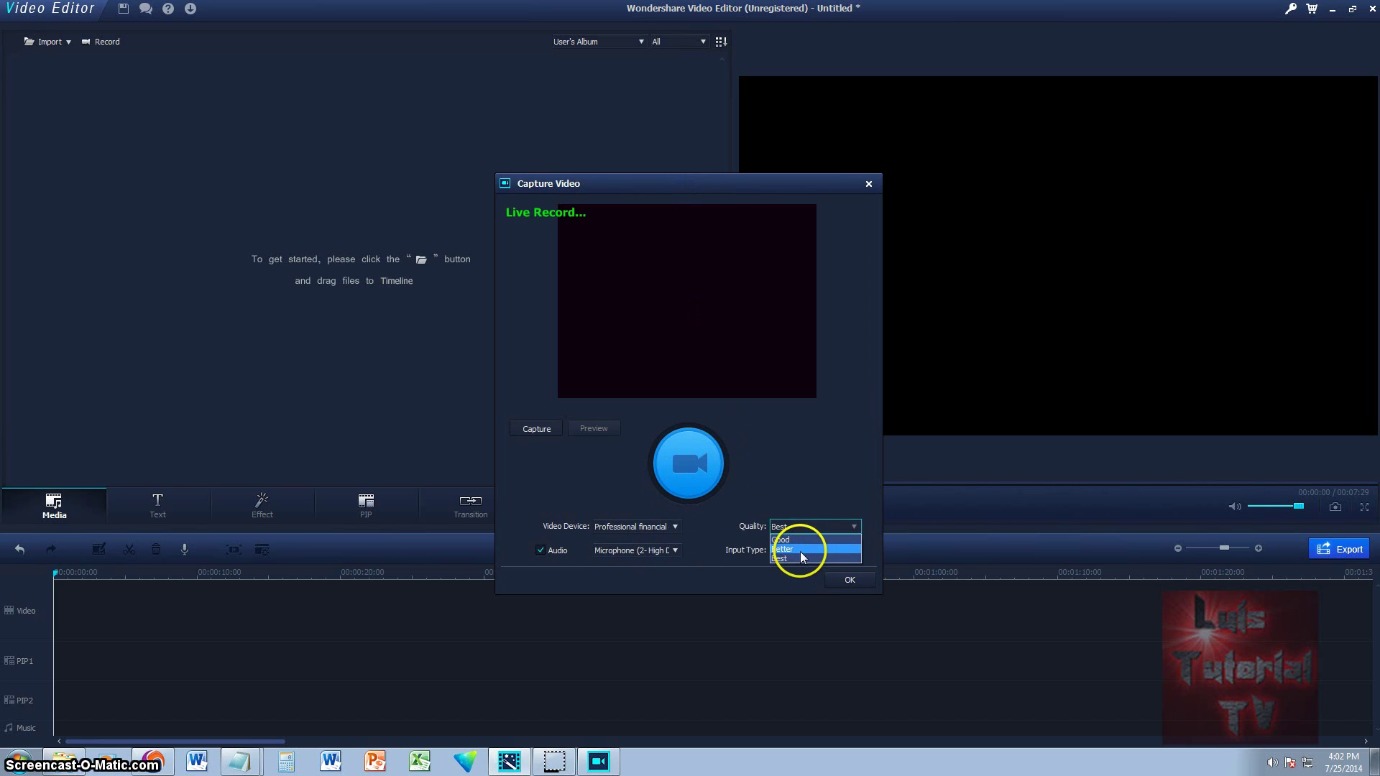
pyautogui.click(798, 558)
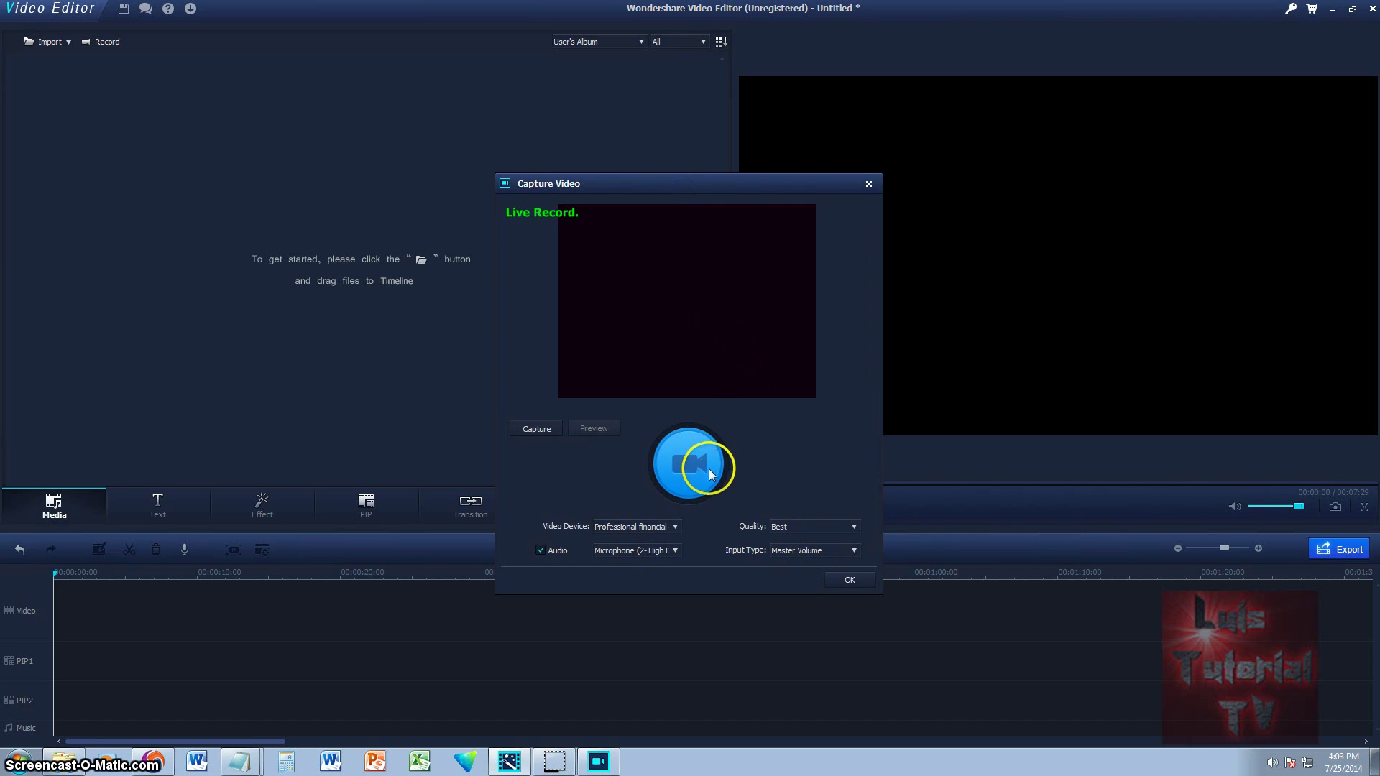
pyautogui.click(868, 184)
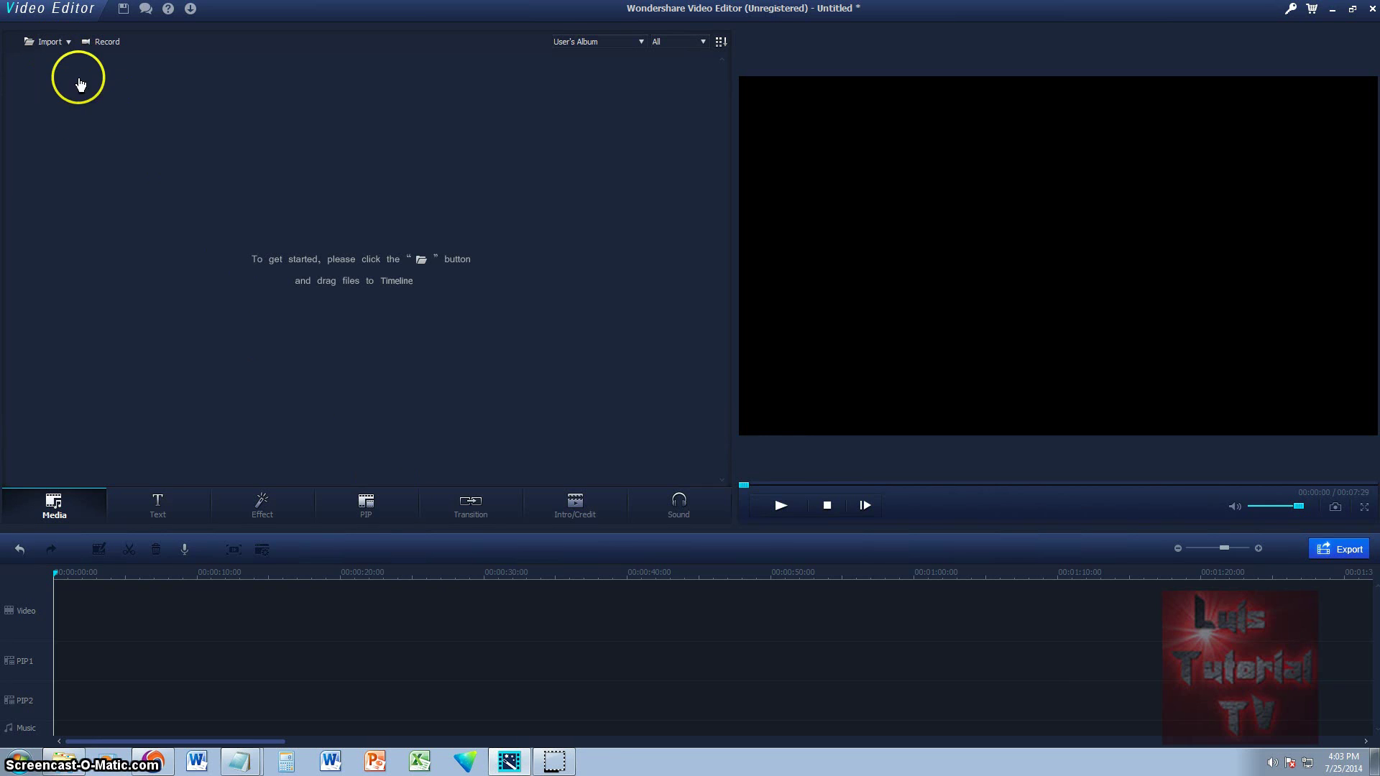
# Step: Import the AfterShot Pro 2 video file into the media library
pyautogui.click(45, 44)
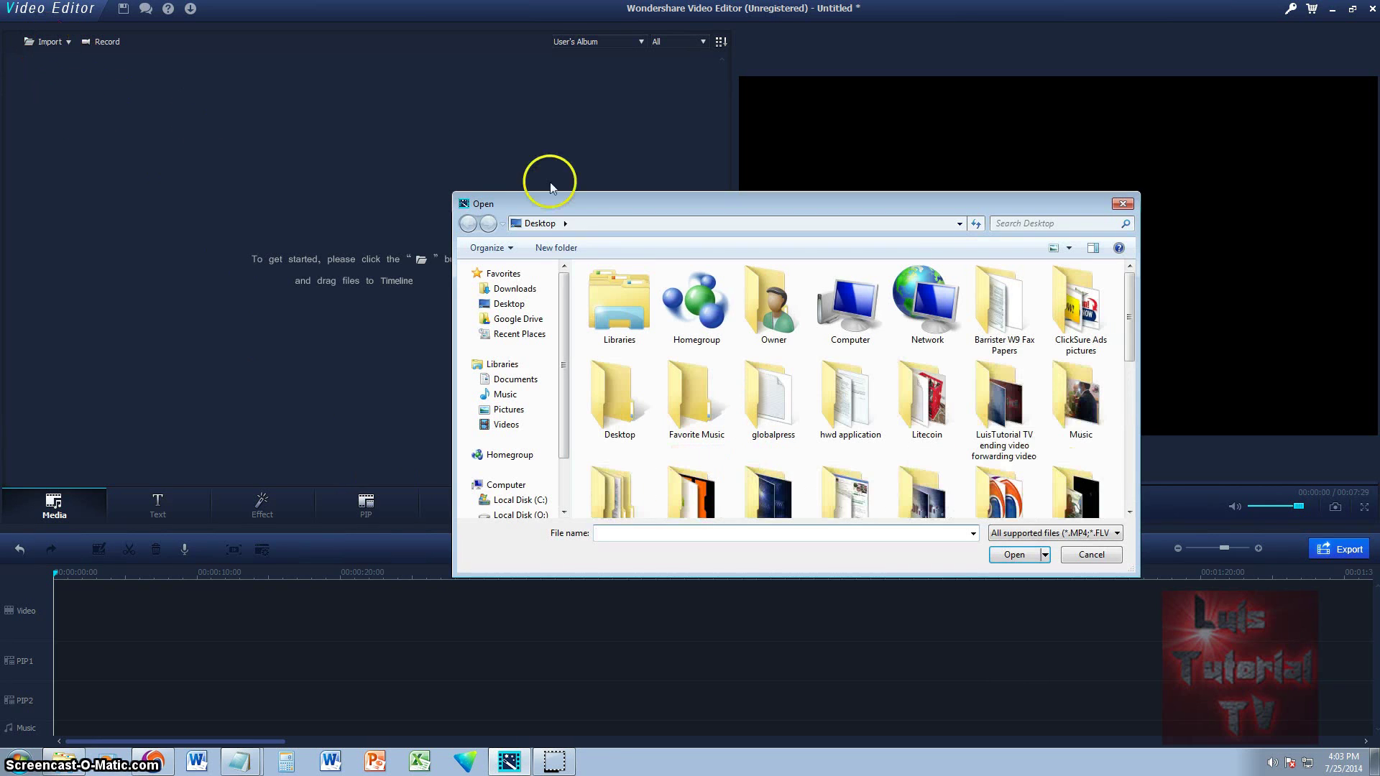
pyautogui.moveTo(572, 191); pyautogui.dragTo(491, 147)
pyautogui.moveTo(1042, 240); pyautogui.dragTo(1003, 388)
pyautogui.click(841, 363)
pyautogui.click(928, 499)
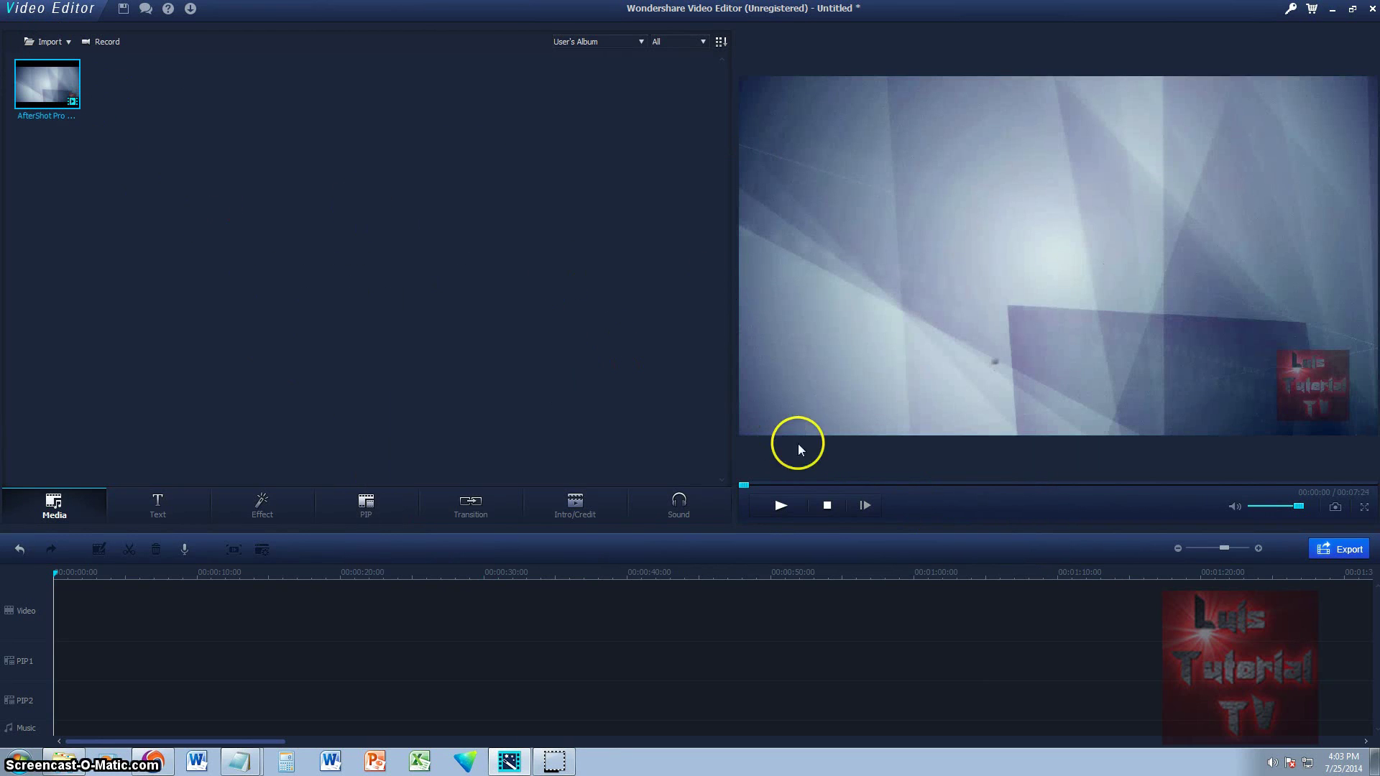
# Step: Play and pause the AfterShot Pro clip in the preview, leaving it selected
pyautogui.click(781, 505)
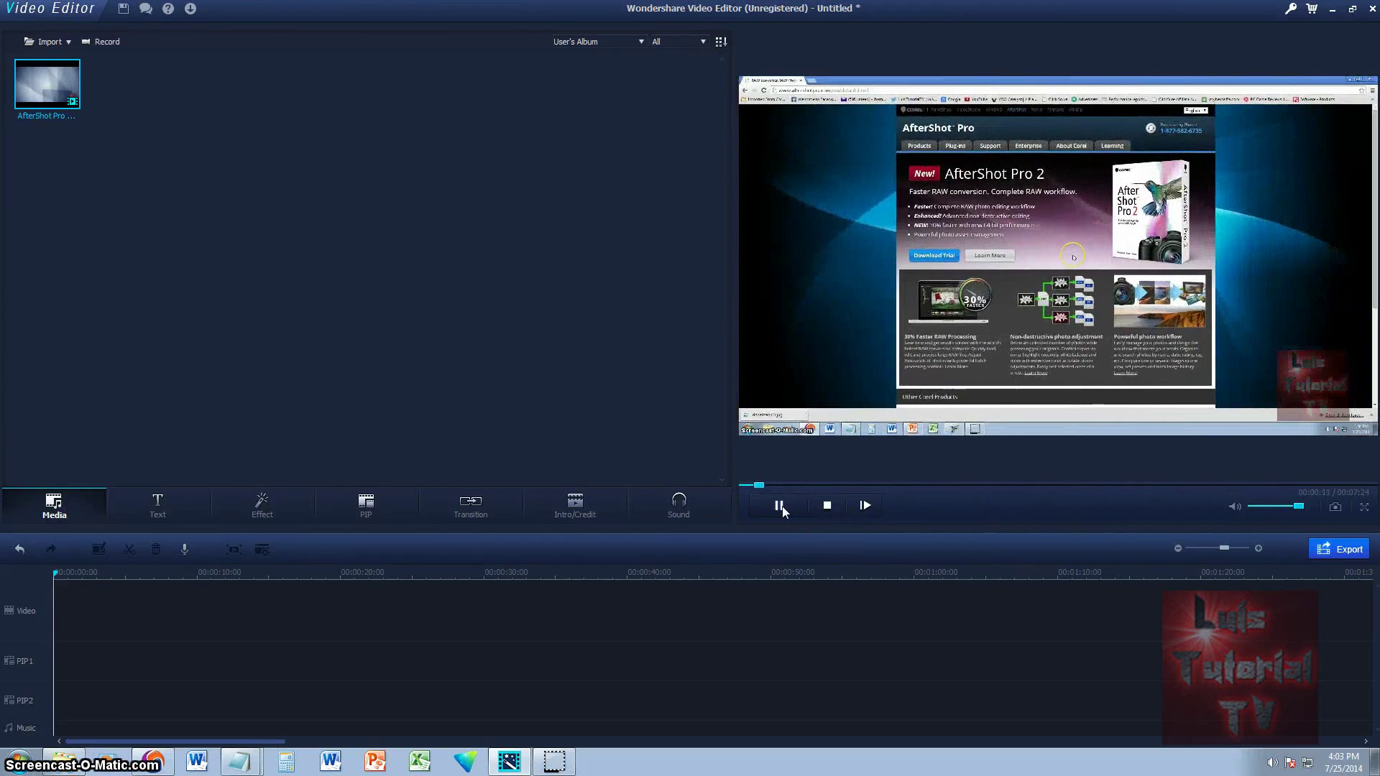
pyautogui.click(781, 506)
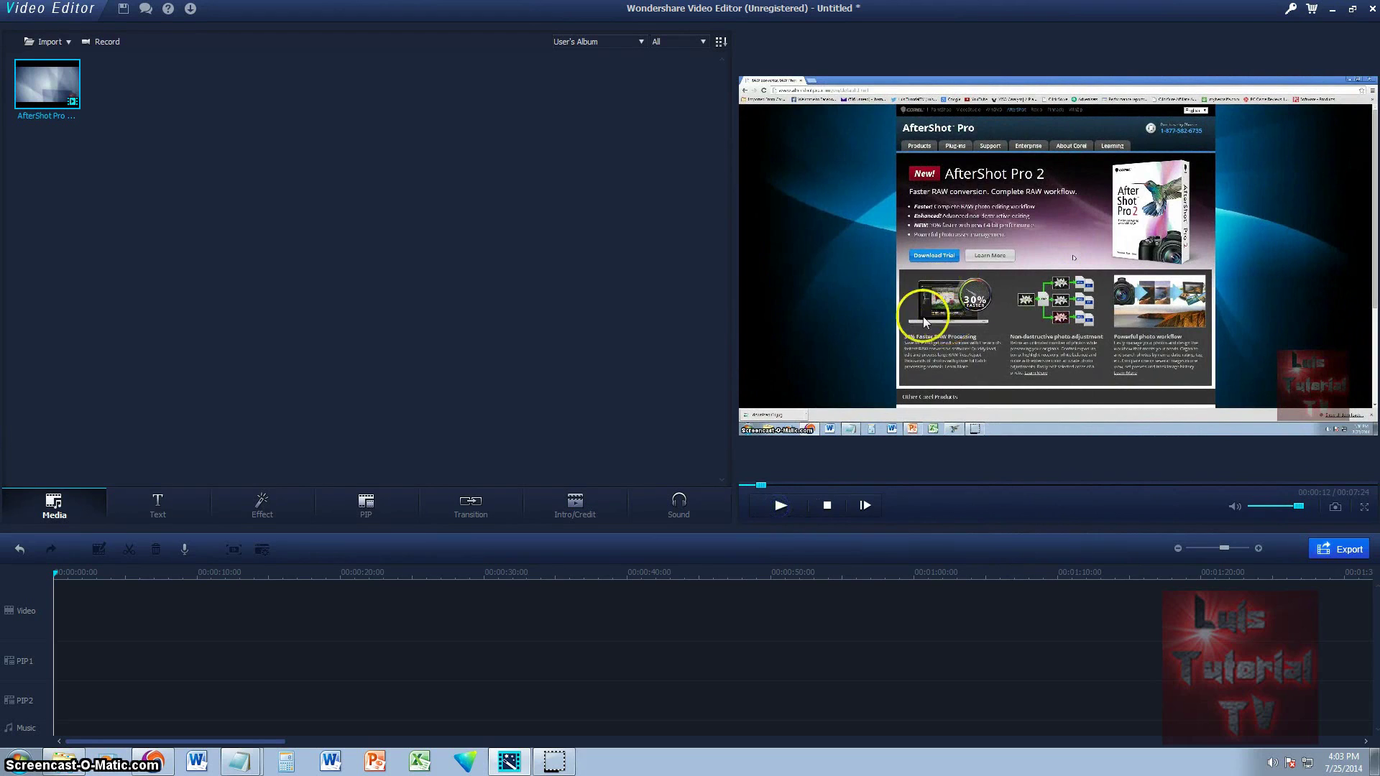
pyautogui.click(478, 276)
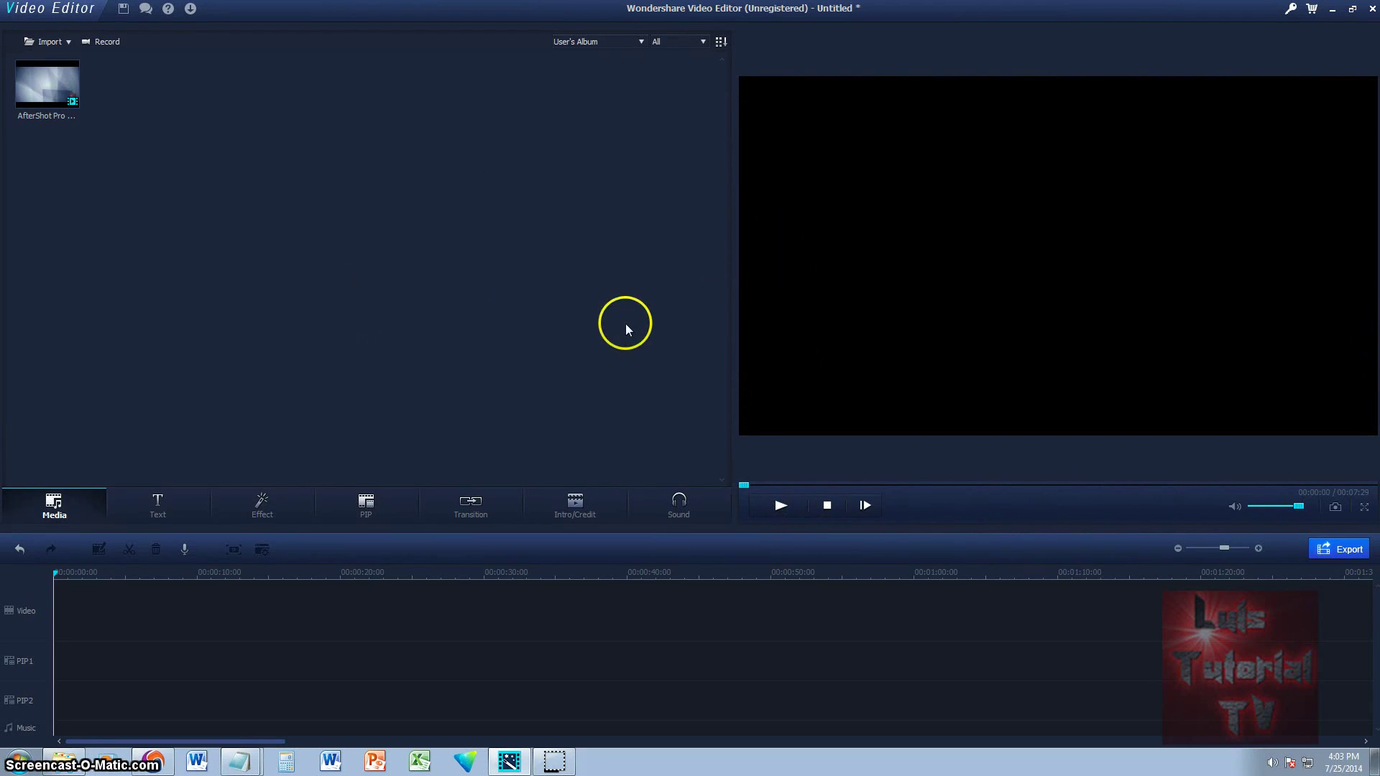
pyautogui.click(44, 101)
pyautogui.click(791, 503)
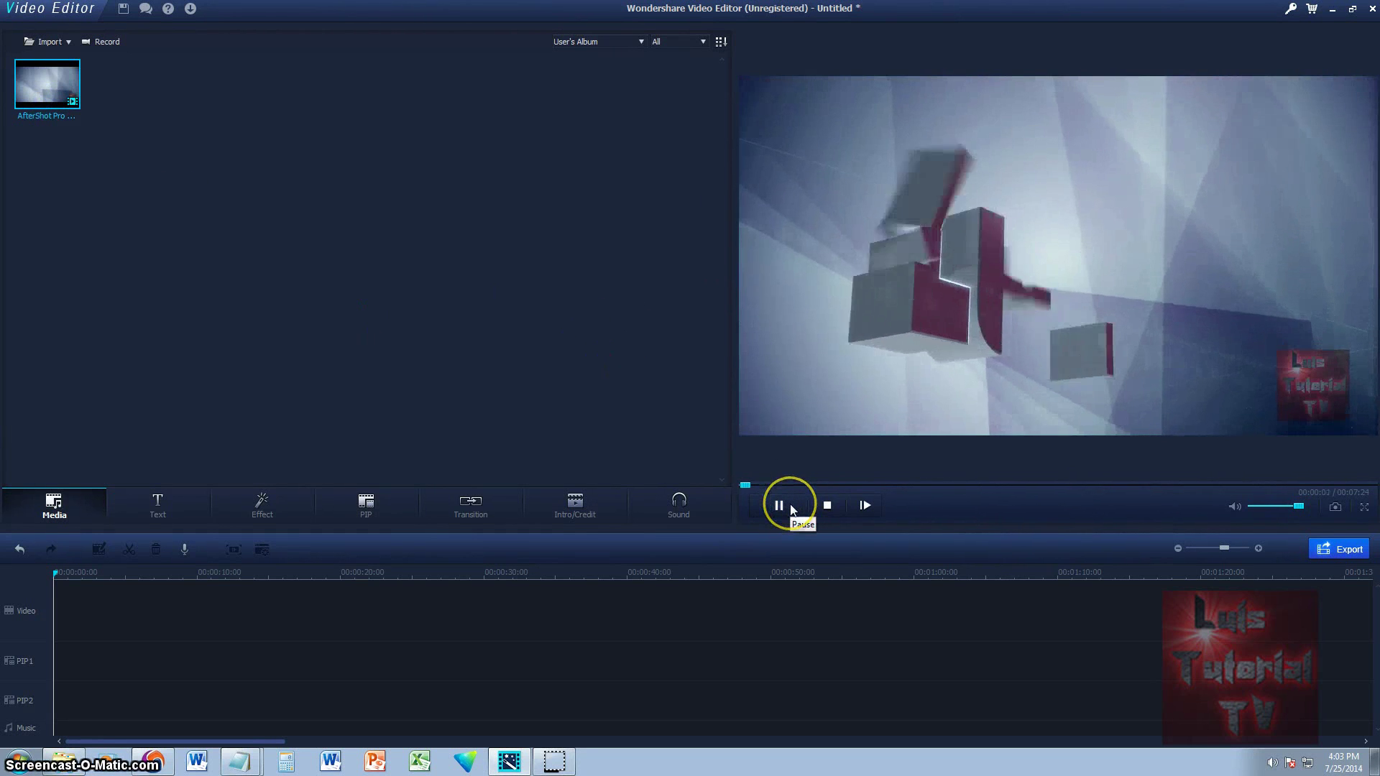
pyautogui.click(790, 506)
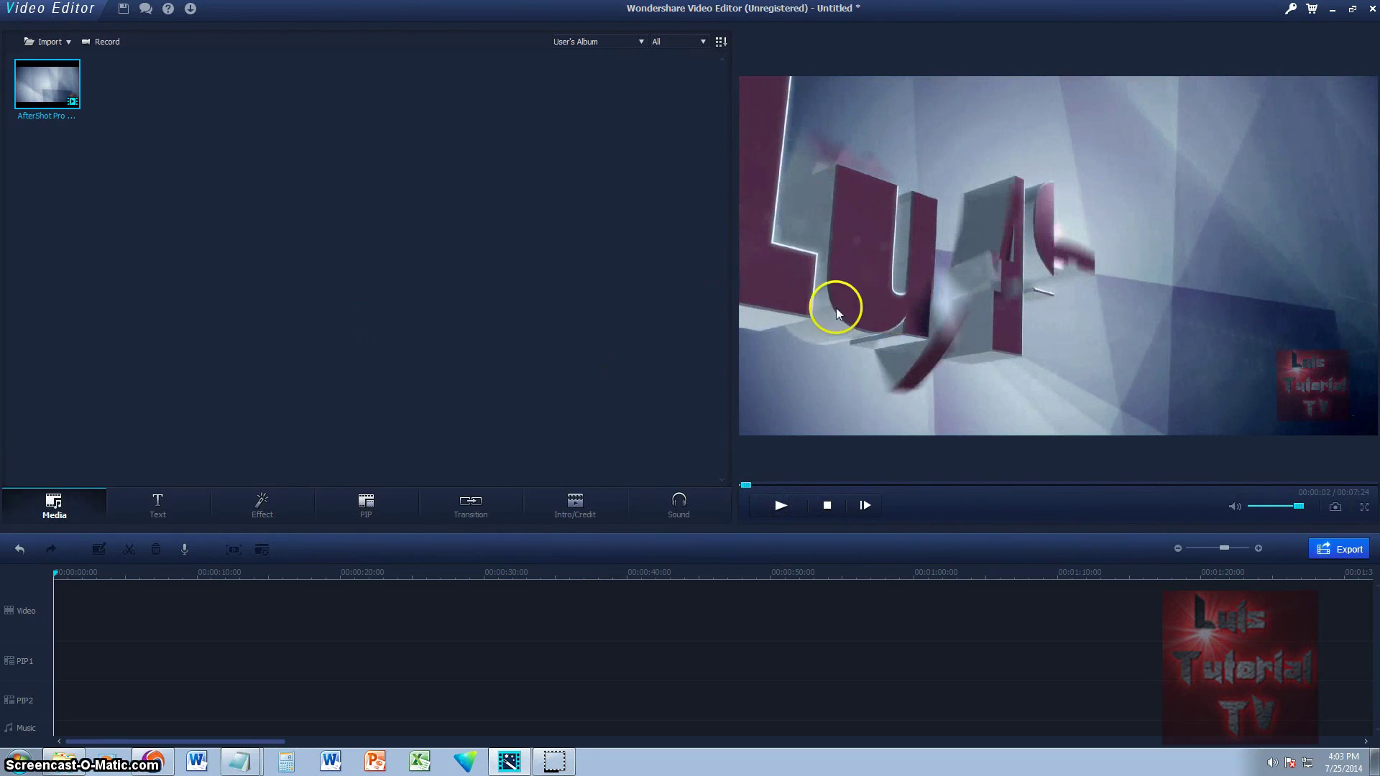
pyautogui.click(417, 299)
pyautogui.click(482, 318)
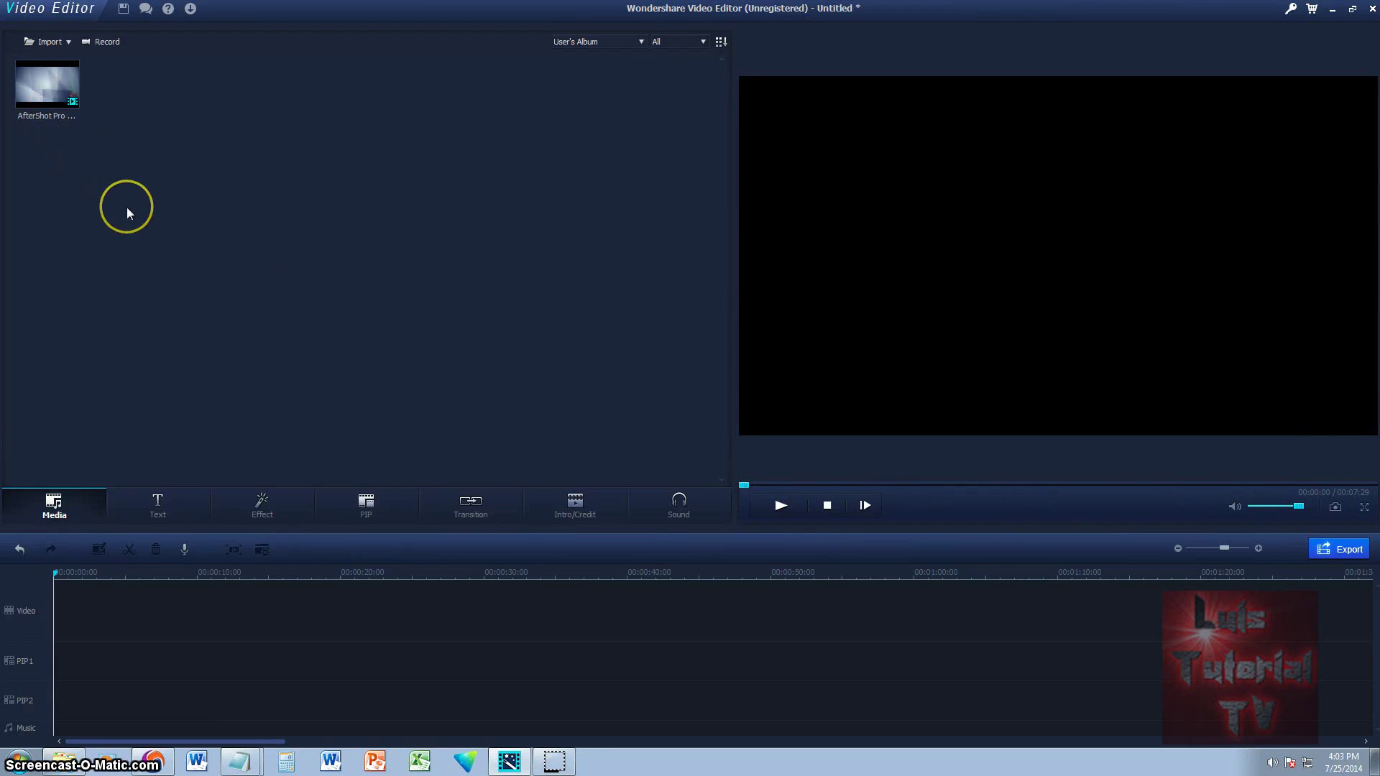
pyautogui.click(45, 87)
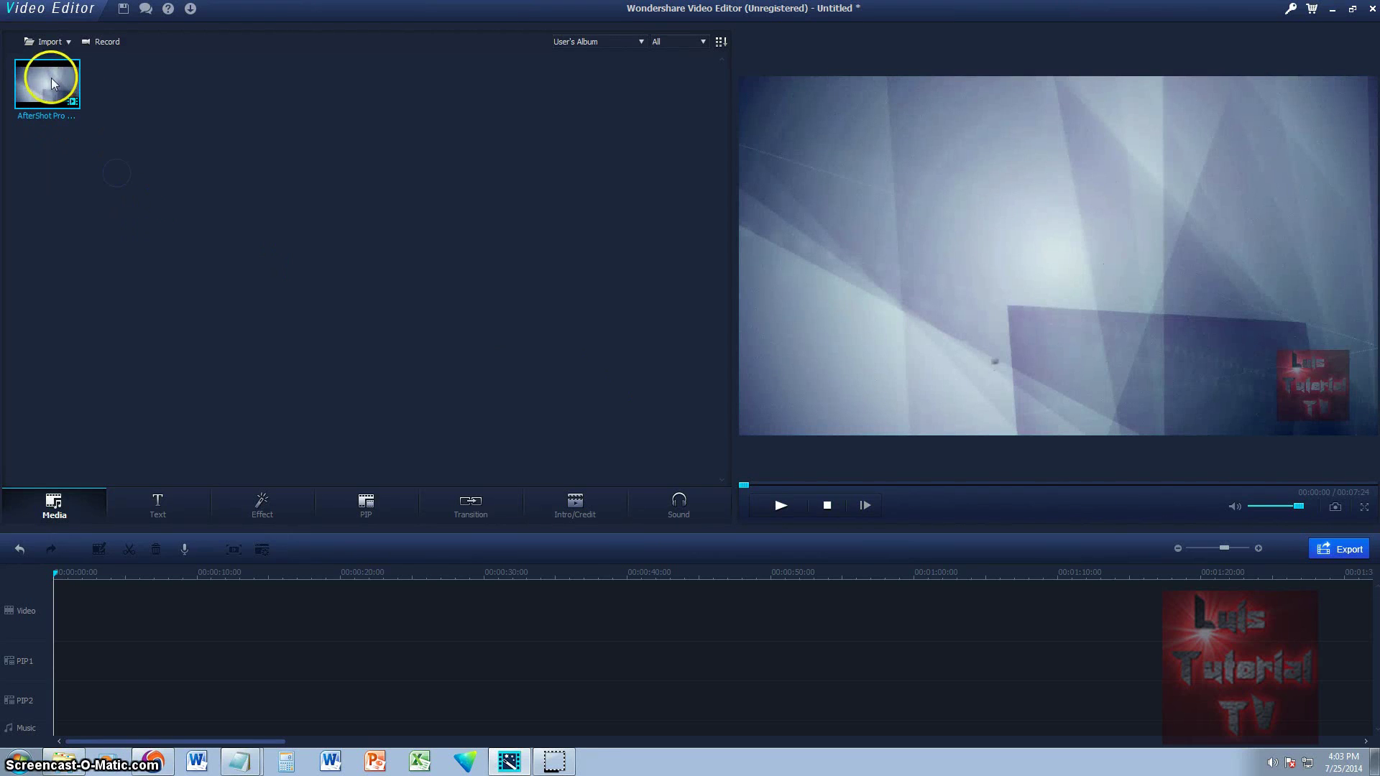
# Step: Drop the AfterShot Pro 2 clip onto the video track and show the text templates
pyautogui.moveTo(45, 98); pyautogui.dragTo(84, 612)
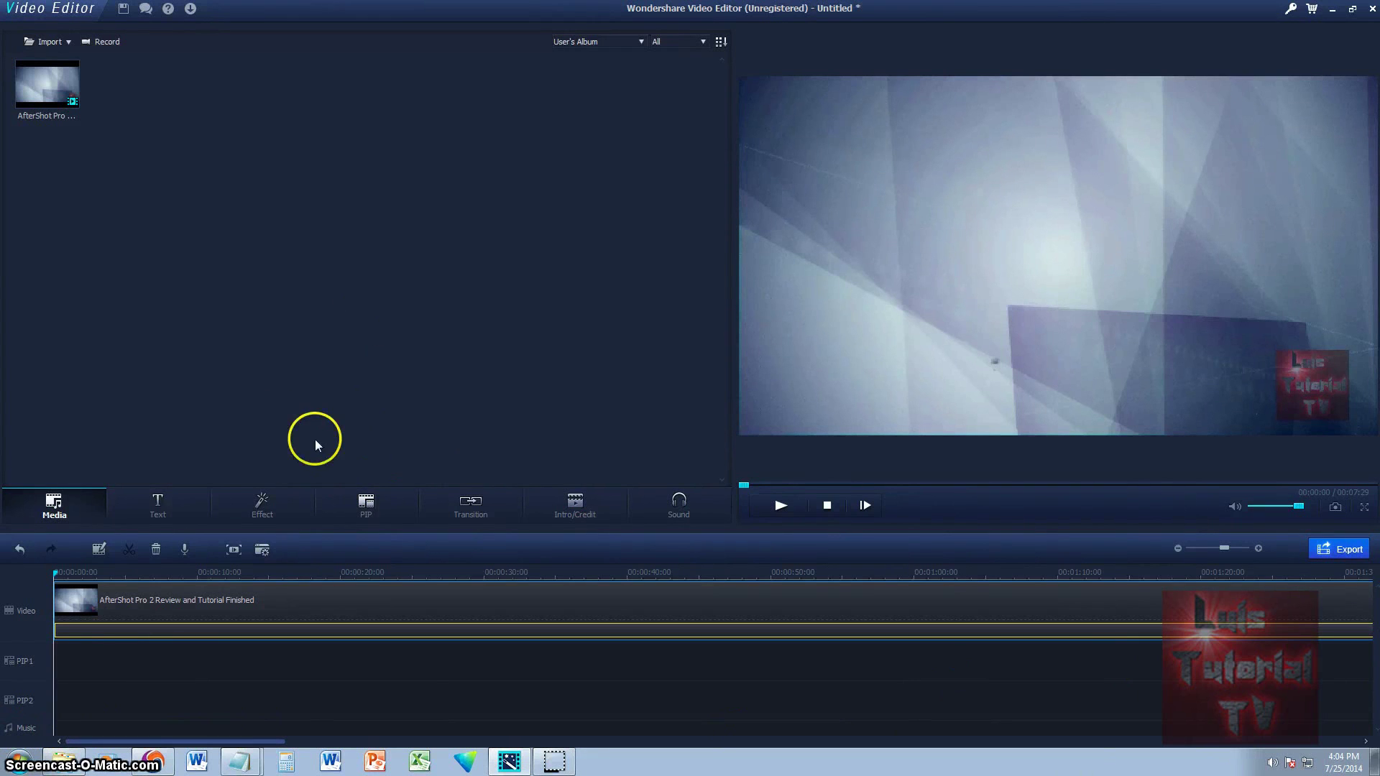
pyautogui.click(159, 510)
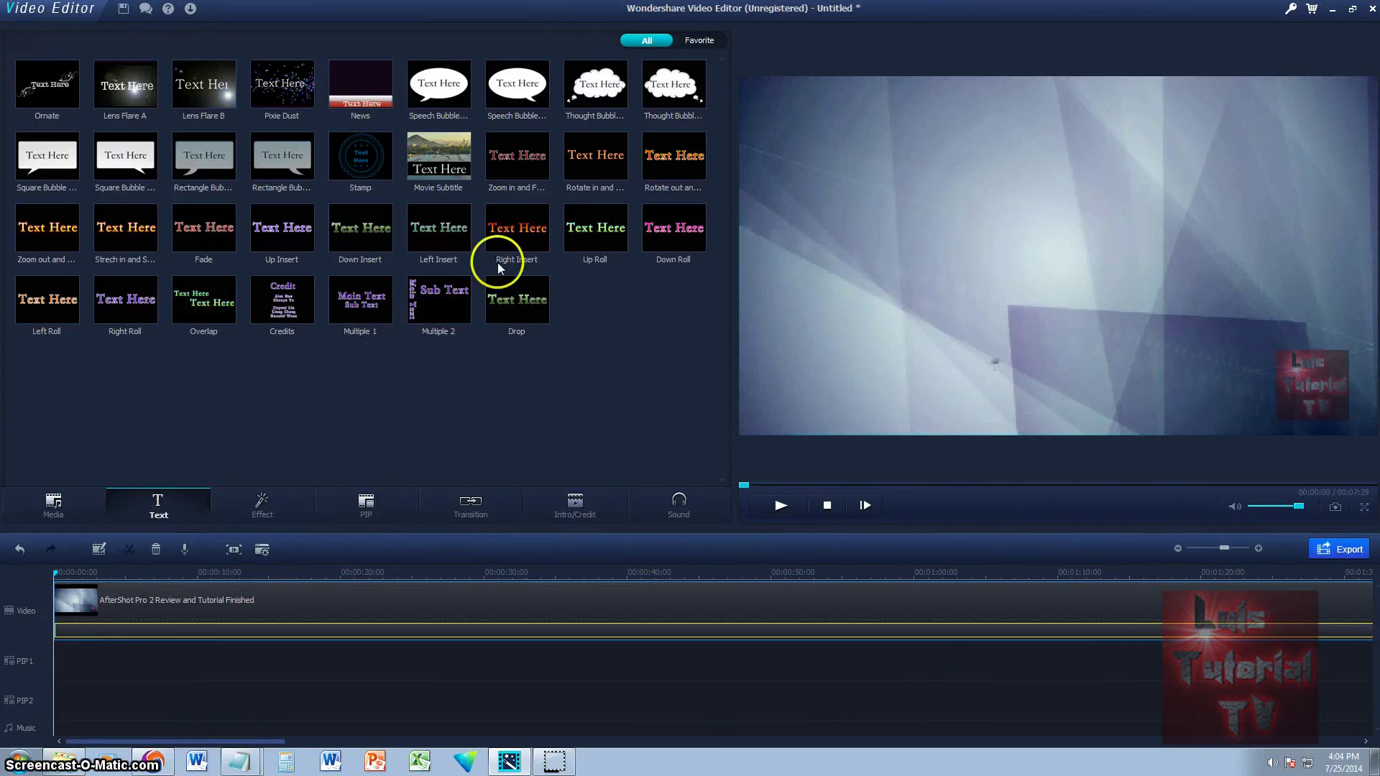
# Step: Add a Right Insert title reading 'Introducing!' with the Fly in and Fade animation
pyautogui.moveTo(529, 234); pyautogui.dragTo(59, 713)
pyautogui.click(81, 712)
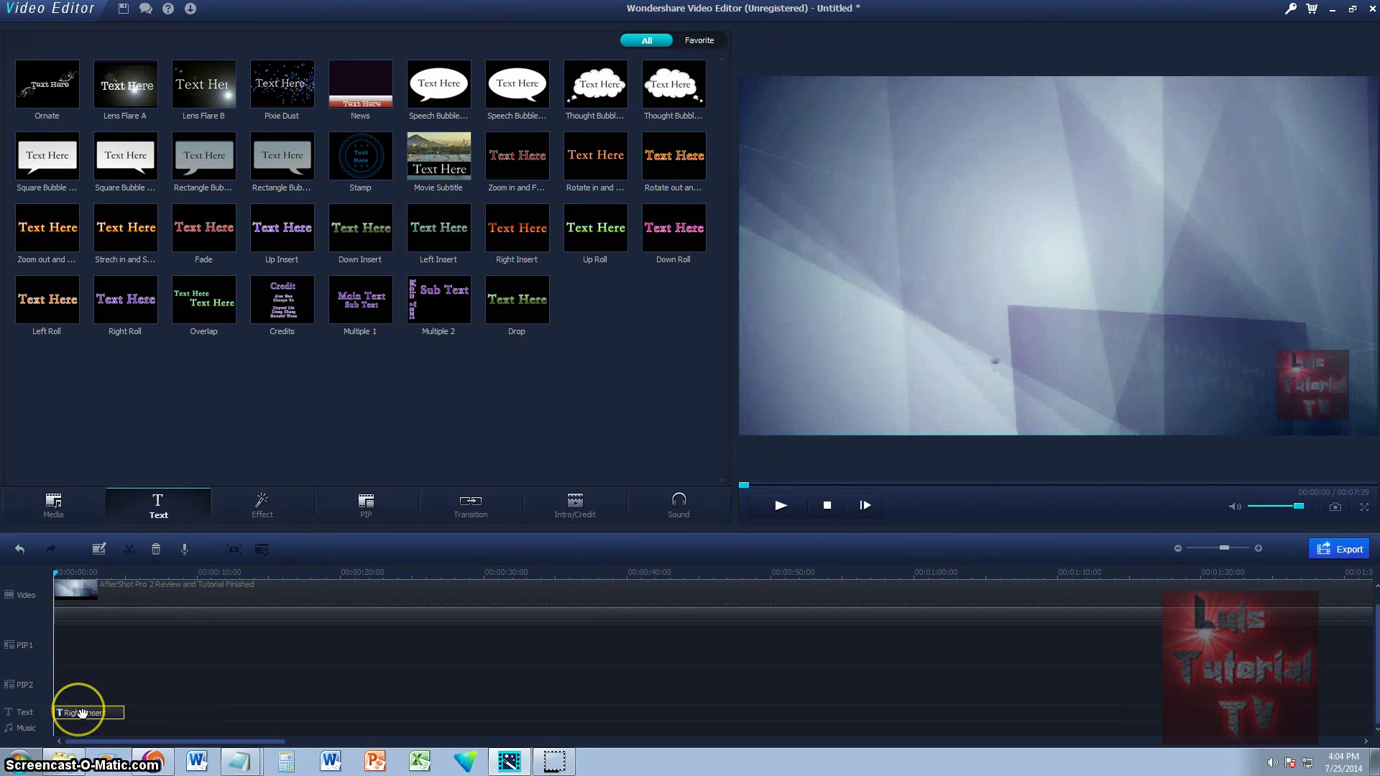
pyautogui.doubleClick(82, 712)
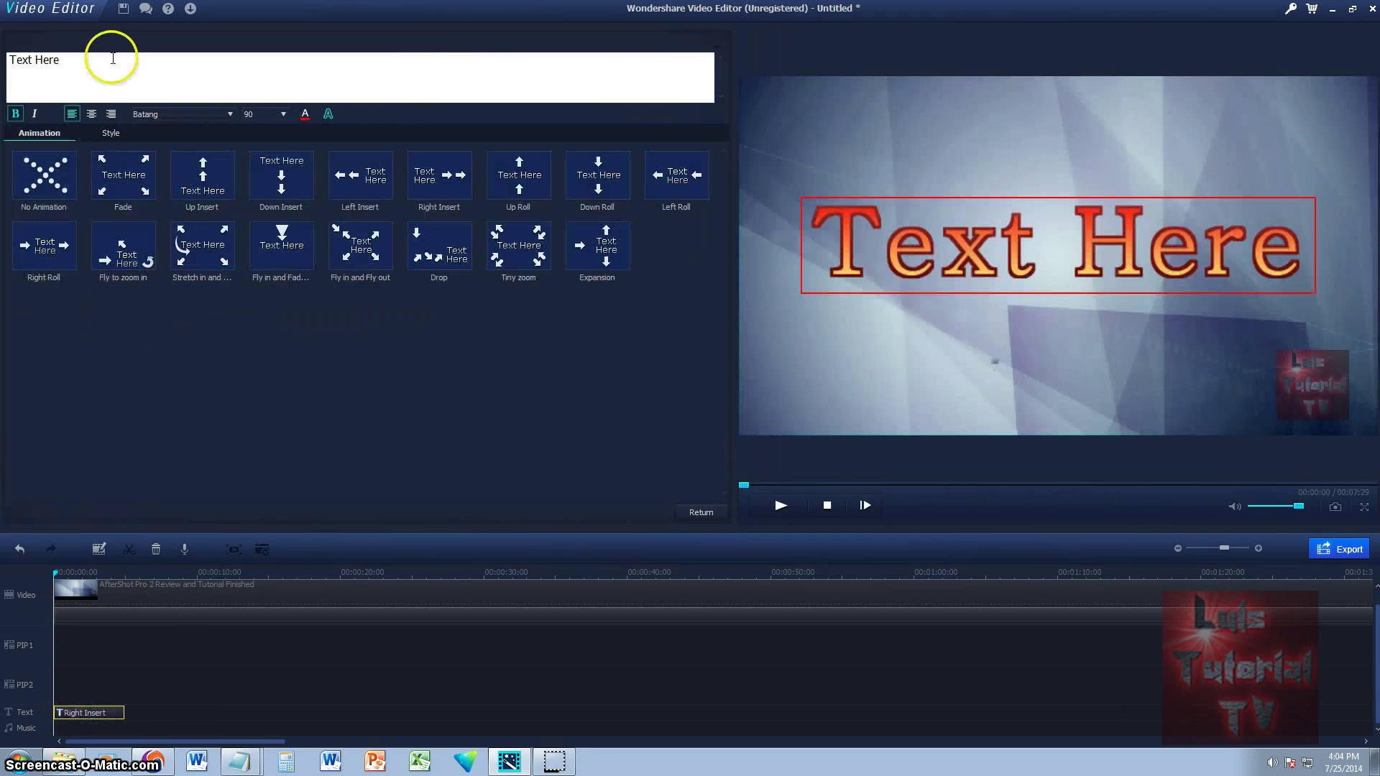
pyautogui.hotkey('ctrl', 'a')
pyautogui.press('BackSpace')
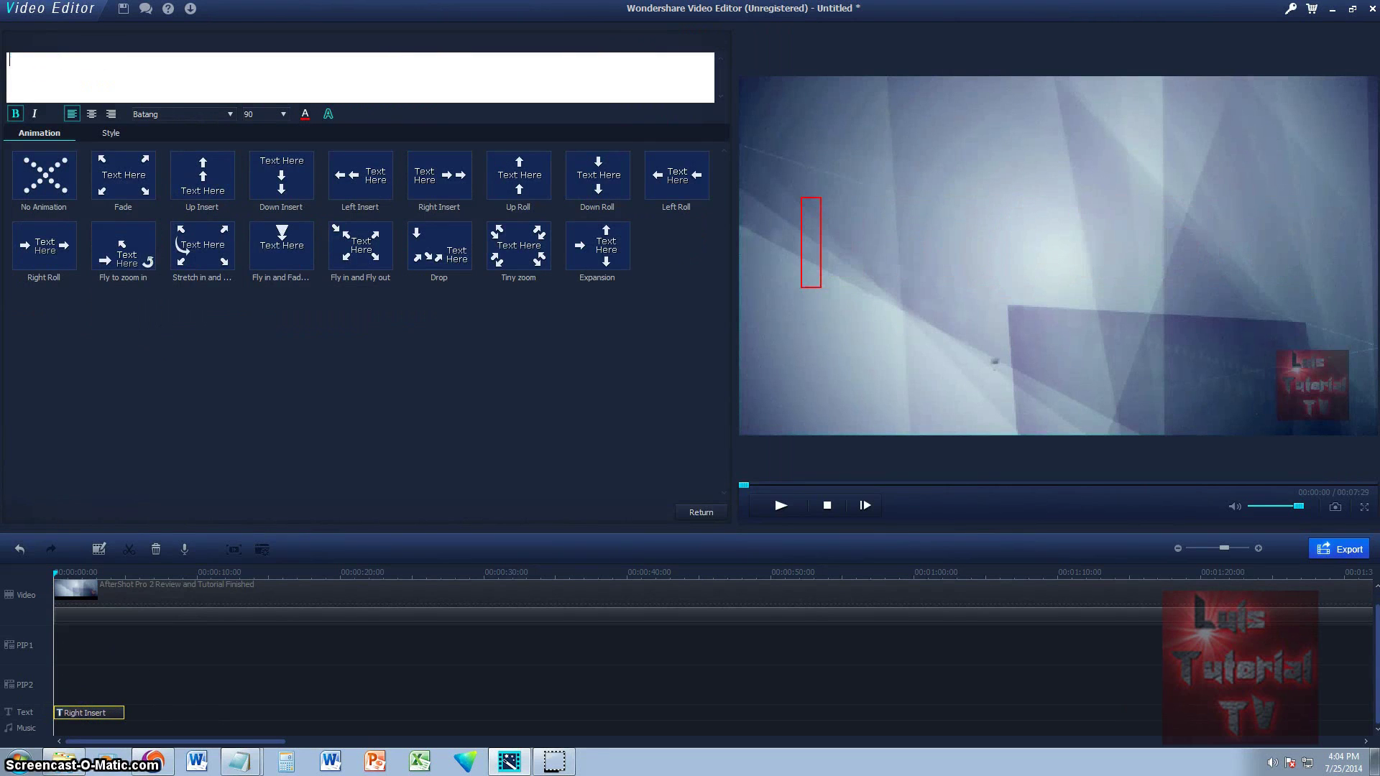
pyautogui.write('Intro')
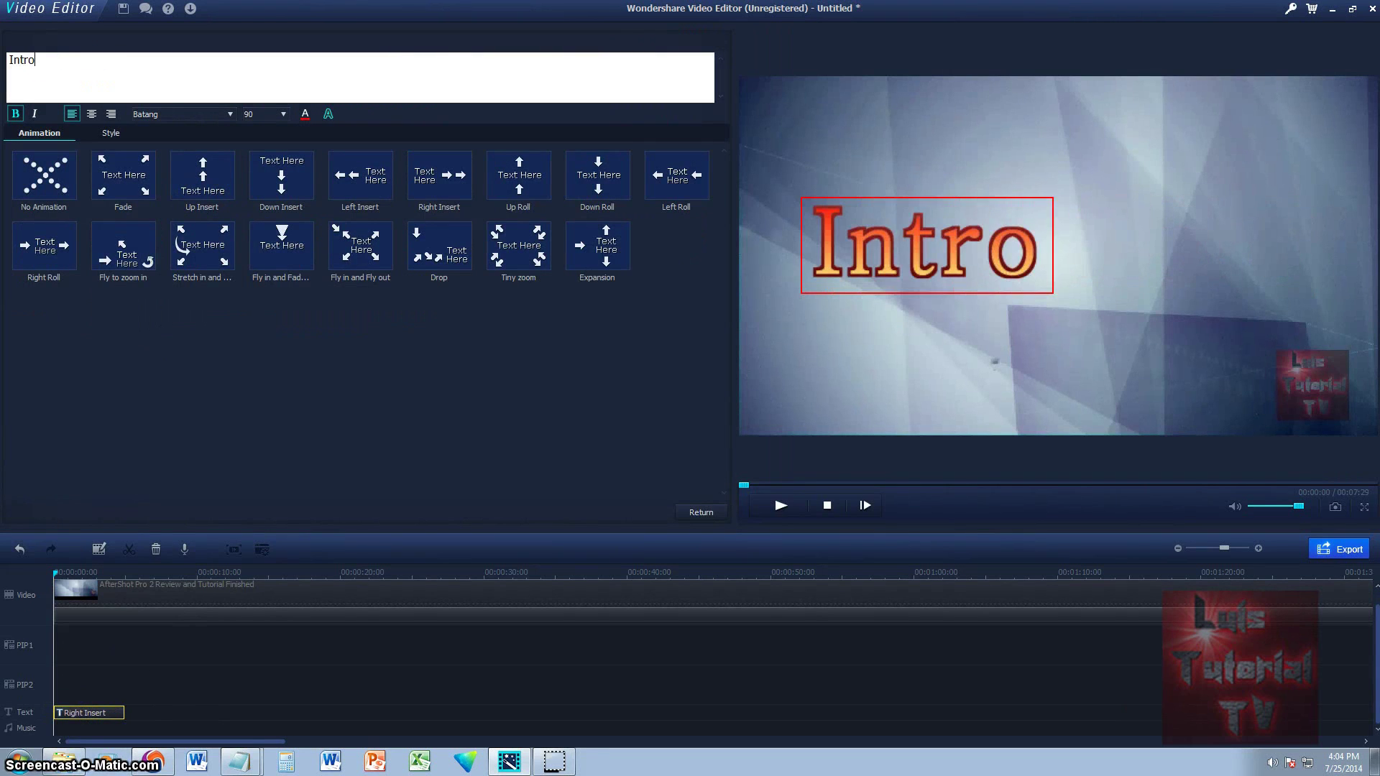
pyautogui.write('ducing!')
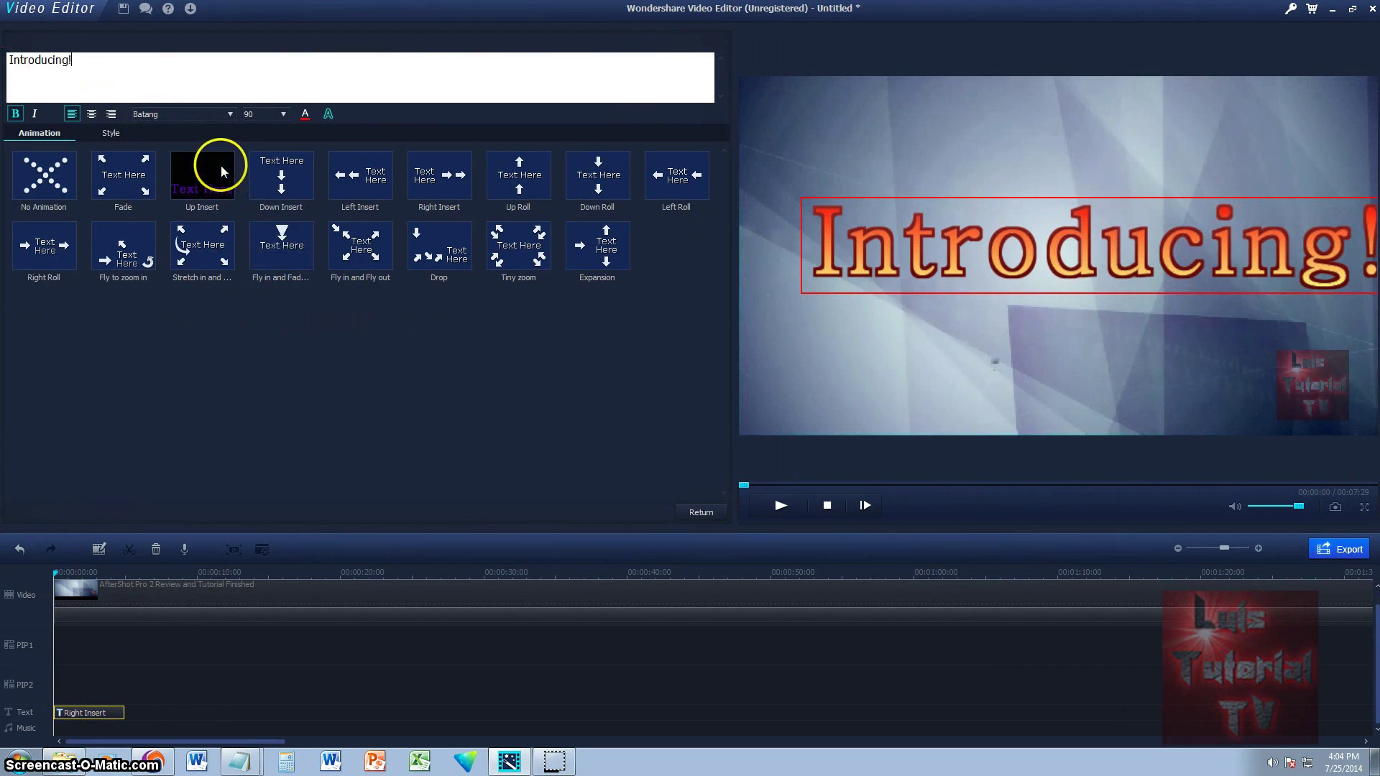
pyautogui.click(283, 249)
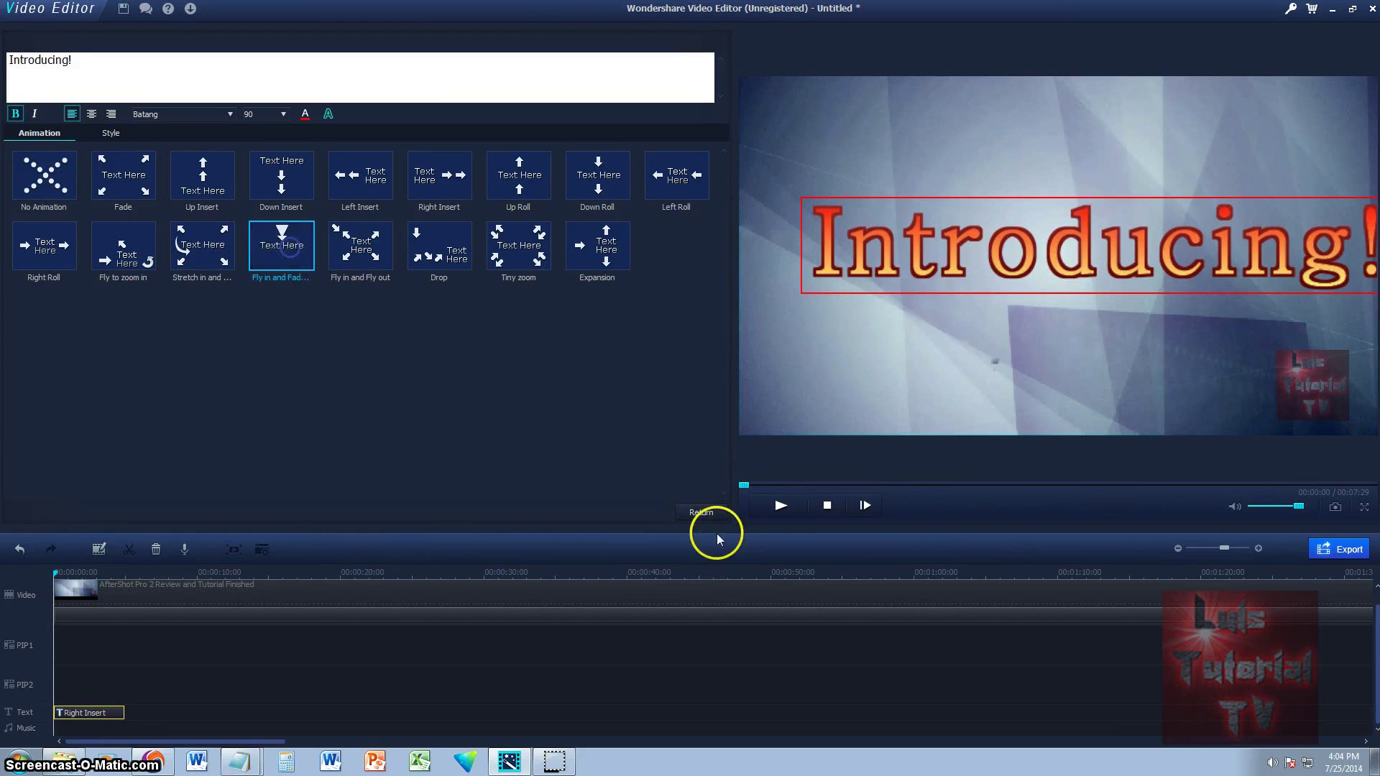
pyautogui.click(692, 512)
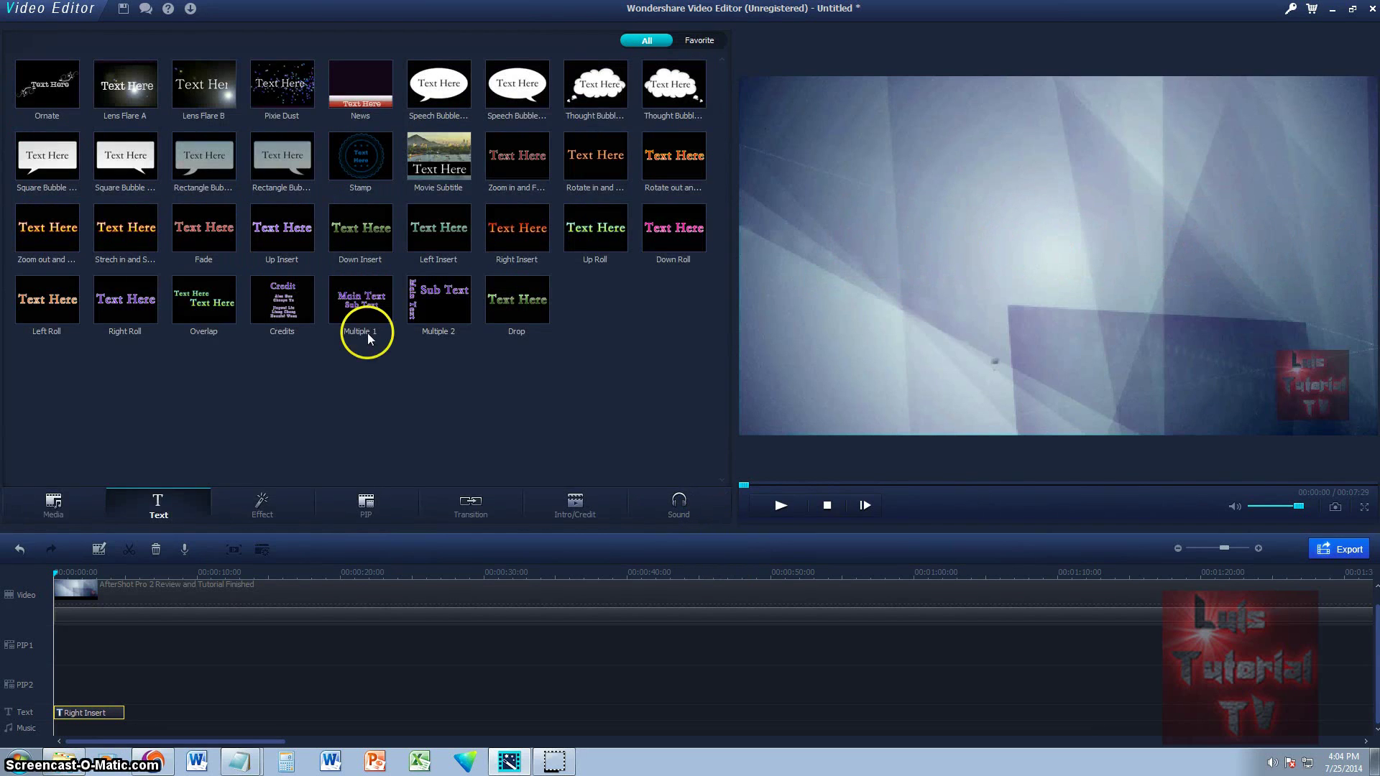
# Step: Preview the title, then move the Right Insert clip back to the start of the Text track
pyautogui.click(776, 506)
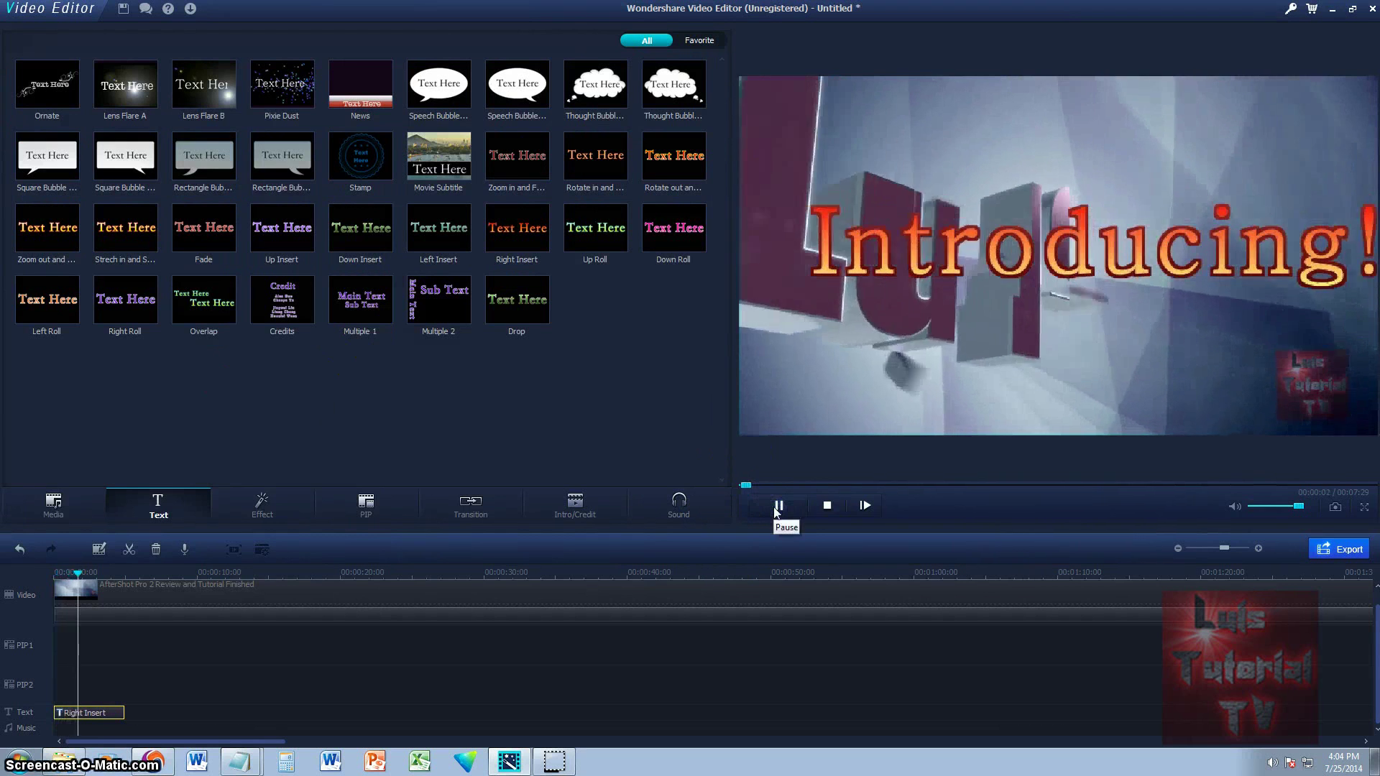
pyautogui.click(778, 507)
pyautogui.click(779, 508)
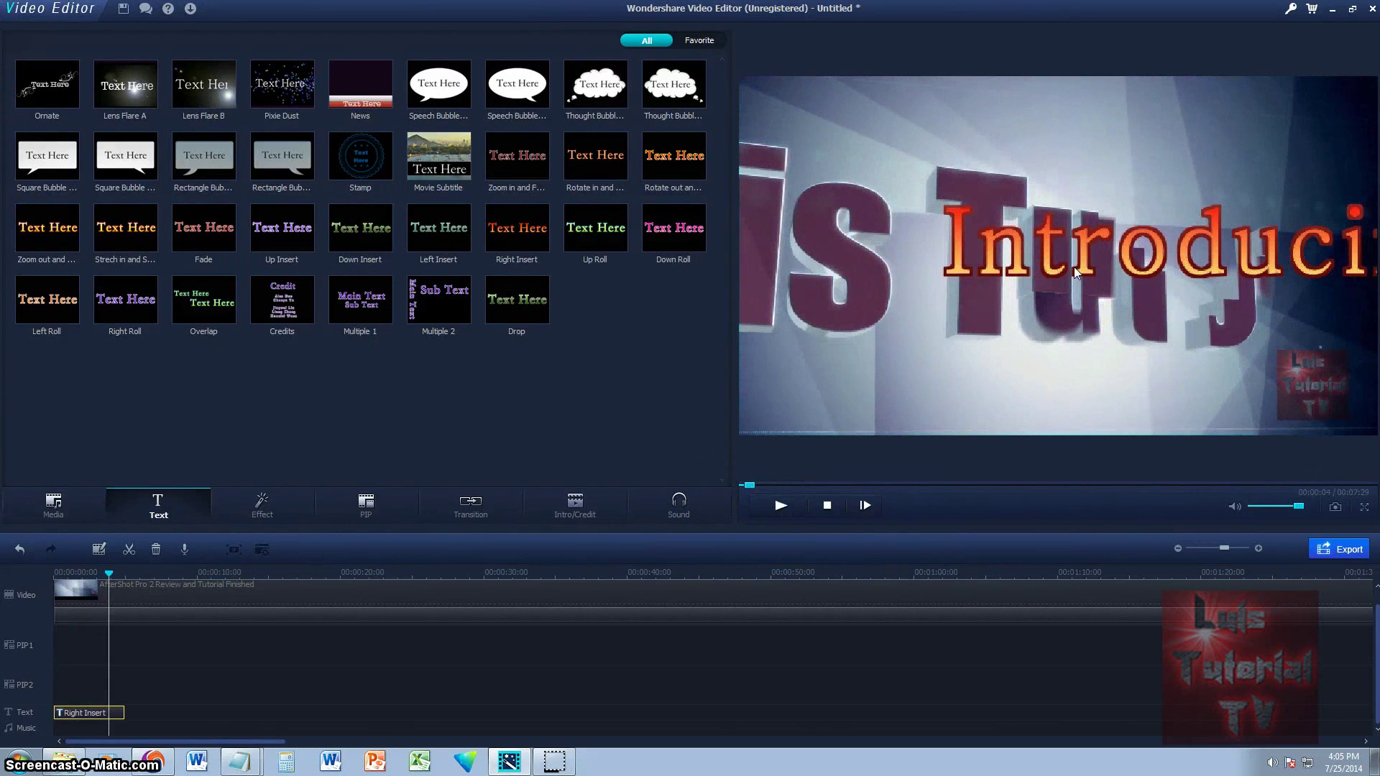
pyautogui.click(635, 683)
pyautogui.scroll(1, 446, 683)
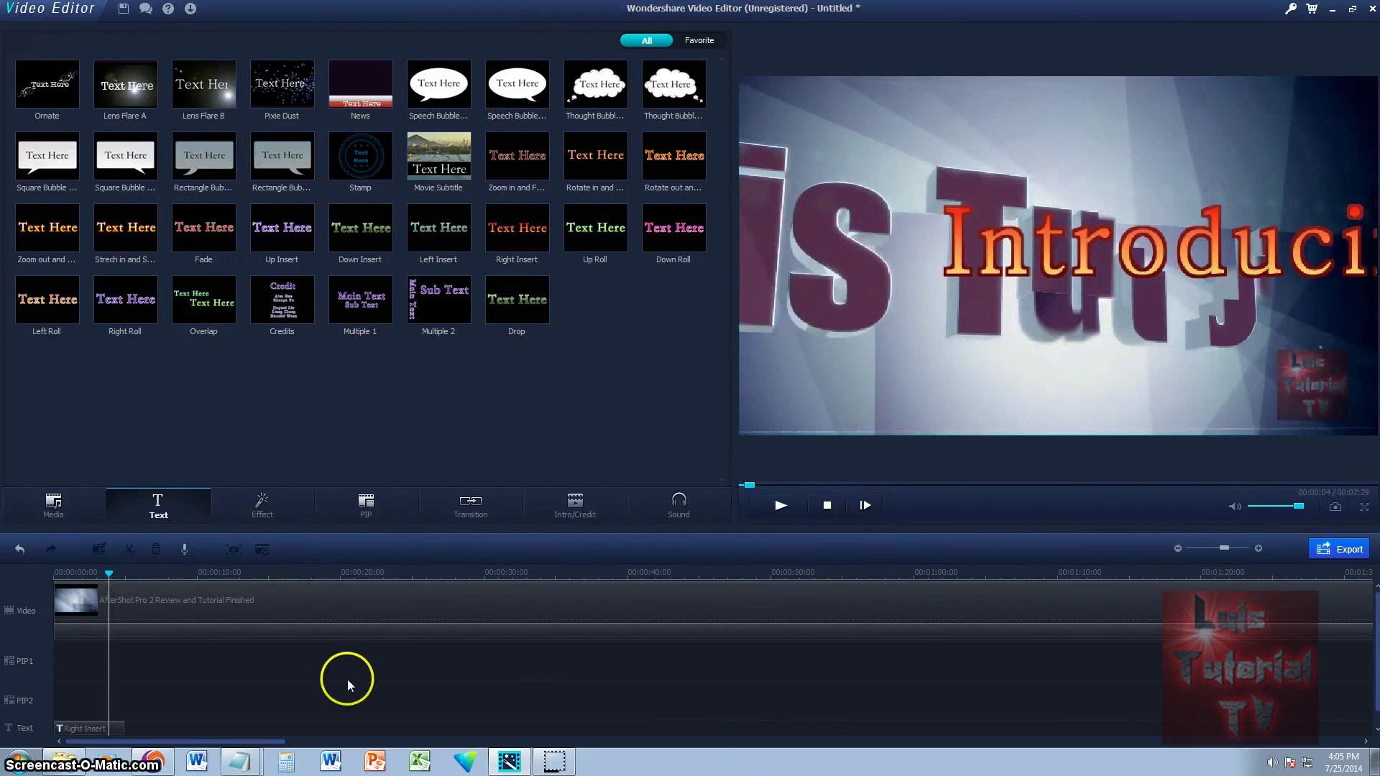
pyautogui.click(94, 728)
pyautogui.moveTo(94, 728); pyautogui.dragTo(72, 714)
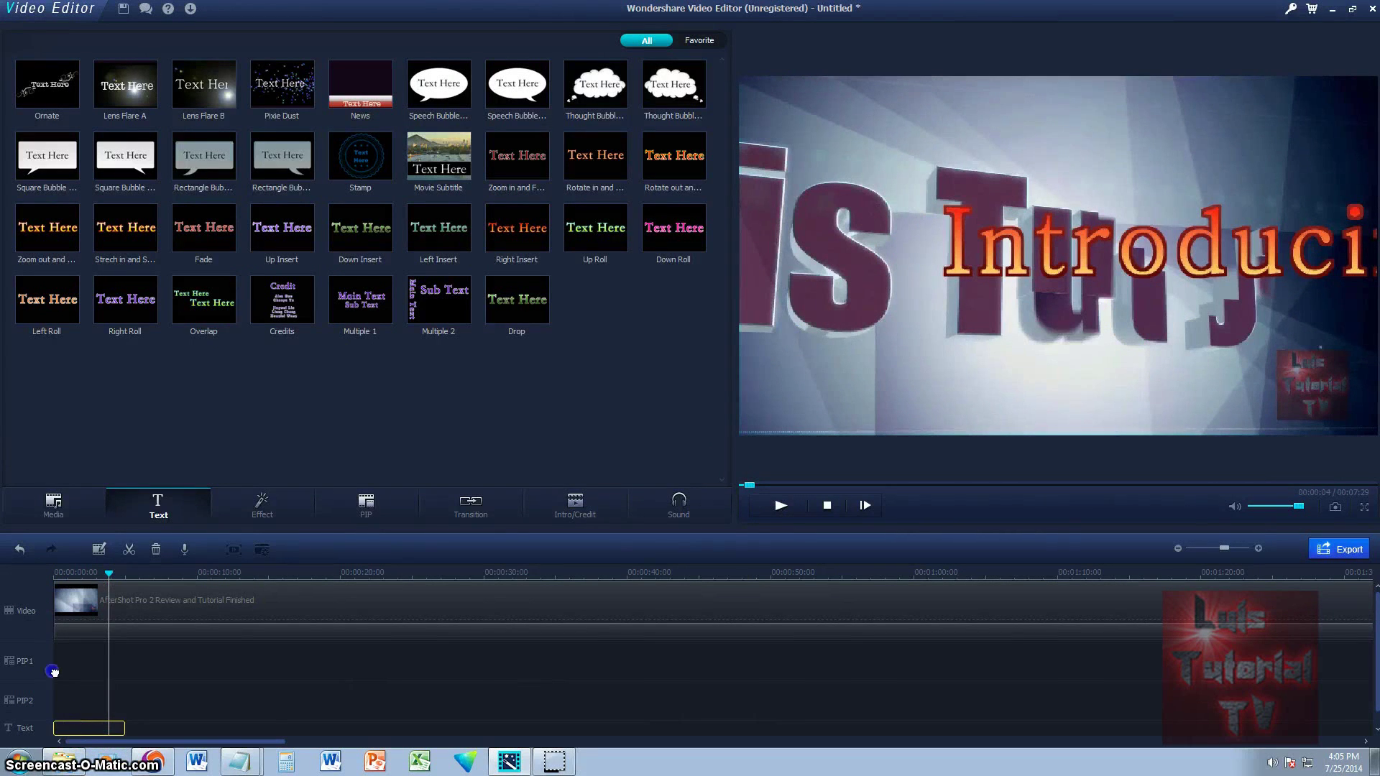
pyautogui.moveTo(41, 617); pyautogui.dragTo(56, 723)
pyautogui.click(168, 671)
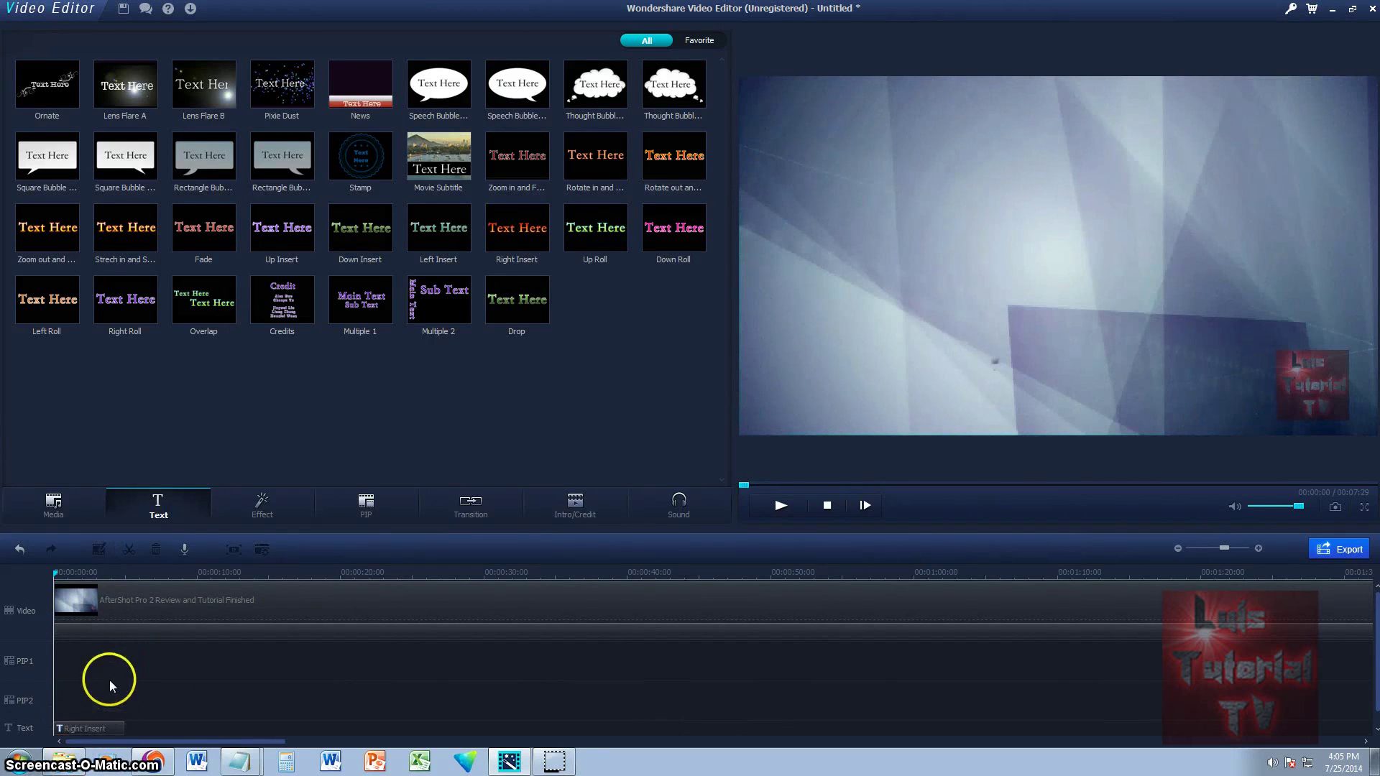
# Step: Launch Paint from the Start menu with a blank canvas
pyautogui.click(18, 761)
pyautogui.click(60, 562)
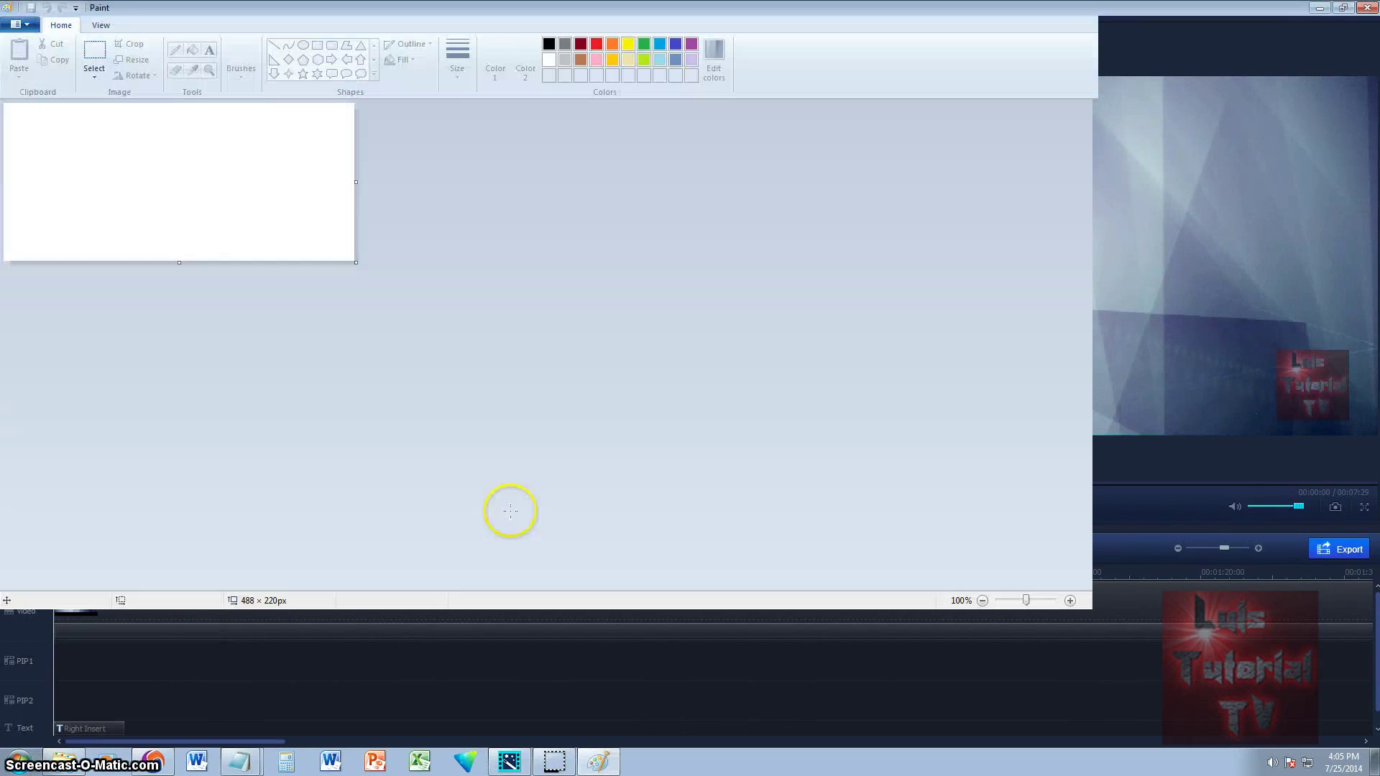
pyautogui.doubleClick(440, 13)
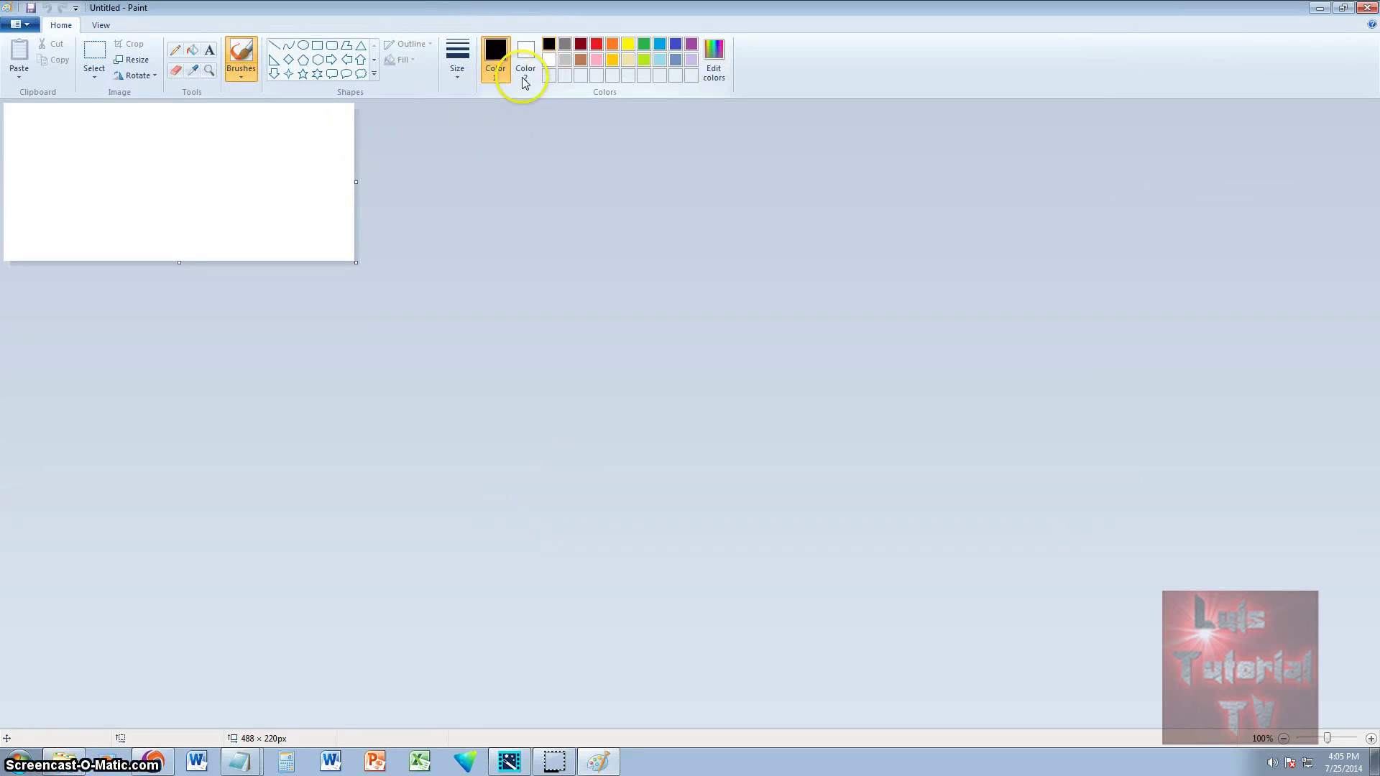
# Step: Fill the canvas black and save it to the Desktop as PNG 'black screen'
pyautogui.click(193, 56)
pyautogui.click(203, 176)
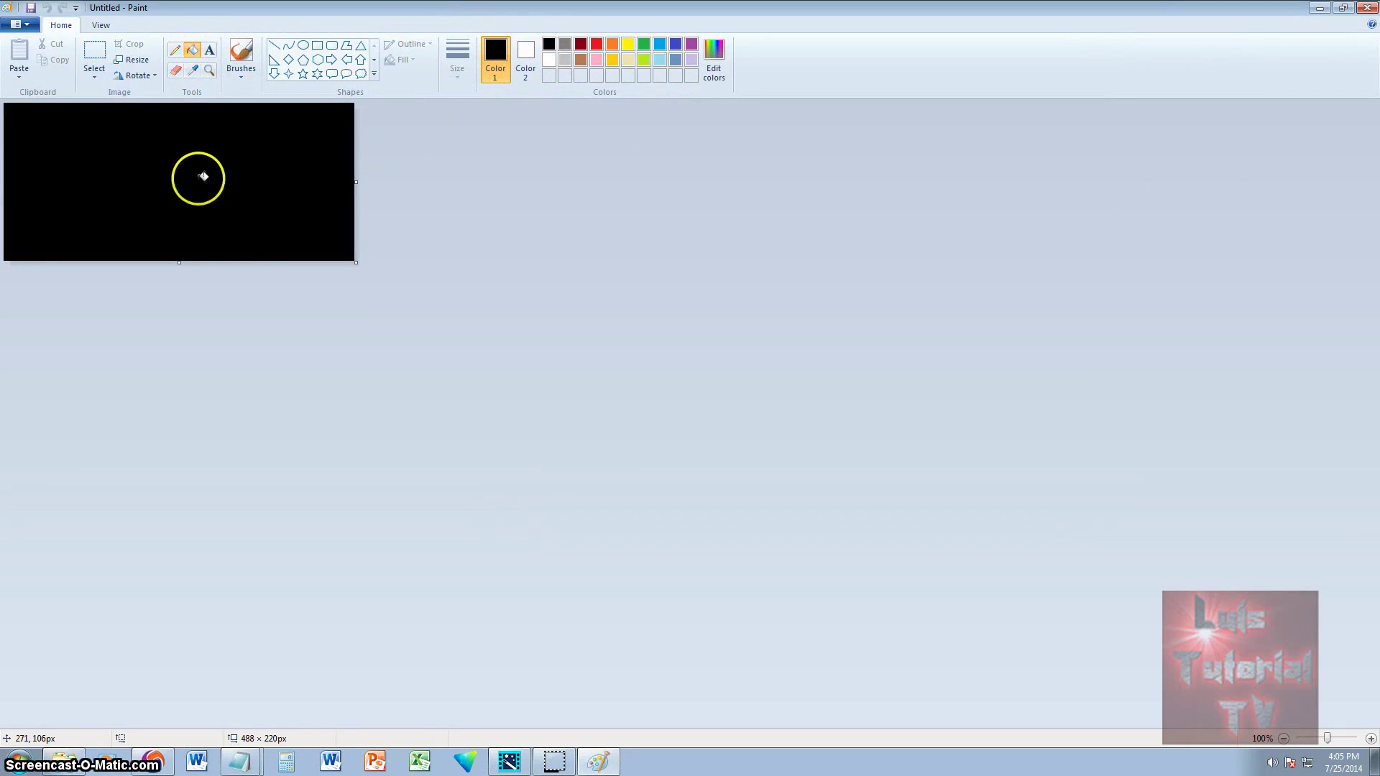
pyautogui.click(21, 23)
pyautogui.moveTo(62, 142)
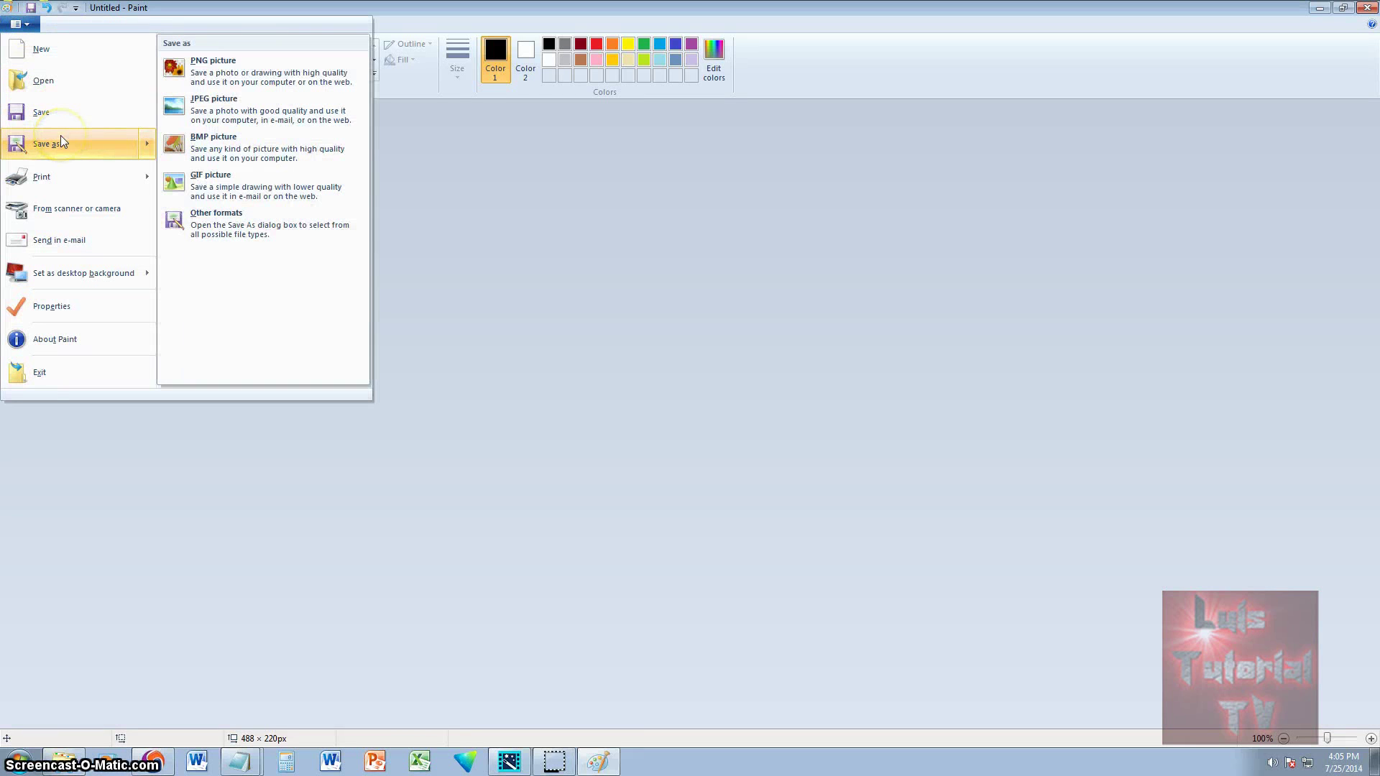
pyautogui.click(98, 117)
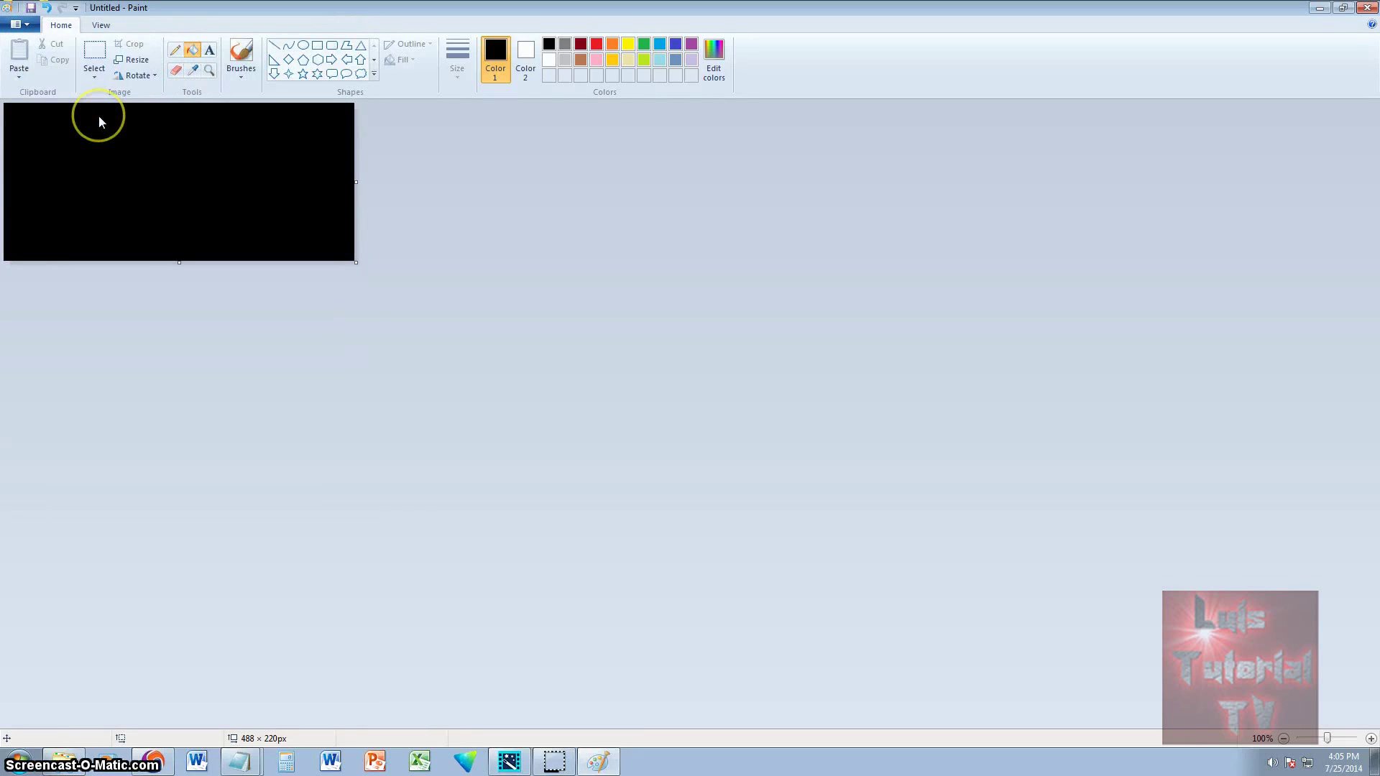
pyautogui.click(70, 164)
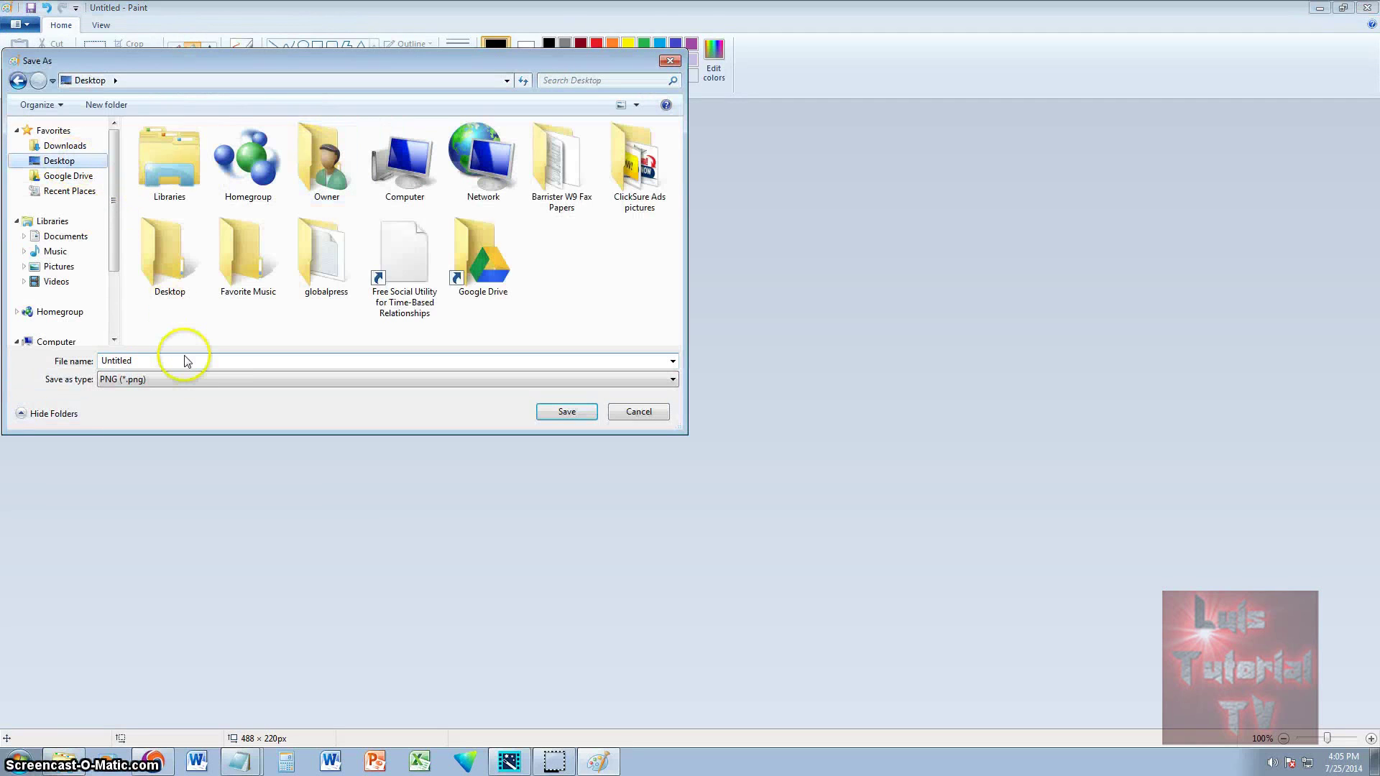
pyautogui.write('blac')
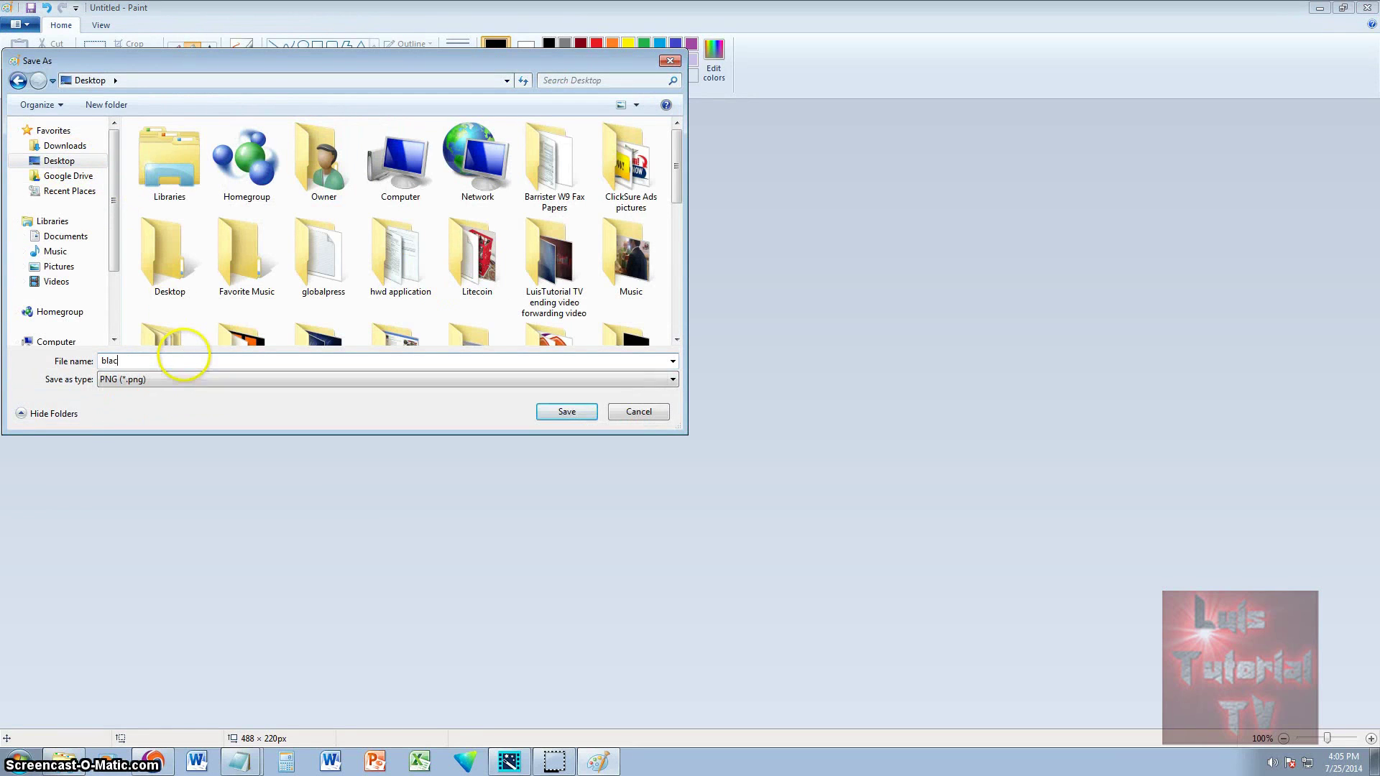
pyautogui.write('k screen')
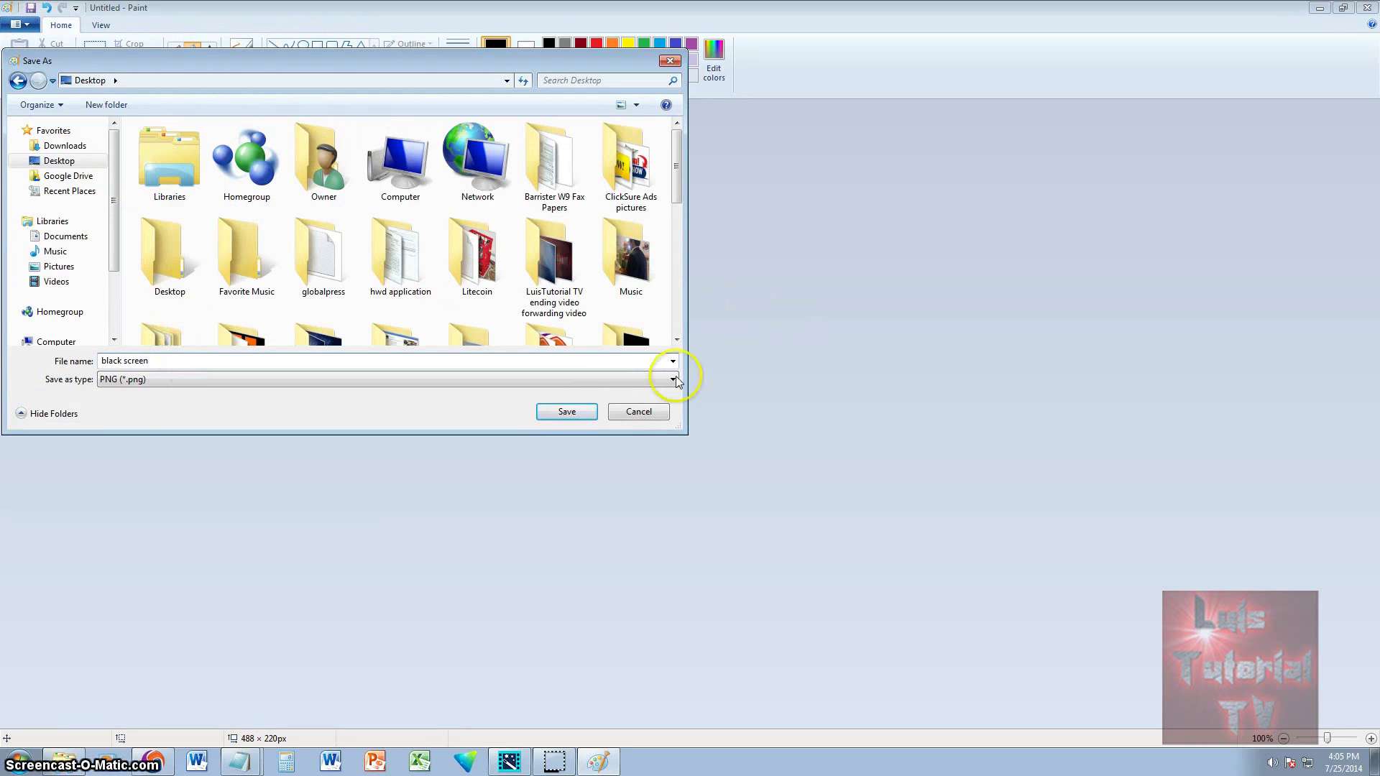
pyautogui.click(568, 413)
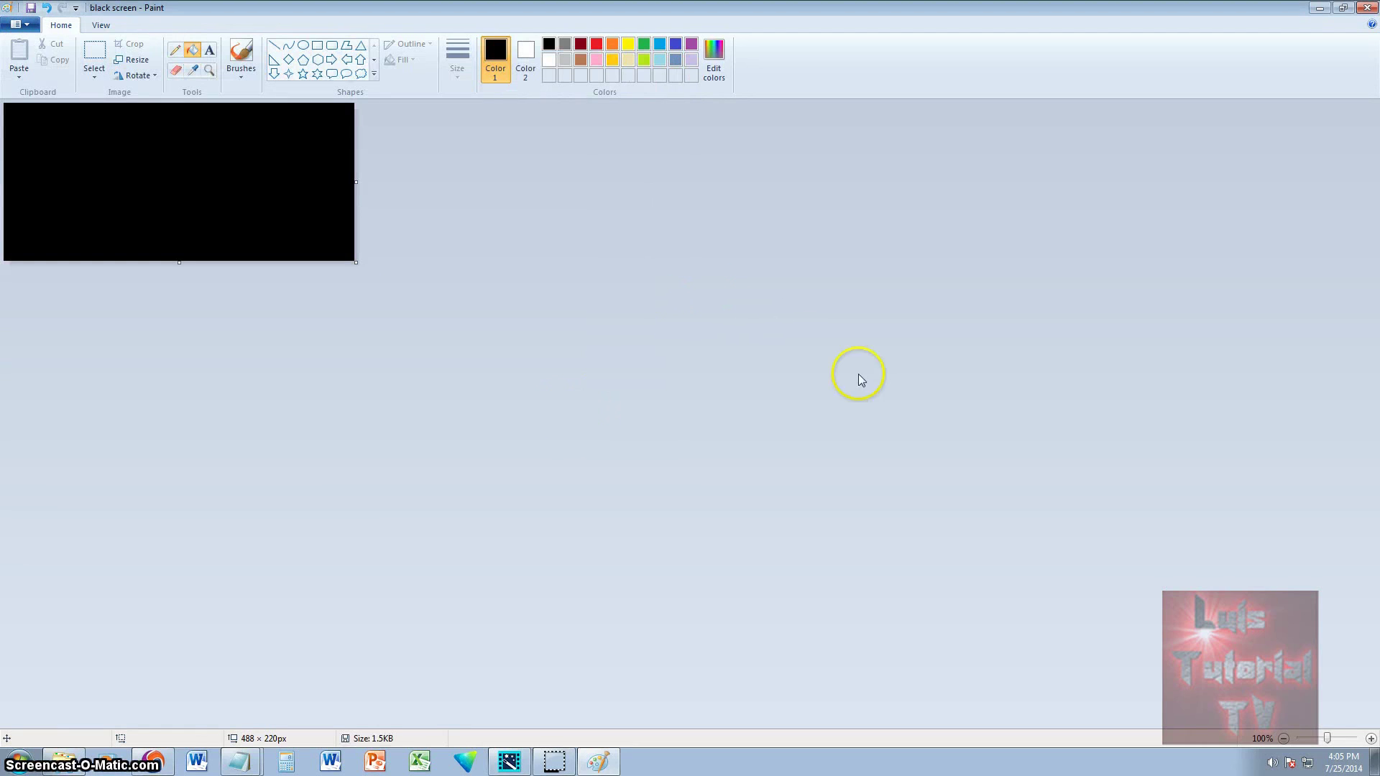
pyautogui.hotkey('alt', 'Tab')
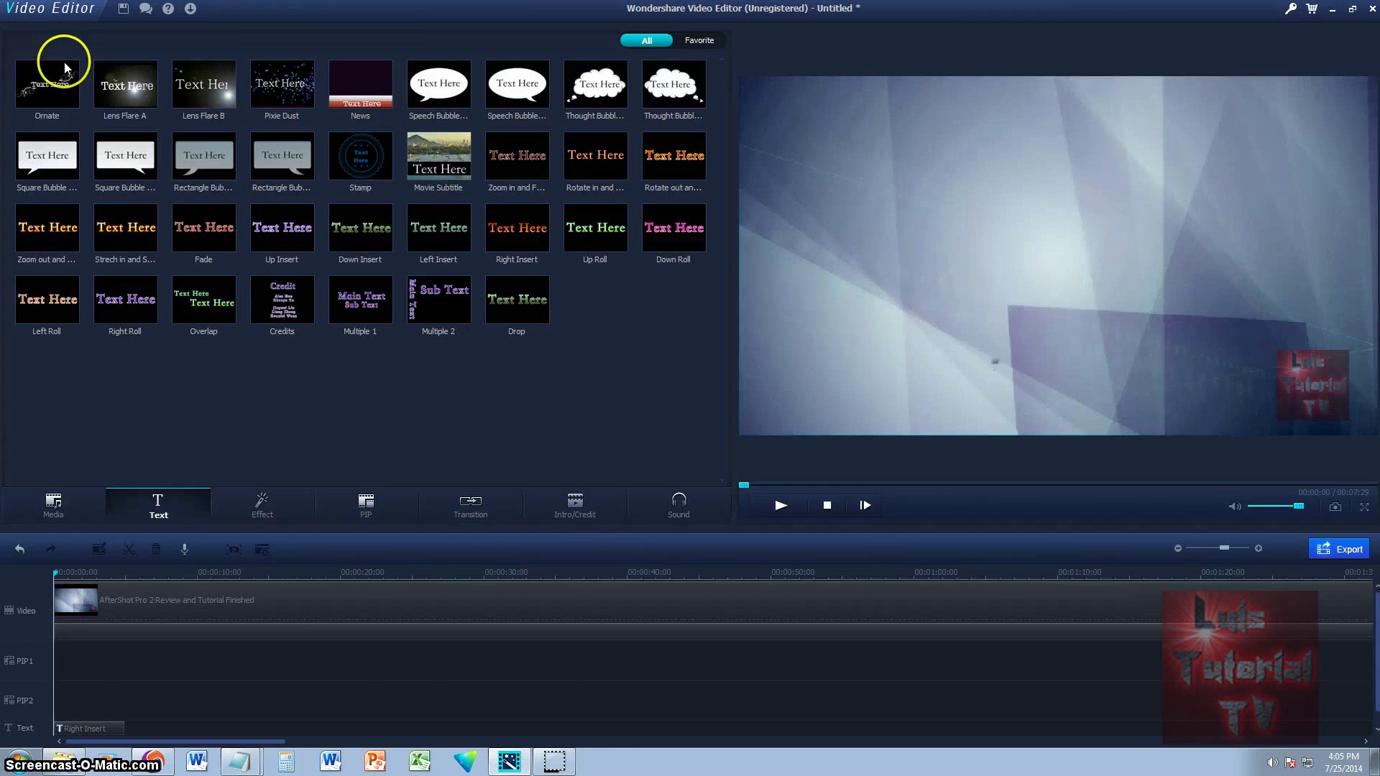
# Step: Import the 'black screen' image from the Desktop into the media library
pyautogui.click(54, 505)
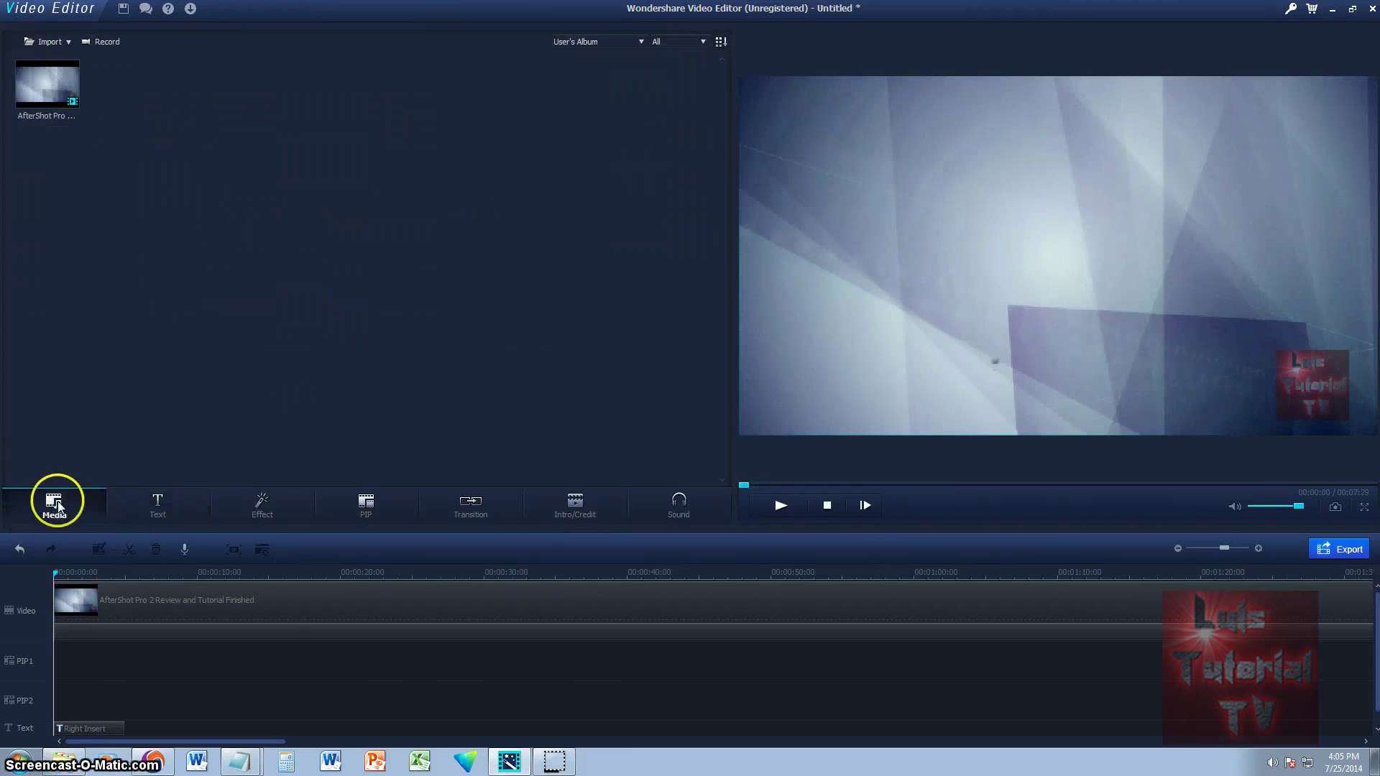
pyautogui.click(43, 41)
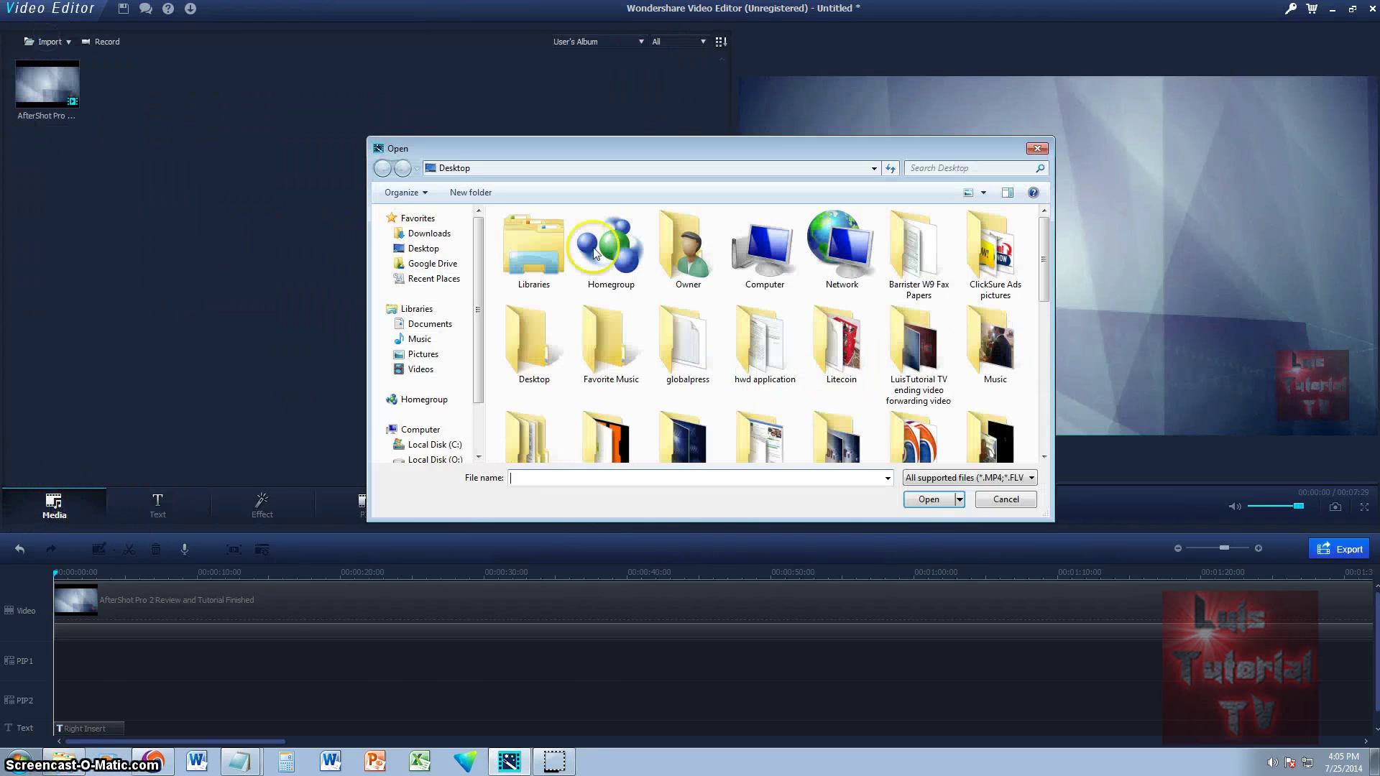
pyautogui.click(425, 249)
pyautogui.moveTo(1044, 261); pyautogui.dragTo(1042, 417)
pyautogui.click(996, 302)
pyautogui.click(942, 498)
pyautogui.moveTo(127, 95); pyautogui.dragTo(190, 346)
# Step: Put the black screen clip at the start of the Video track and preview the opening
pyautogui.moveTo(126, 94); pyautogui.dragTo(193, 303)
pyautogui.moveTo(59, 611); pyautogui.dragTo(60, 611)
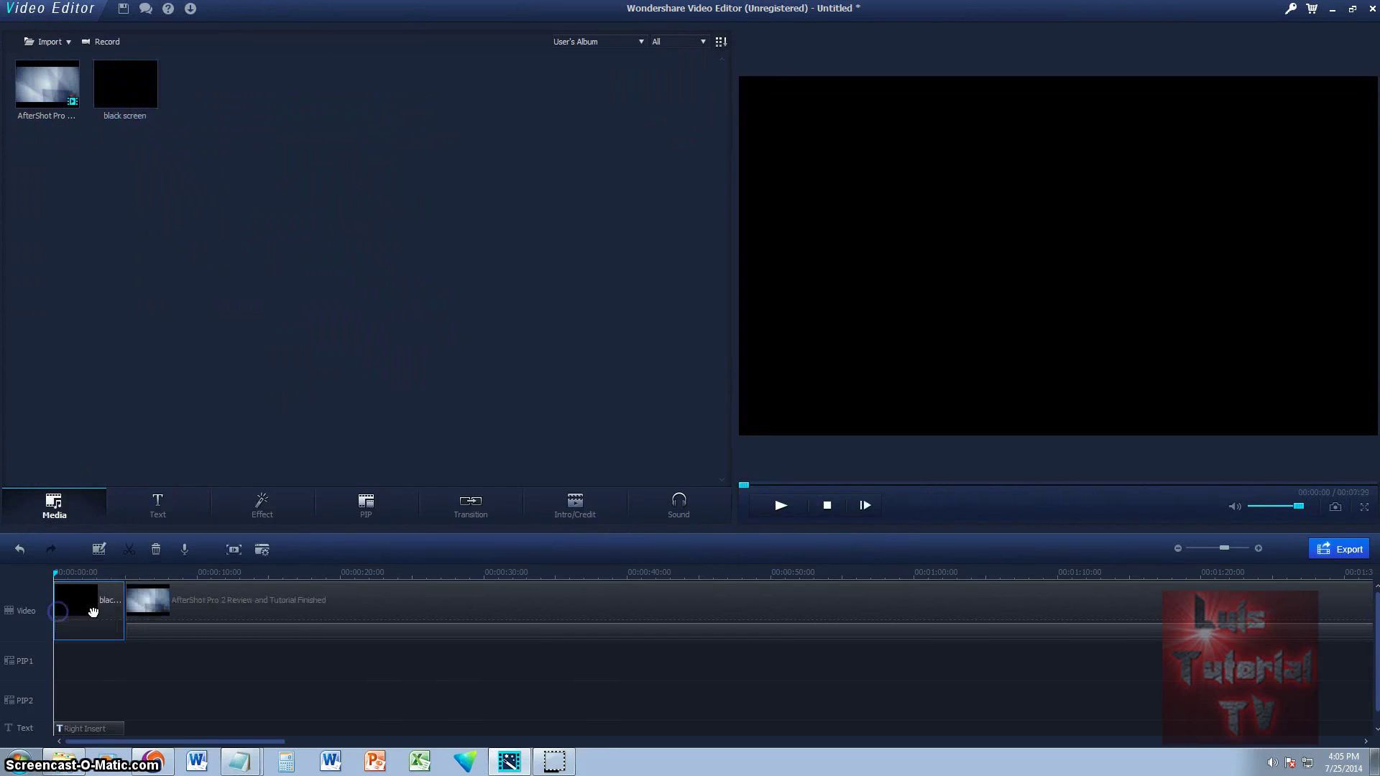
pyautogui.click(780, 507)
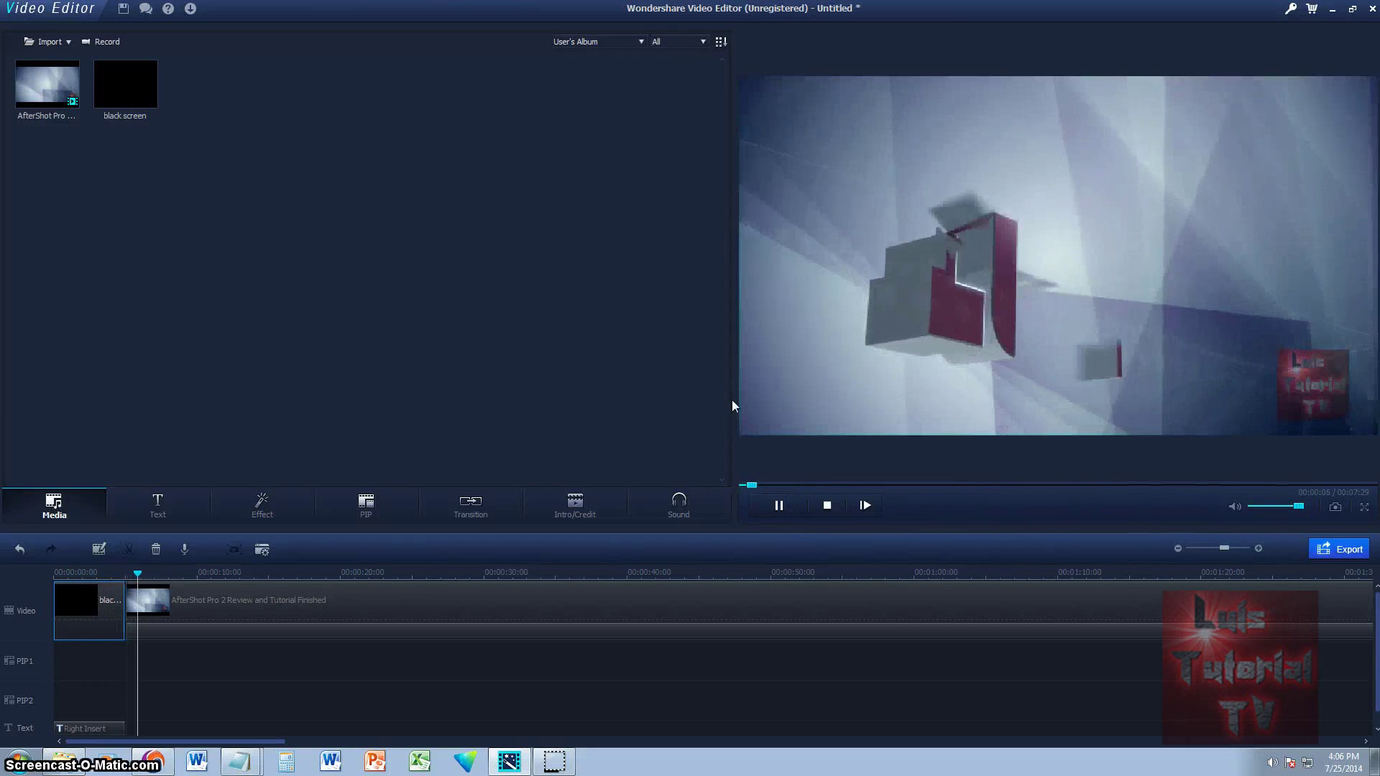
pyautogui.click(784, 506)
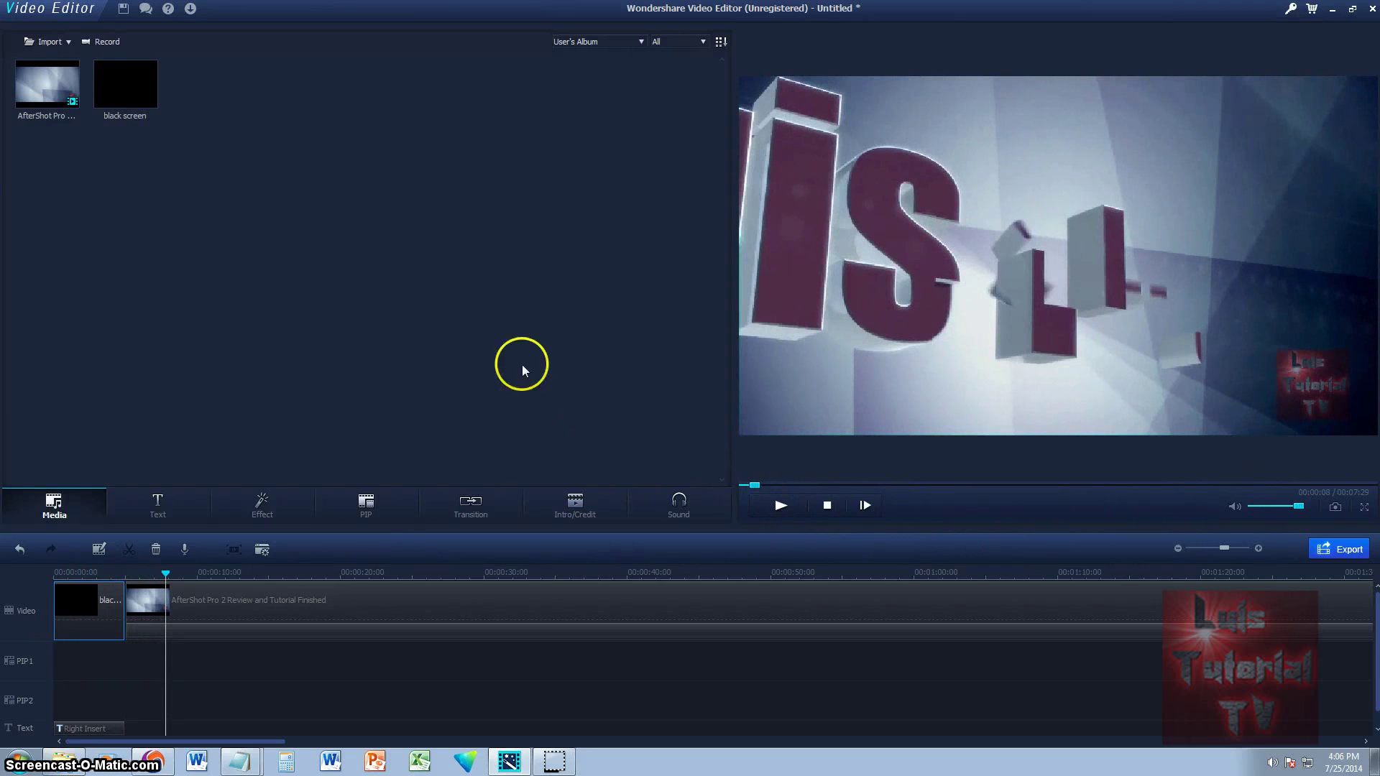
pyautogui.click(689, 501)
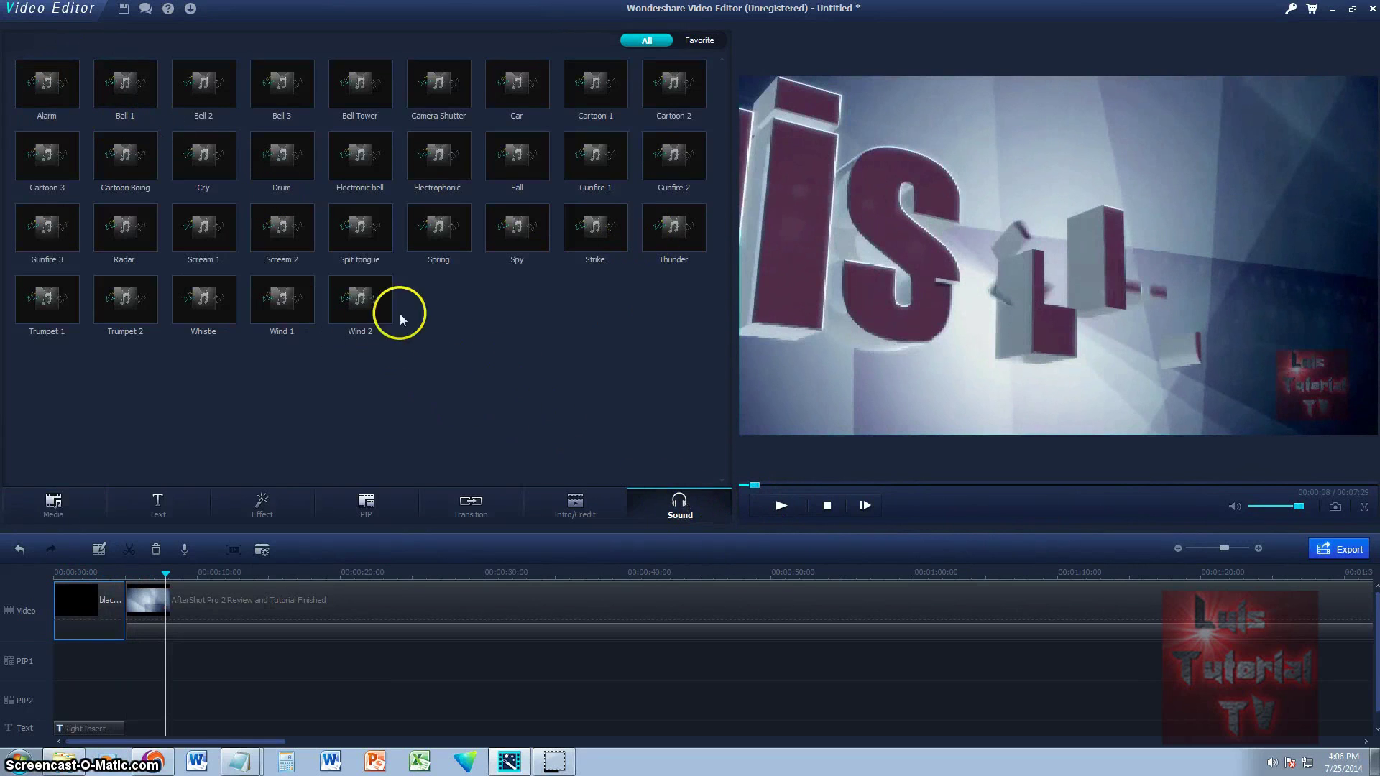
# Step: Place the Drum sound effect at the start of the Sound track and preview it
pyautogui.click(290, 162)
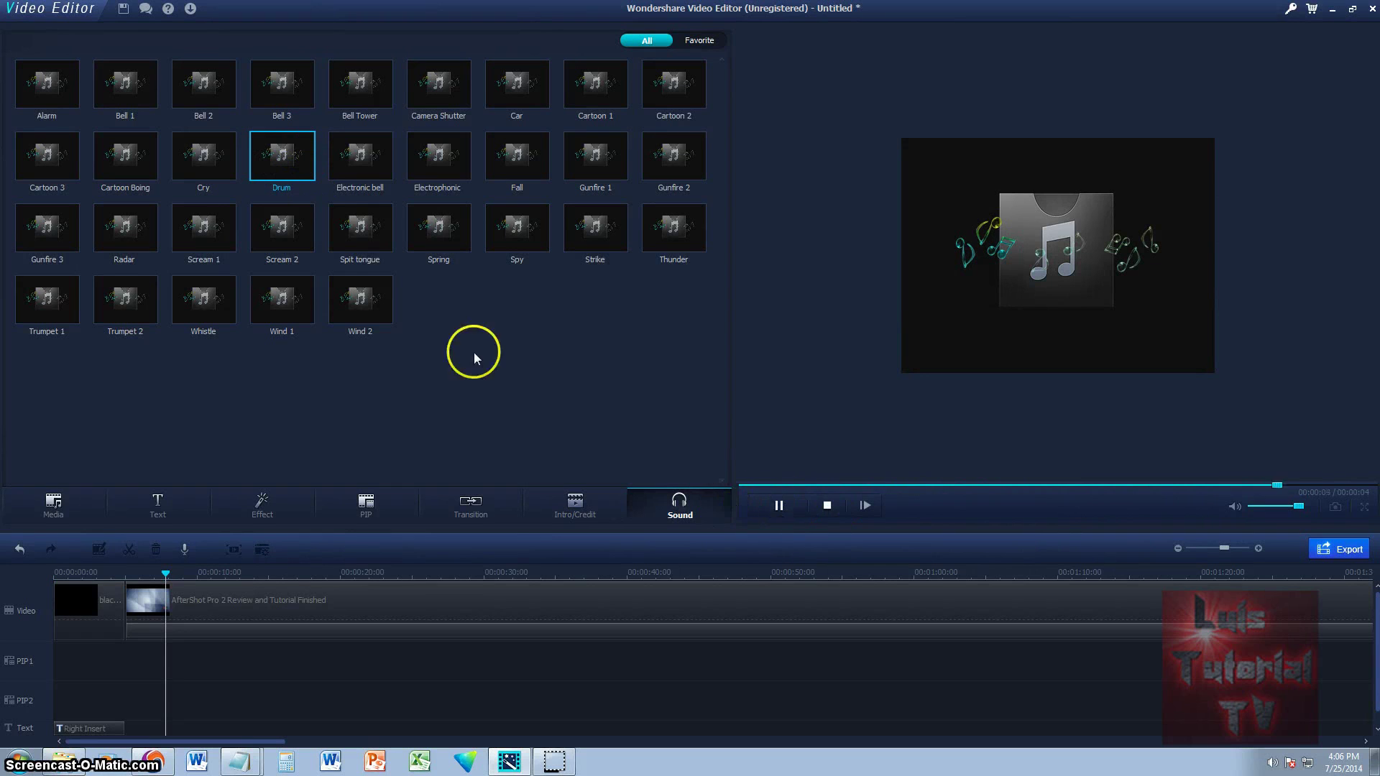
pyautogui.moveTo(277, 149); pyautogui.dragTo(83, 730)
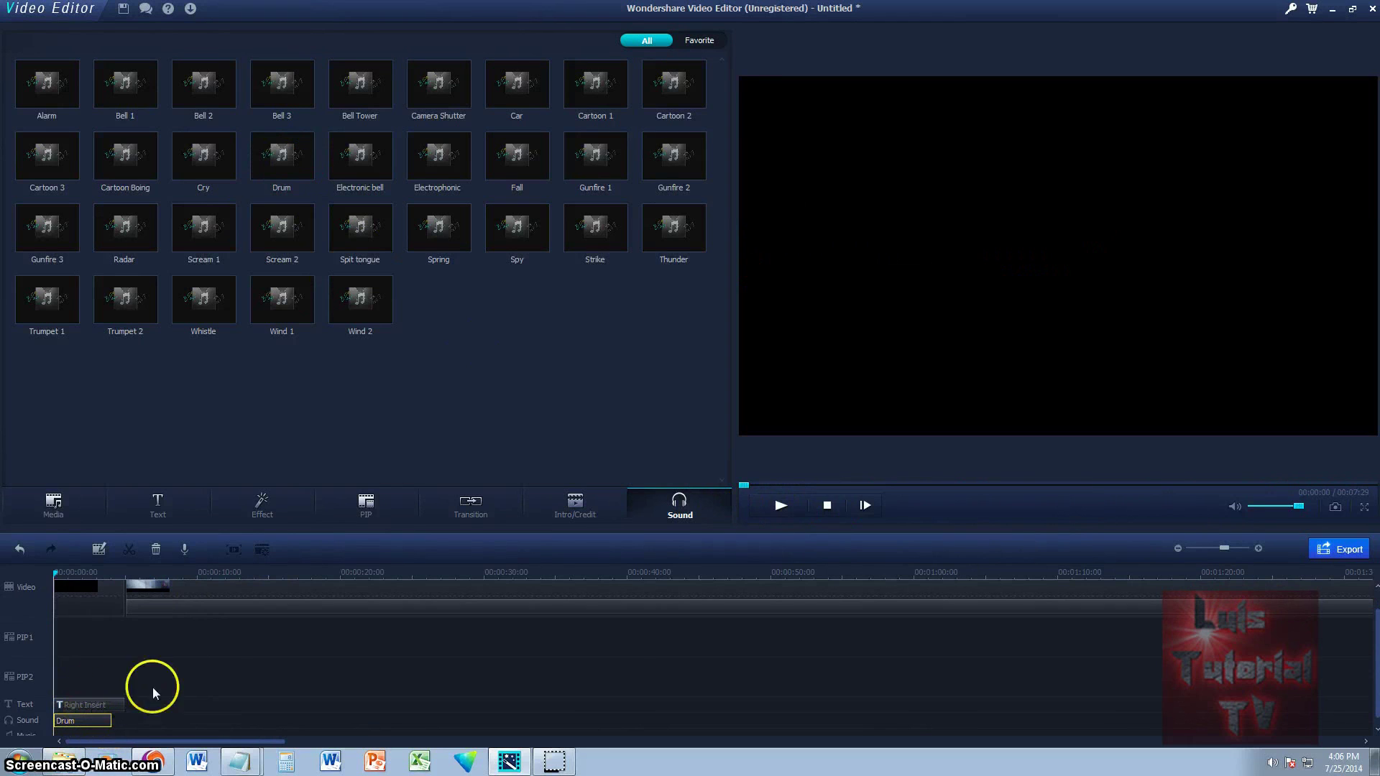
pyautogui.click(791, 507)
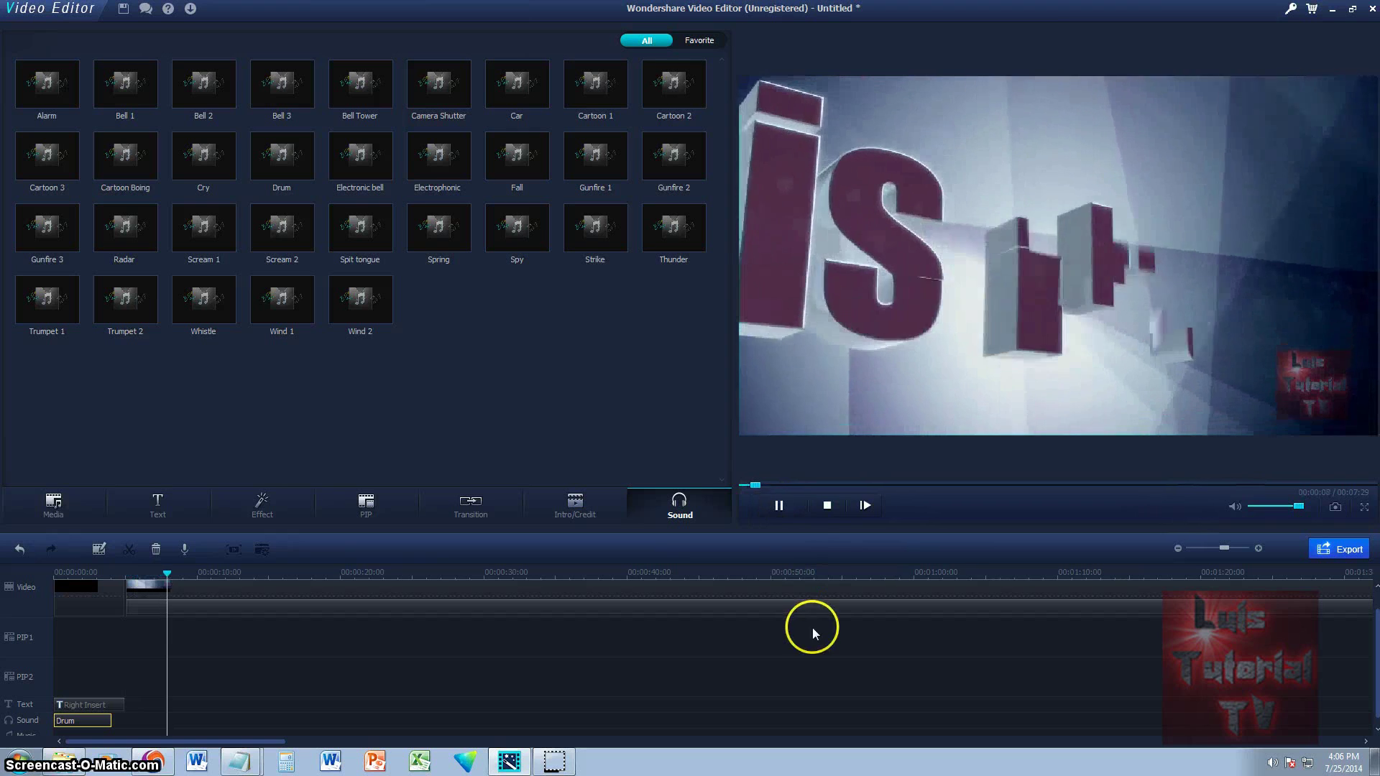
pyautogui.click(784, 513)
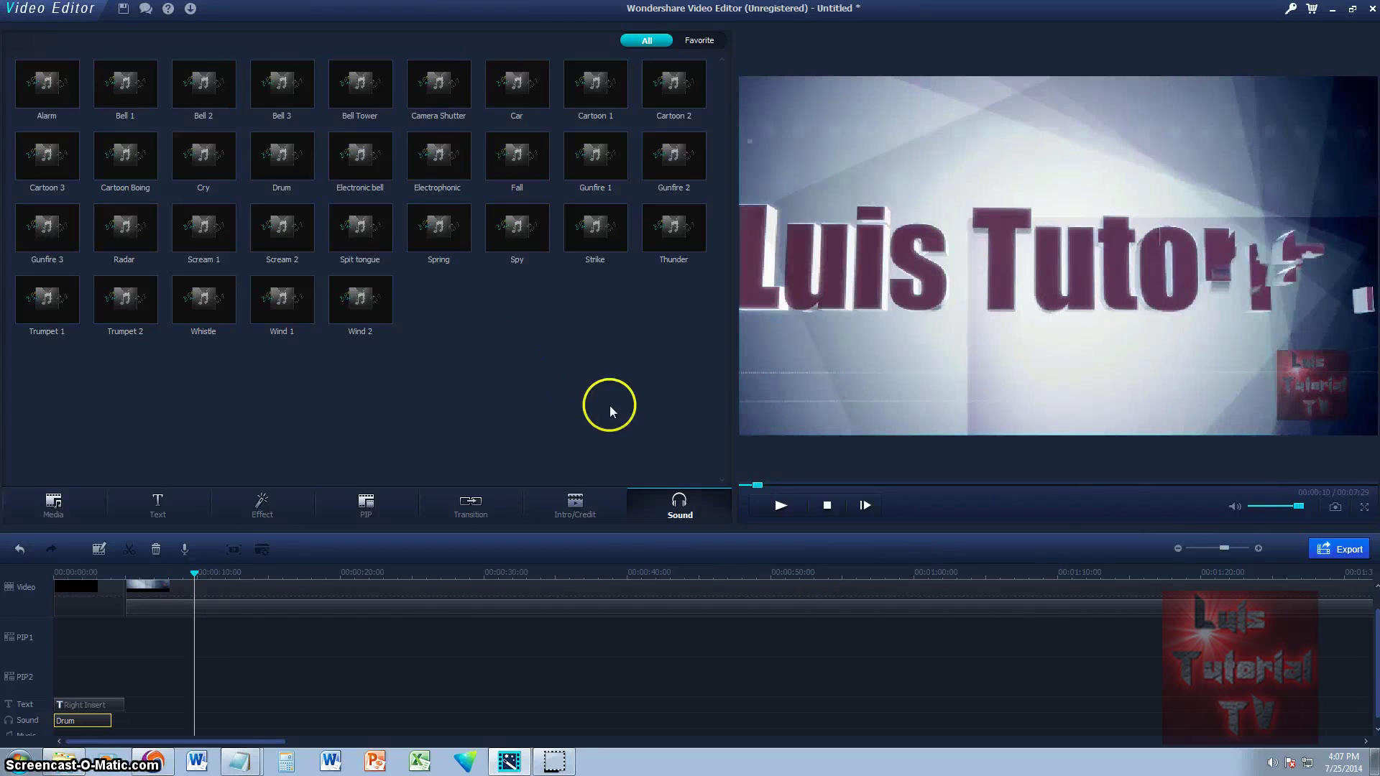
pyautogui.moveTo(201, 583); pyautogui.dragTo(127, 583)
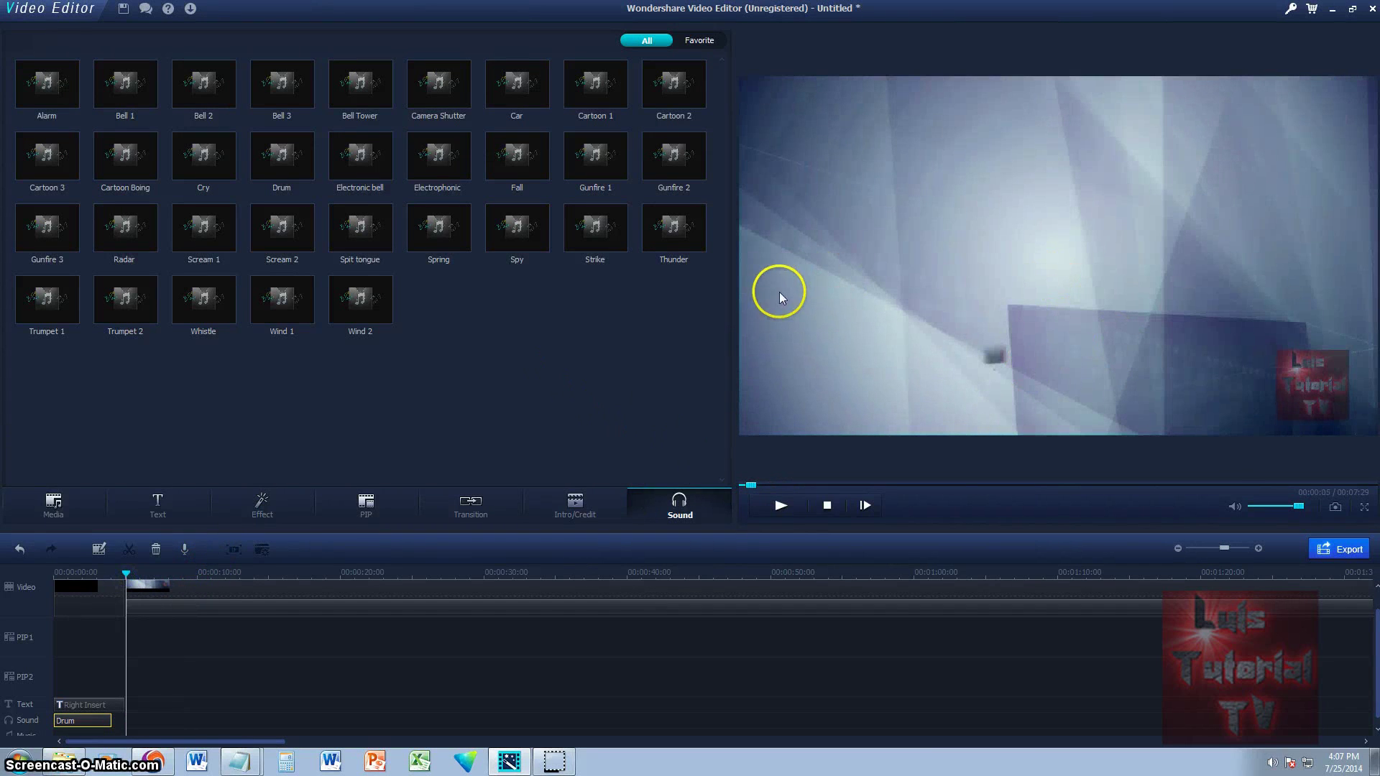
# Step: Apply the Soble effect at the timeline start and play the project from 00:00:00
pyautogui.click(259, 512)
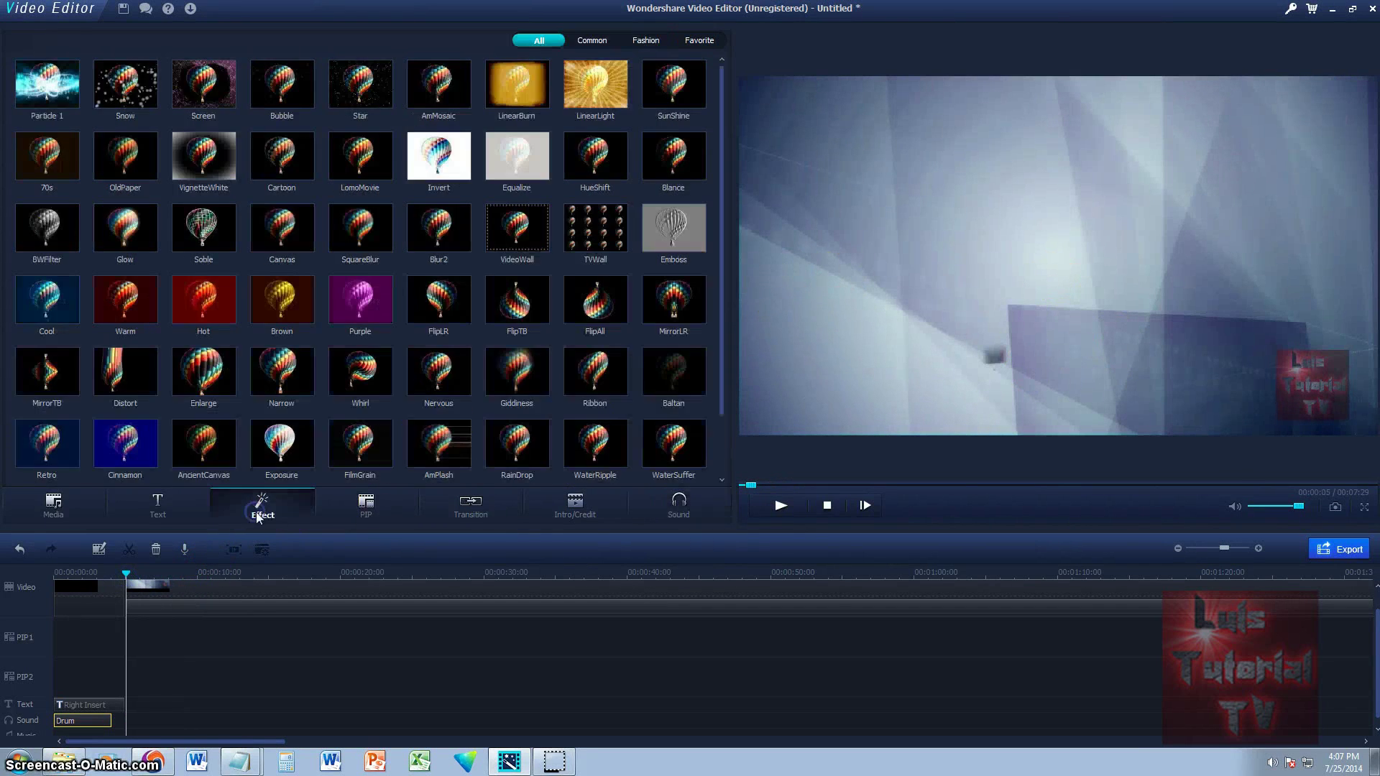
pyautogui.click(202, 234)
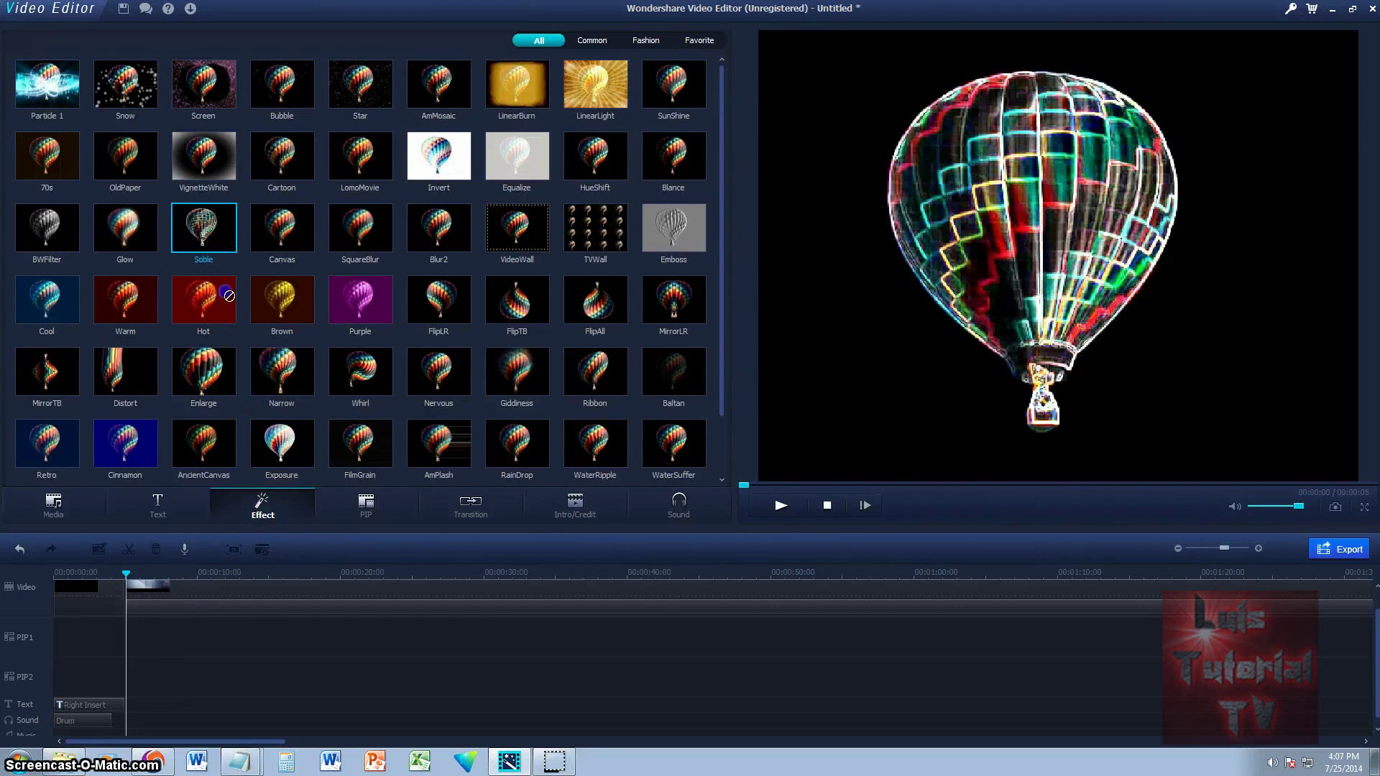
pyautogui.moveTo(179, 604); pyautogui.dragTo(144, 626)
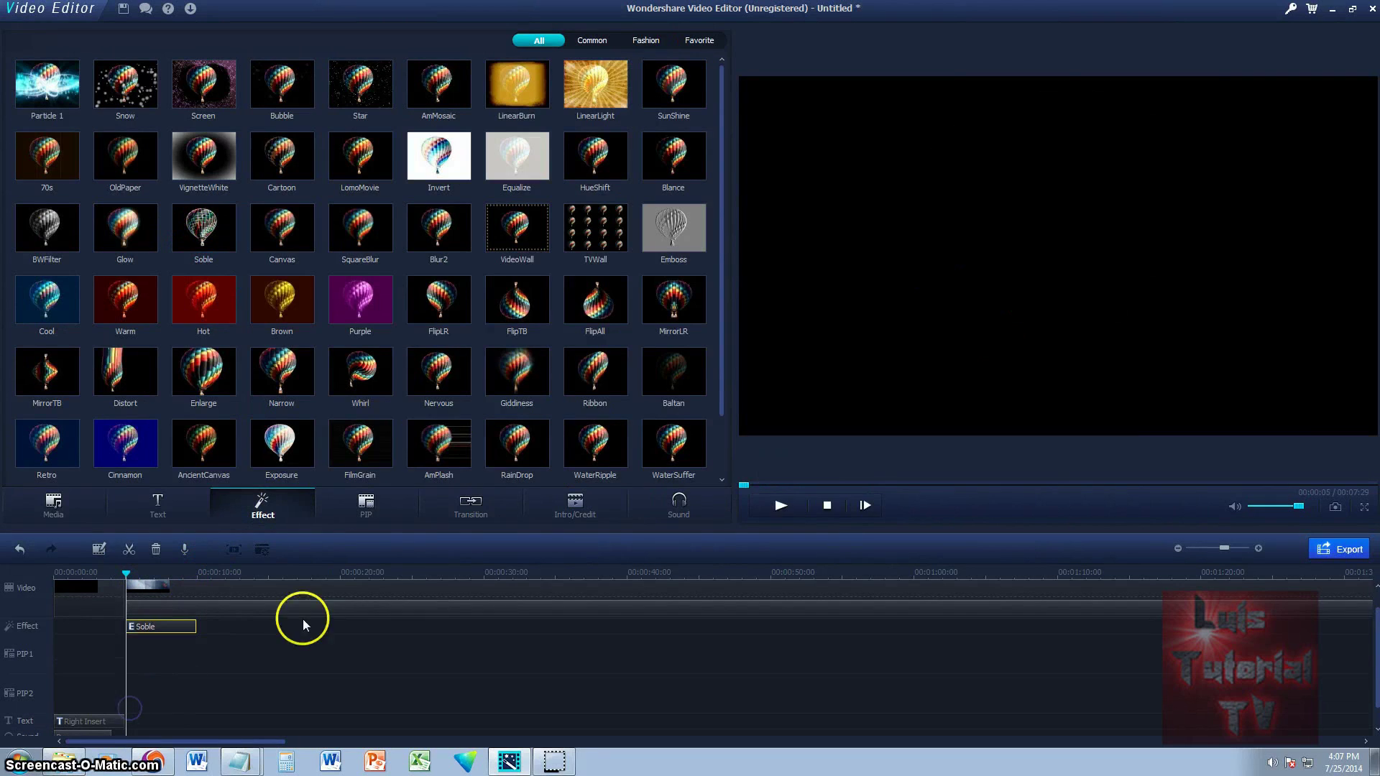
pyautogui.click(822, 518)
pyautogui.moveTo(761, 491); pyautogui.dragTo(761, 570)
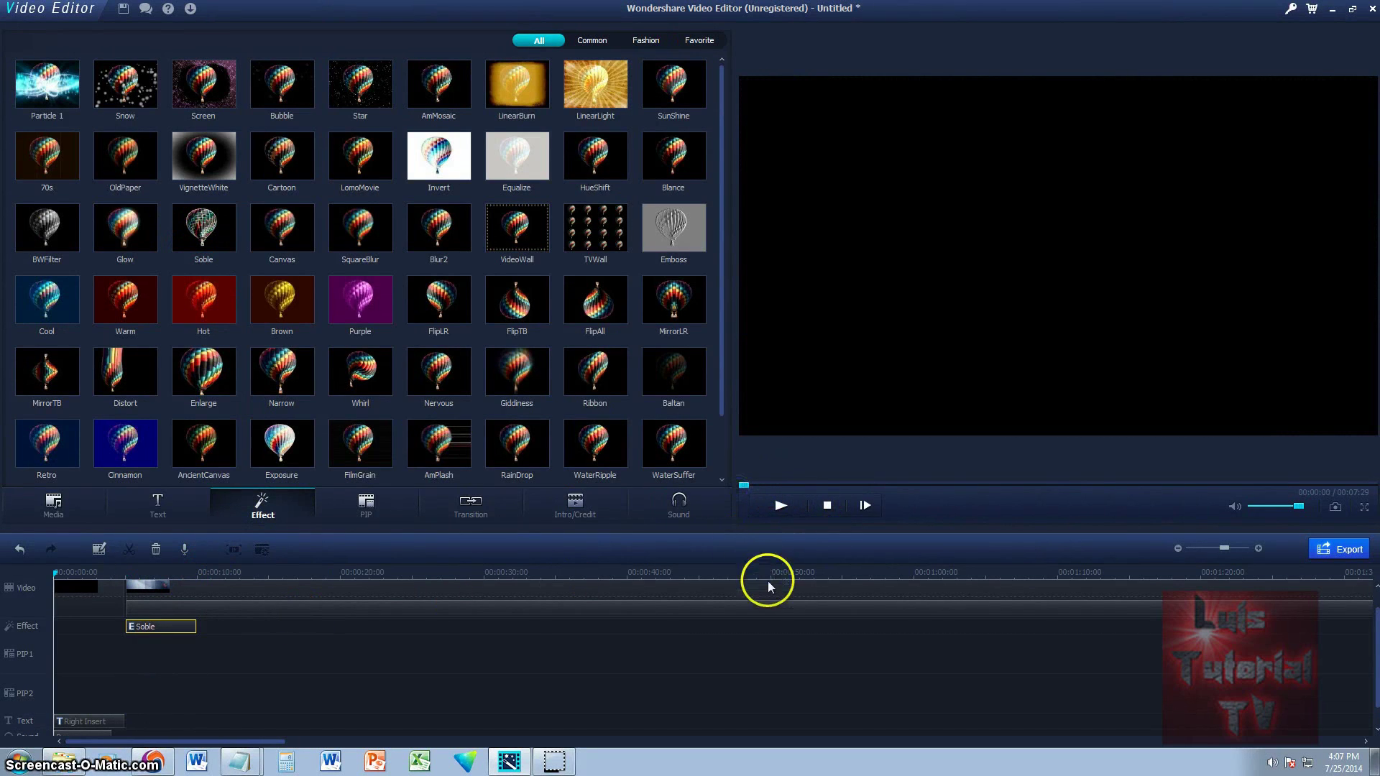
pyautogui.click(781, 506)
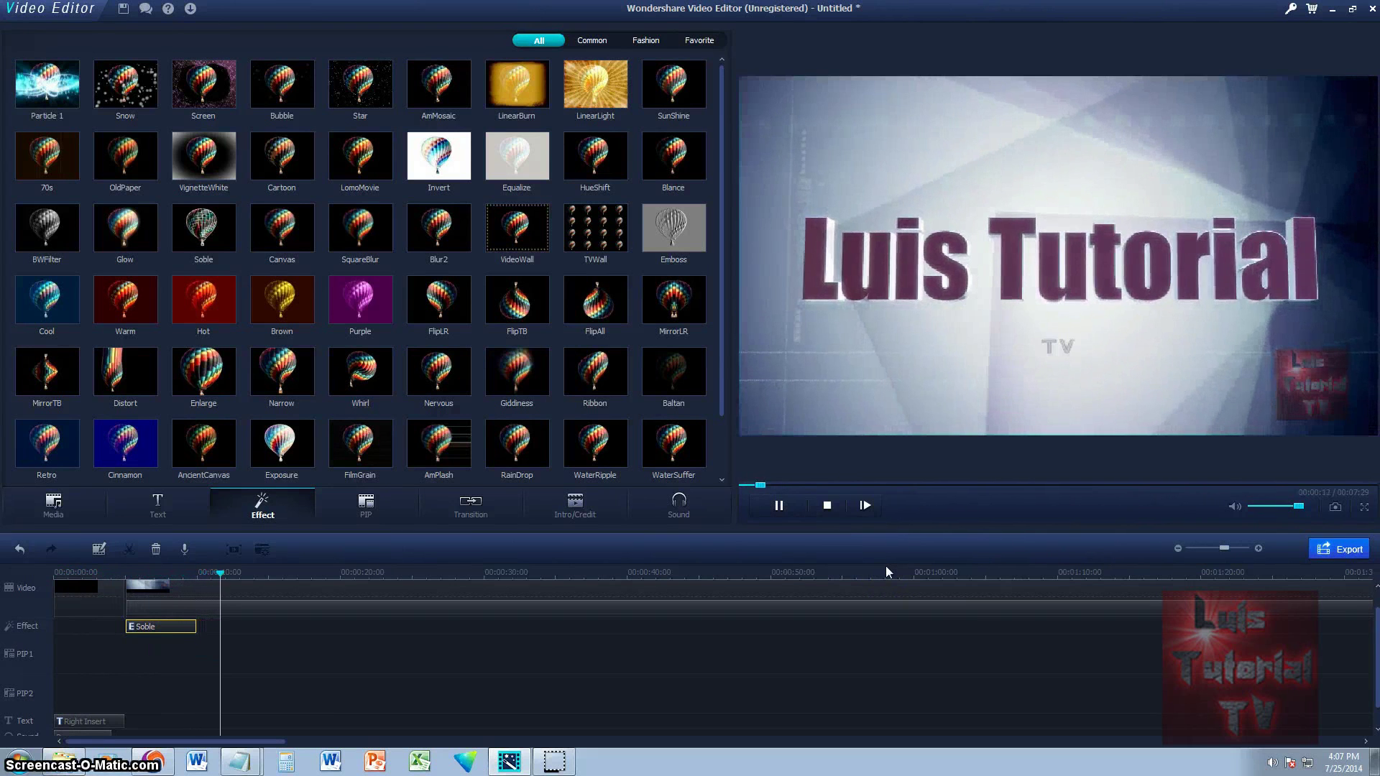
pyautogui.click(780, 506)
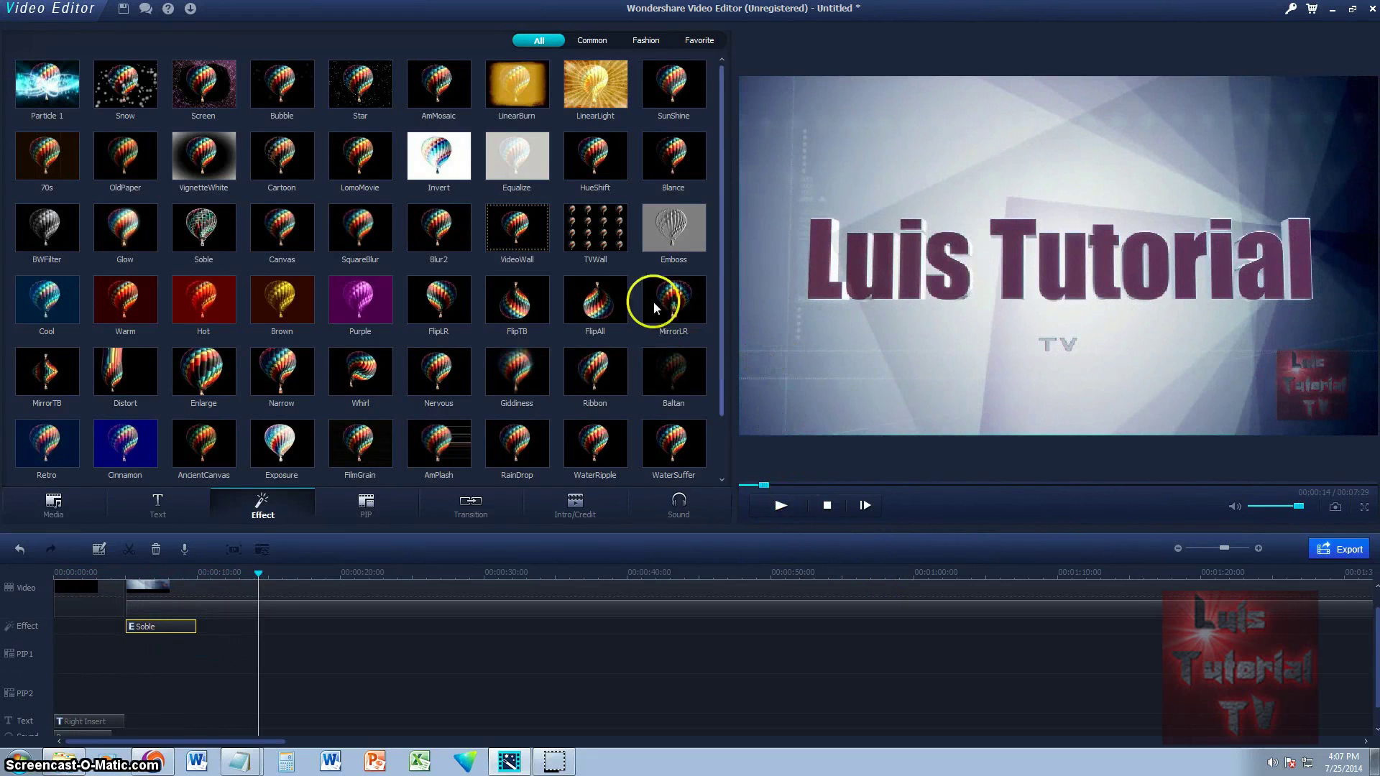
# Step: Swap the Soble effect for TVWall and play the video to check it
pyautogui.click(601, 226)
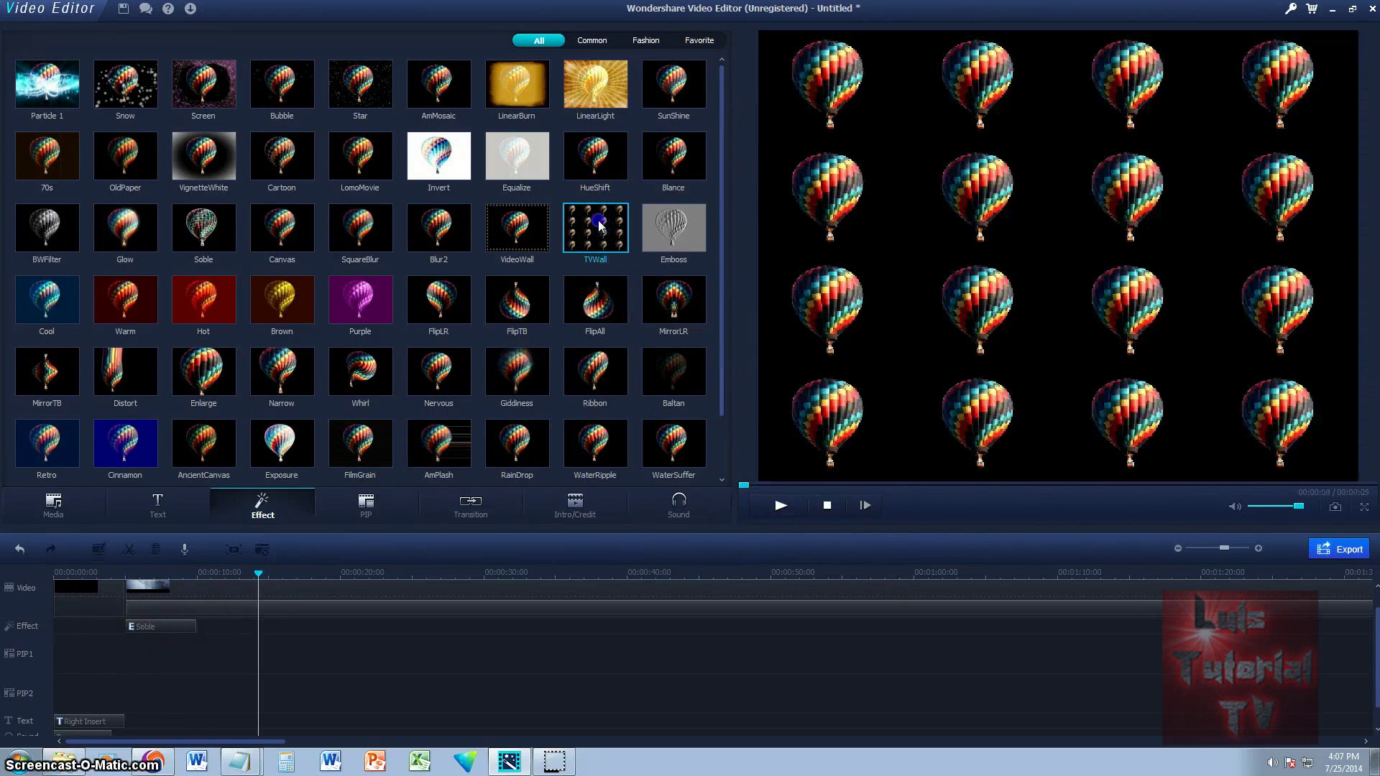
pyautogui.moveTo(159, 637); pyautogui.dragTo(162, 692)
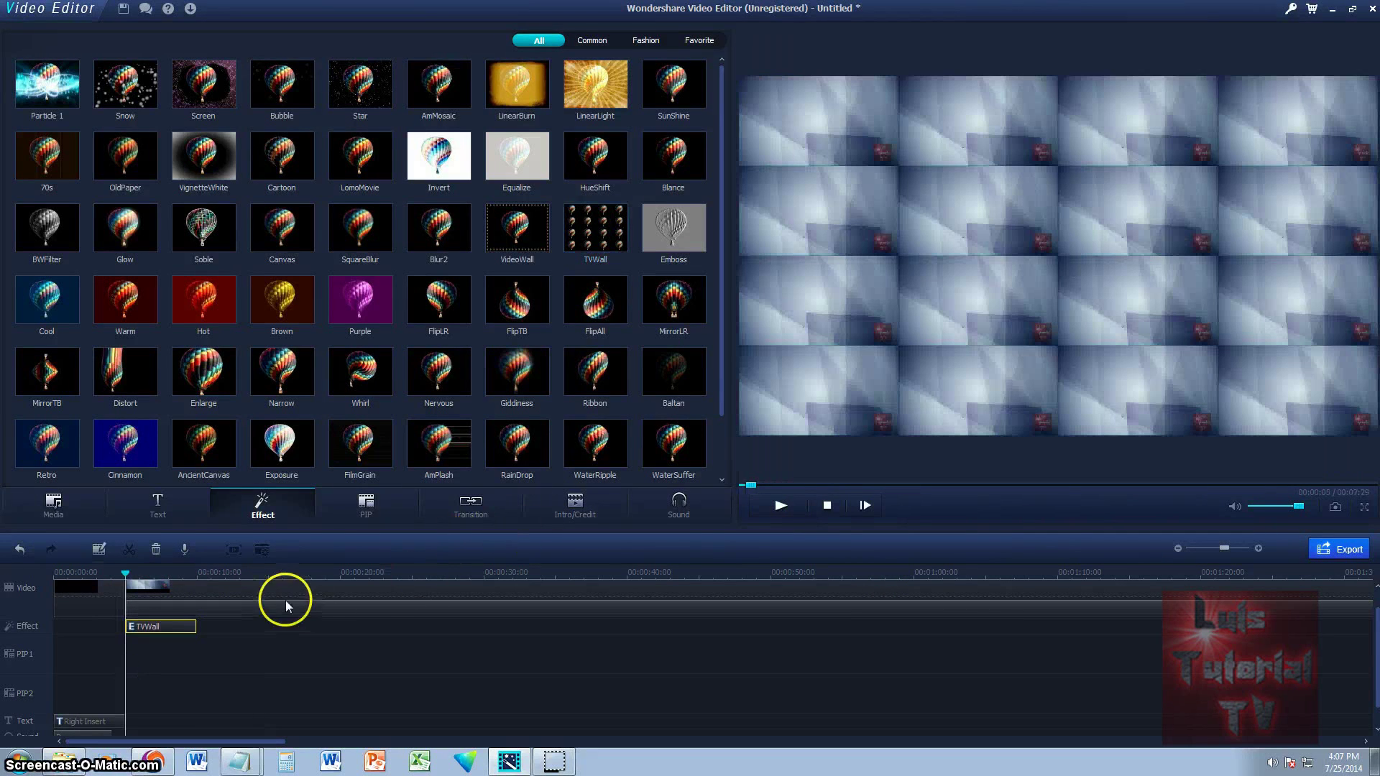
pyautogui.click(782, 506)
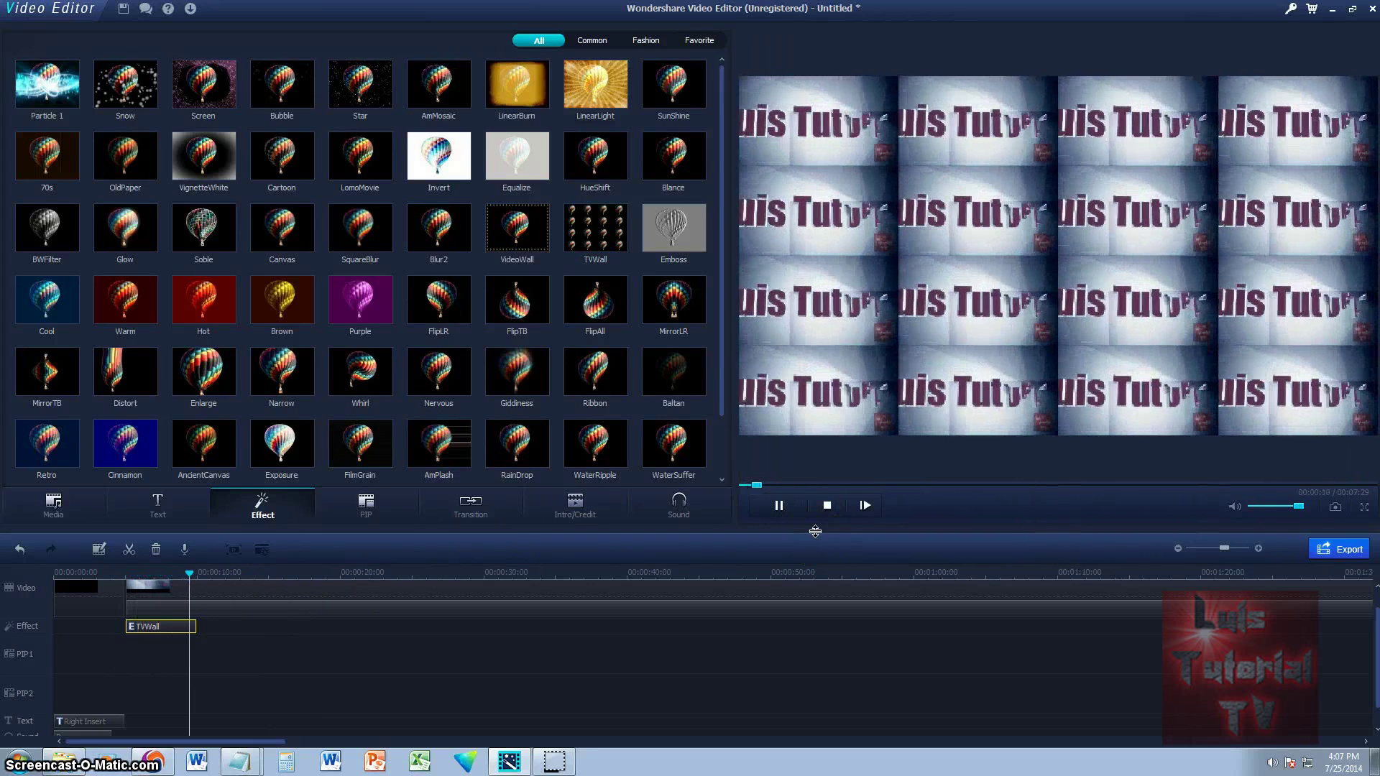
pyautogui.click(779, 506)
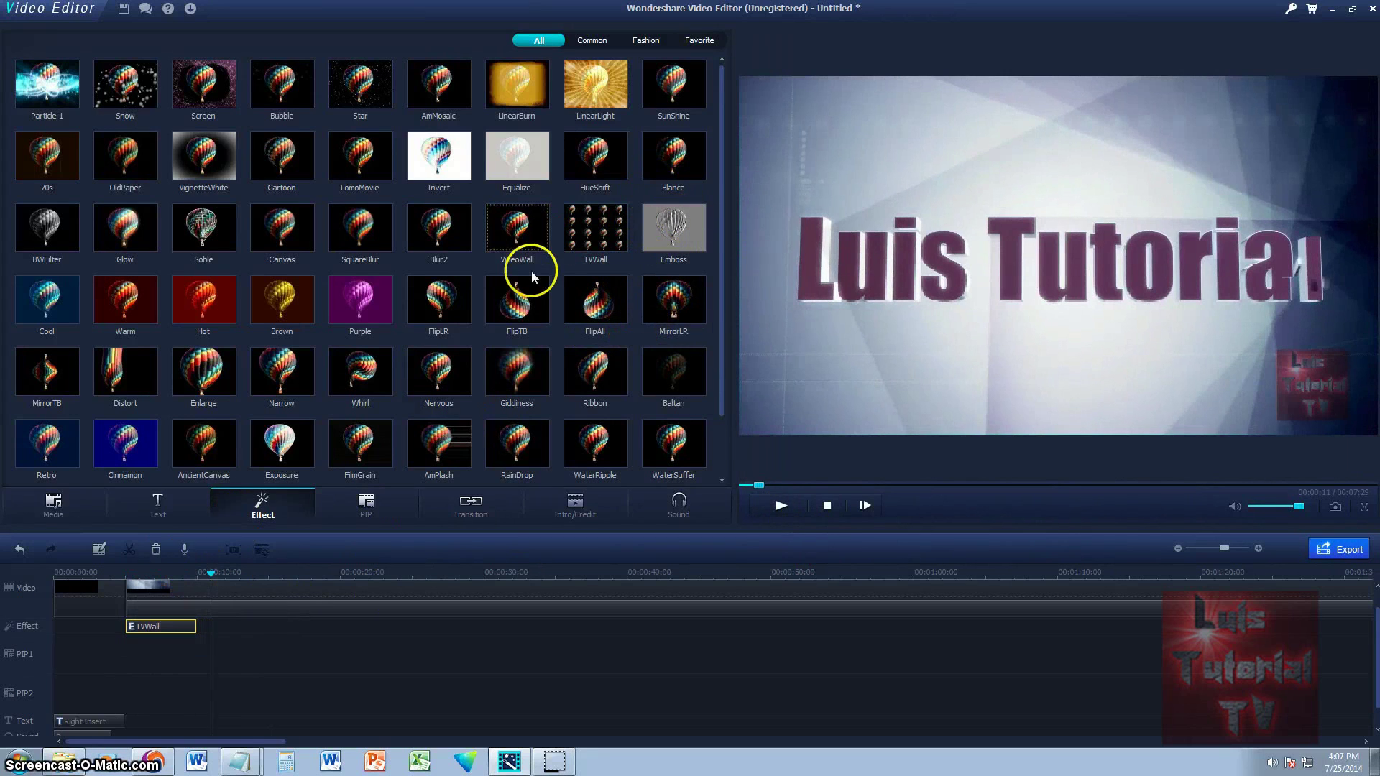
pyautogui.moveTo(124, 368); pyautogui.dragTo(127, 654)
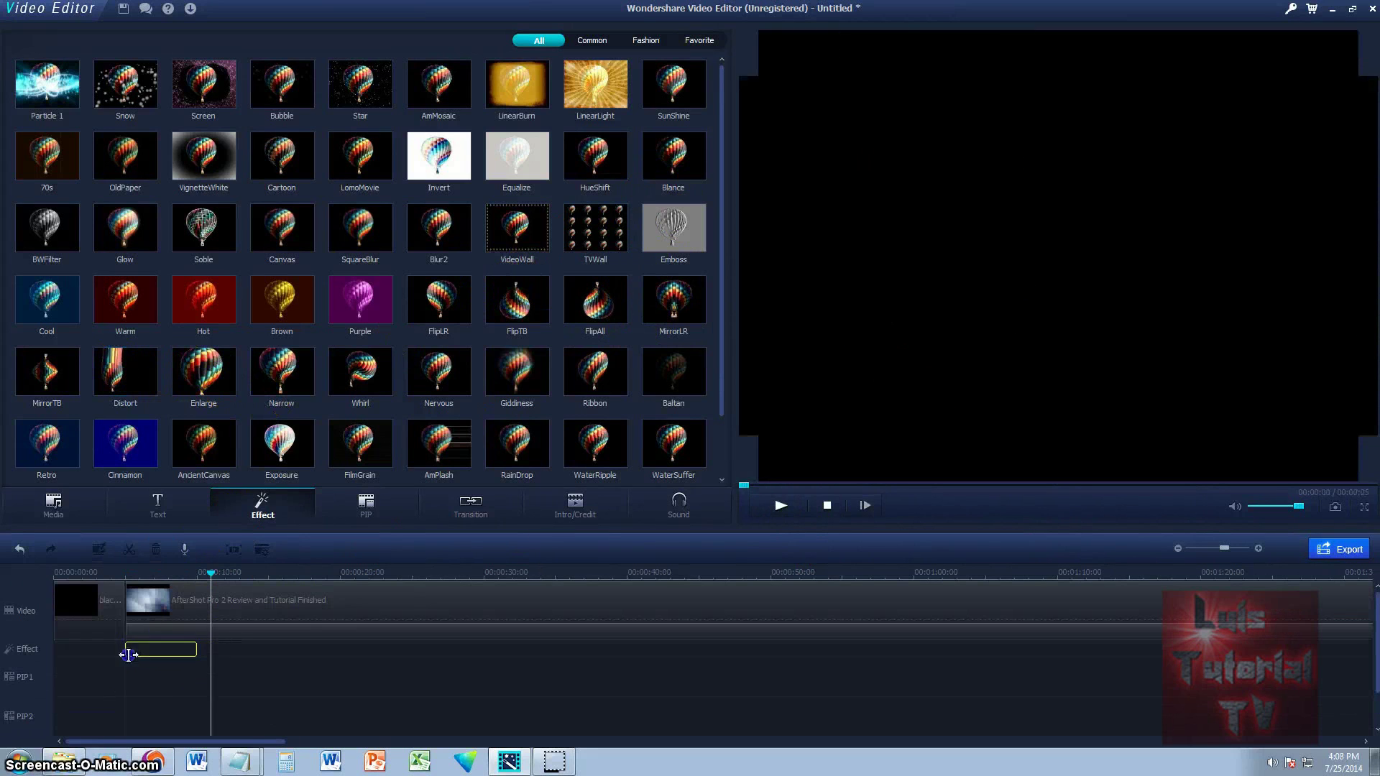
# Step: Preview the Distort effect up to about 12 seconds, move the playhead to 17 seconds, and show the media clips
pyautogui.click(792, 507)
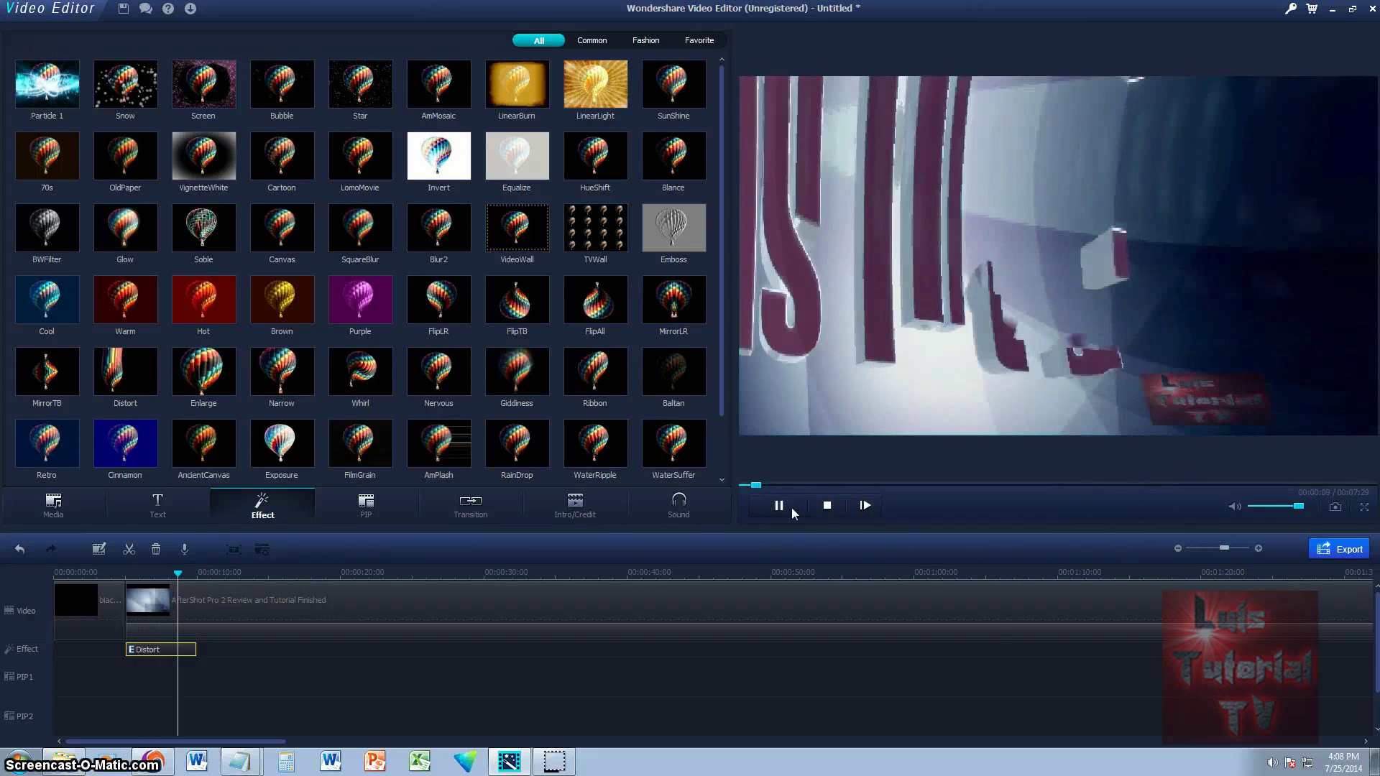
pyautogui.click(791, 508)
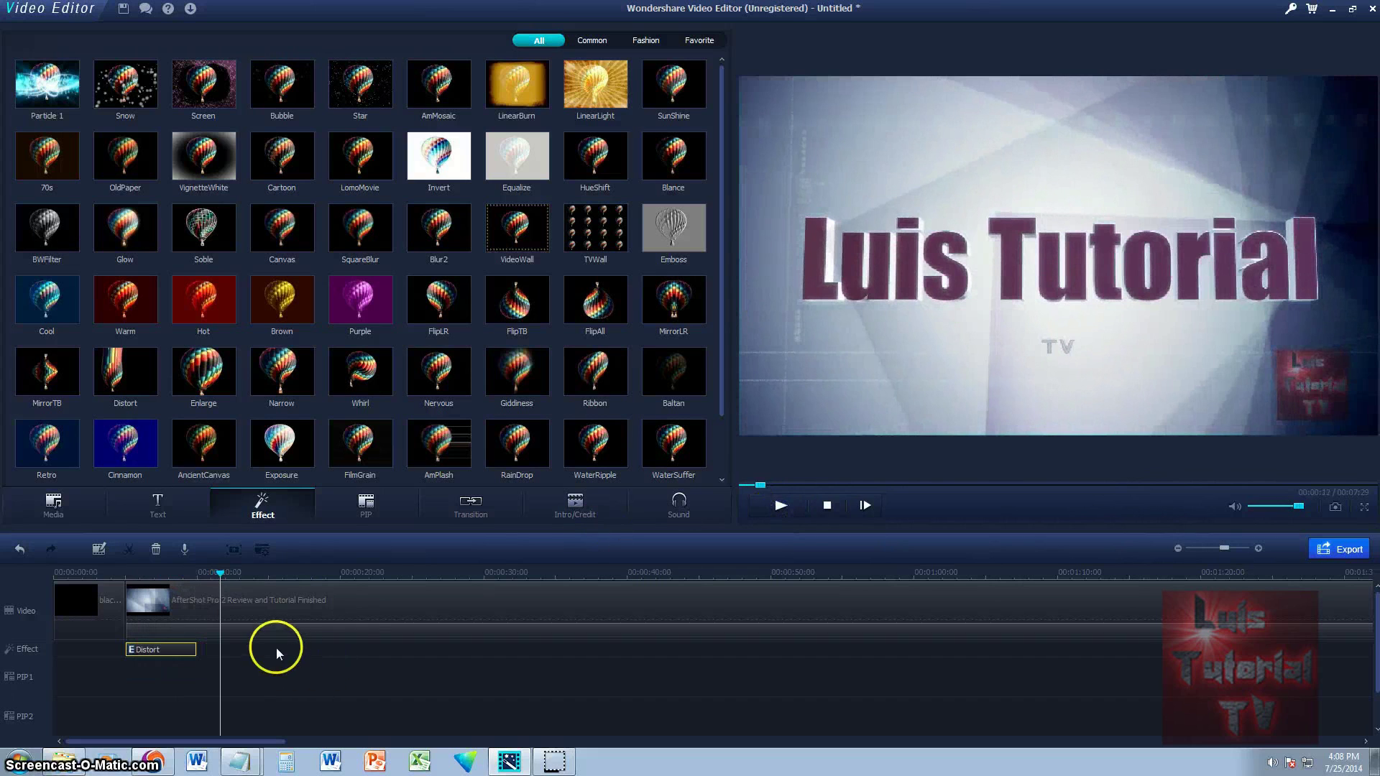
pyautogui.moveTo(721, 304); pyautogui.dragTo(721, 384)
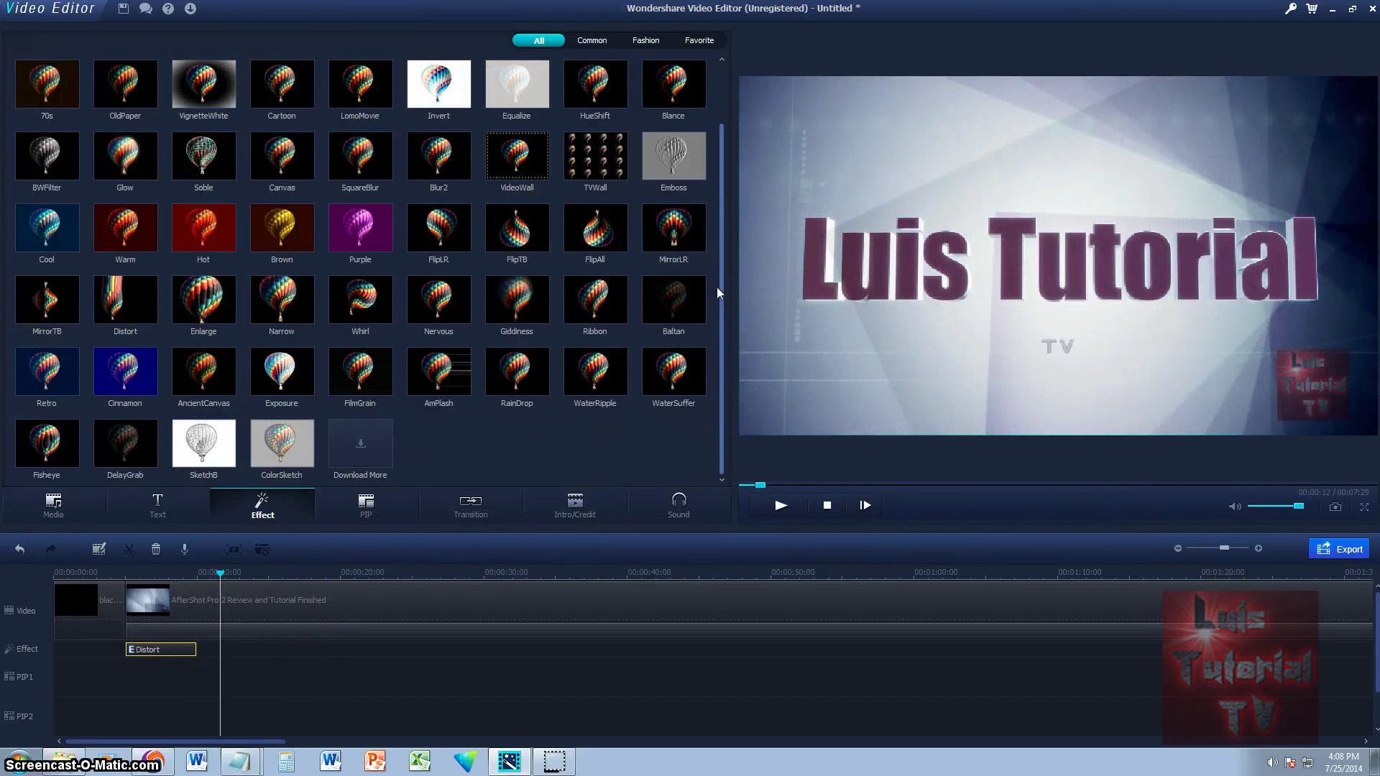
pyautogui.moveTo(717, 286); pyautogui.dragTo(714, 313)
pyautogui.moveTo(720, 266); pyautogui.dragTo(721, 237)
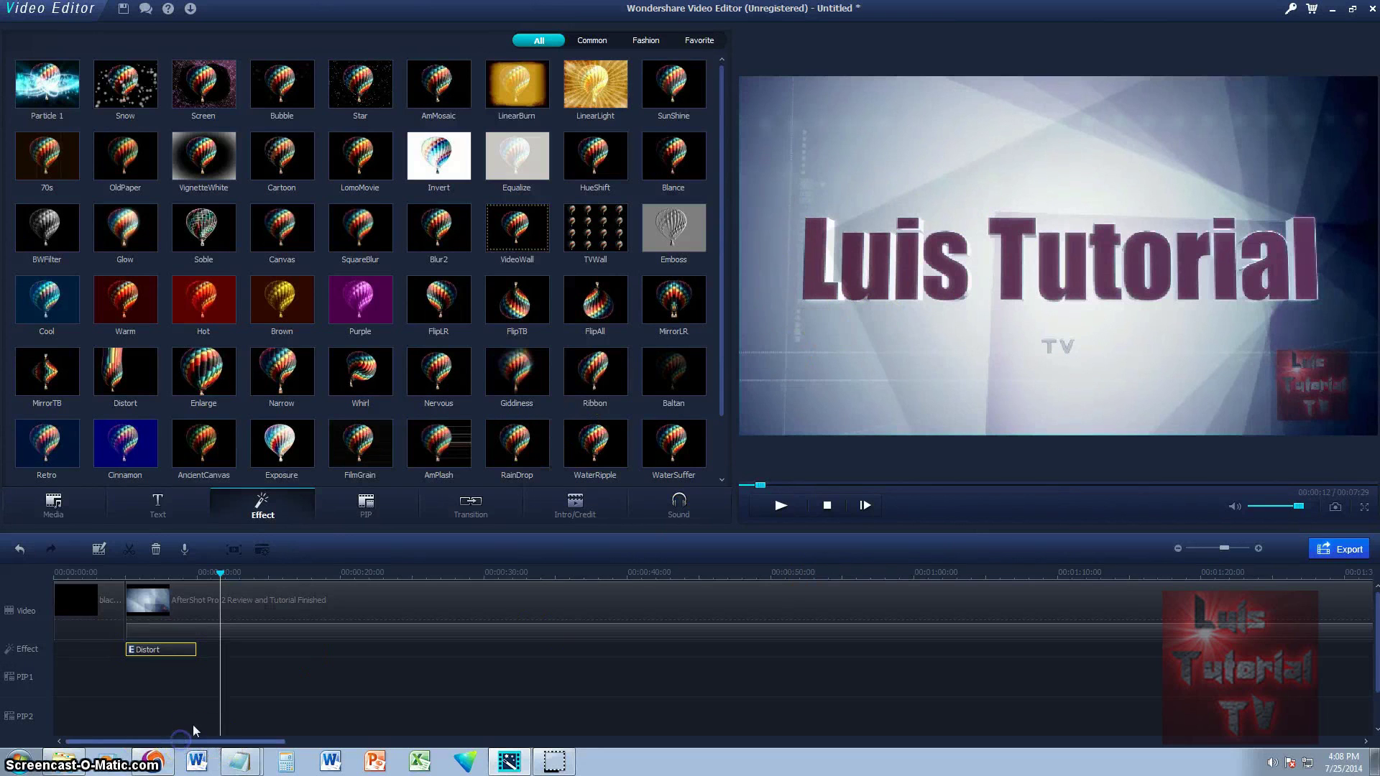
pyautogui.moveTo(260, 571); pyautogui.dragTo(290, 571)
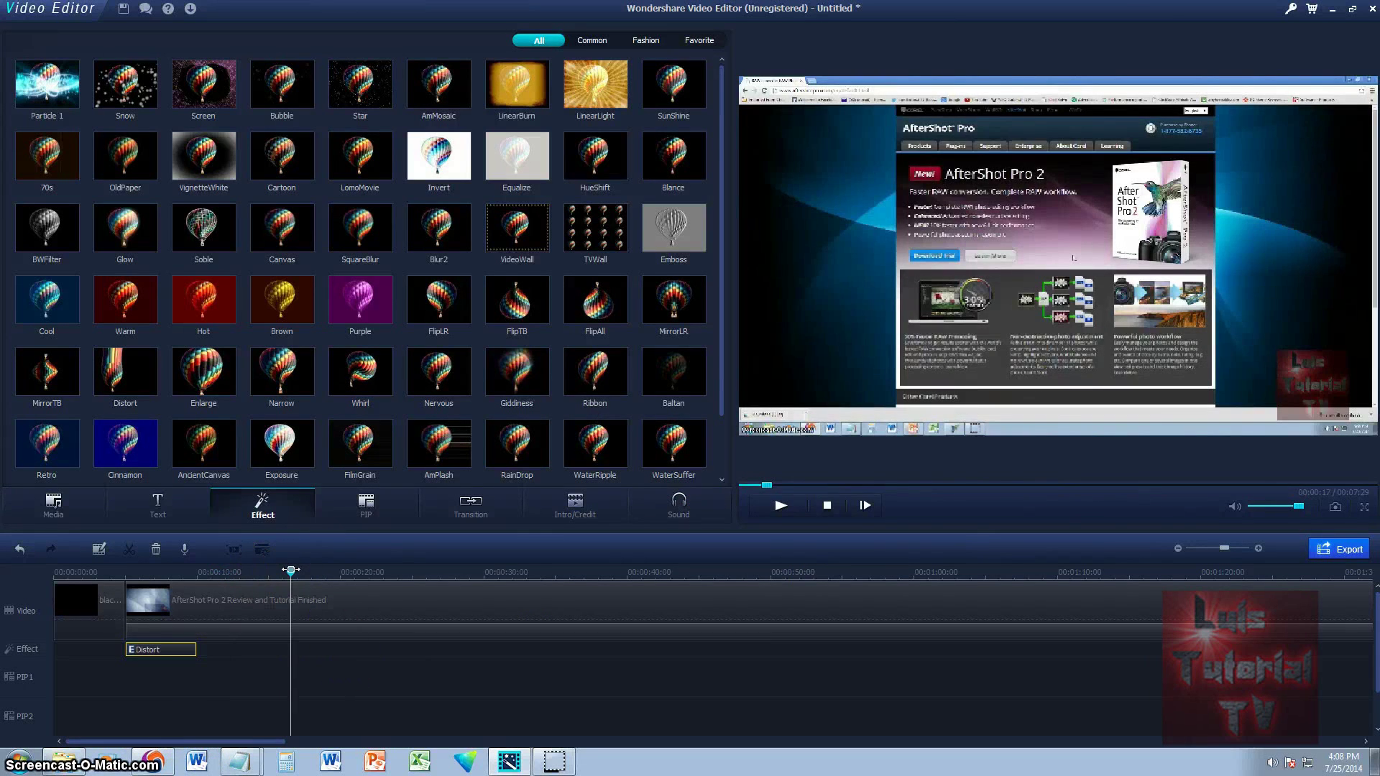
pyautogui.click(54, 503)
# Step: Split the AfterShot Pro clip at the playhead near the 30-second mark
pyautogui.click(290, 609)
pyautogui.click(362, 574)
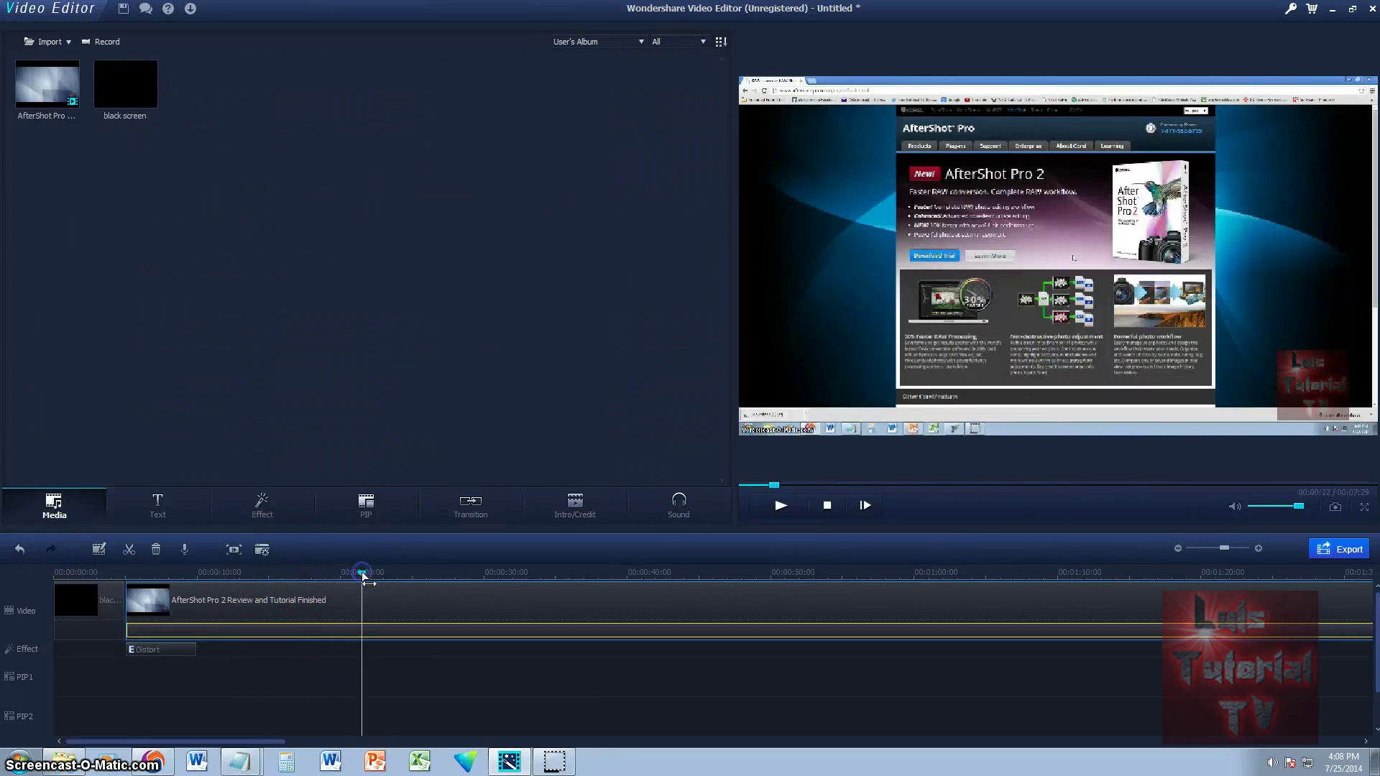
pyautogui.click(459, 573)
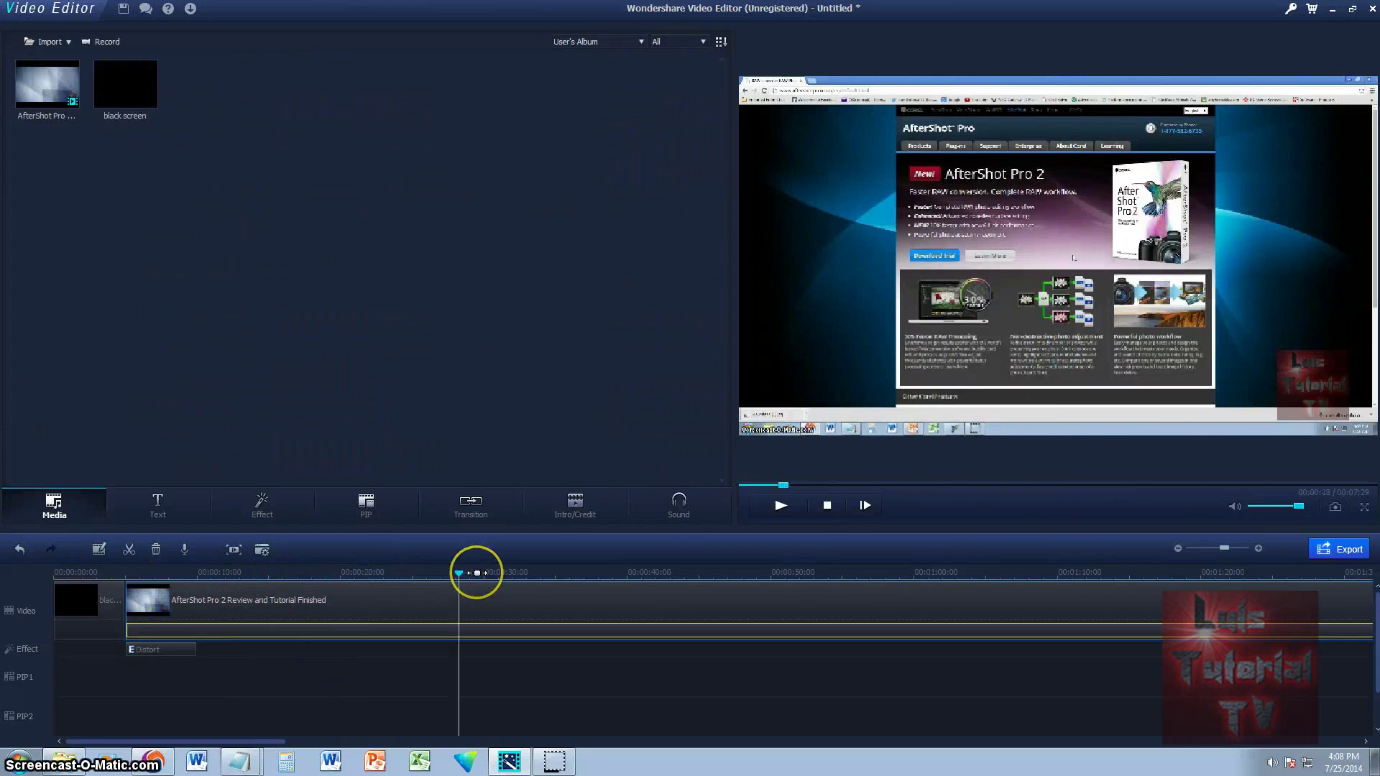
pyautogui.click(480, 573)
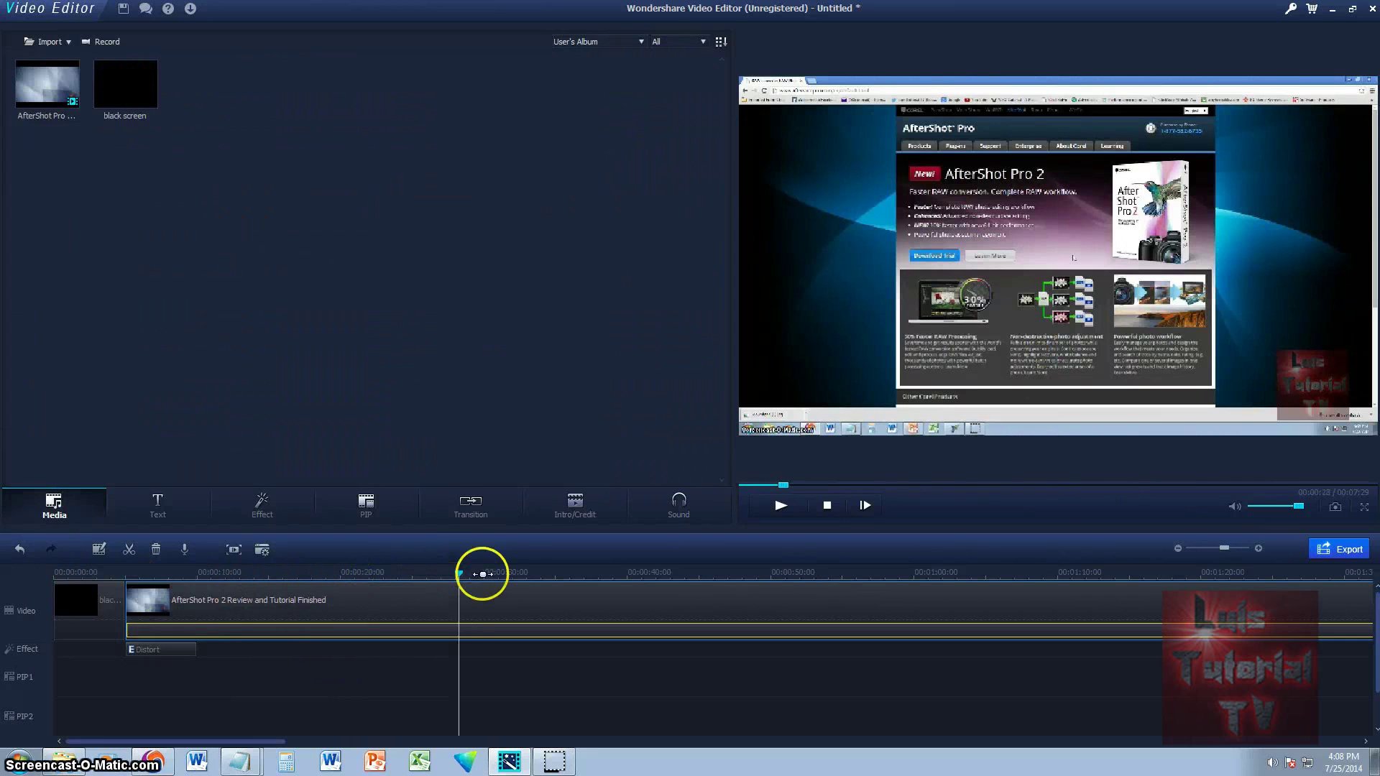
pyautogui.click(473, 568)
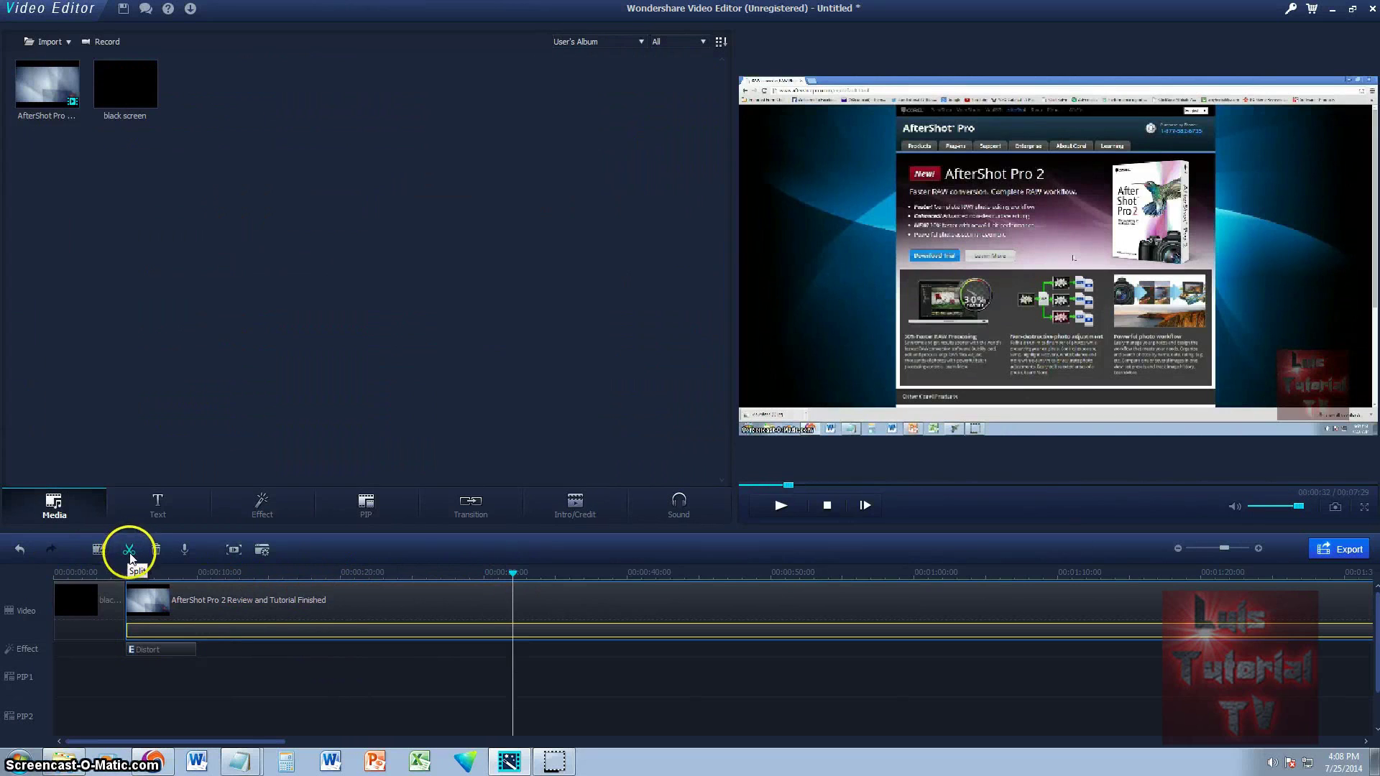
pyautogui.click(130, 554)
# Step: Delete the right-hand piece of the split clip, then undo to restore it
pyautogui.click(633, 617)
pyautogui.press('Delete')
pyautogui.hotkey('ctrl', 'z')
pyautogui.moveTo(622, 594)
pyautogui.mouseDown()
pyautogui.moveTo(543, 585)
pyautogui.moveTo(625, 595)
pyautogui.mouseUp()
pyautogui.press('Delete')
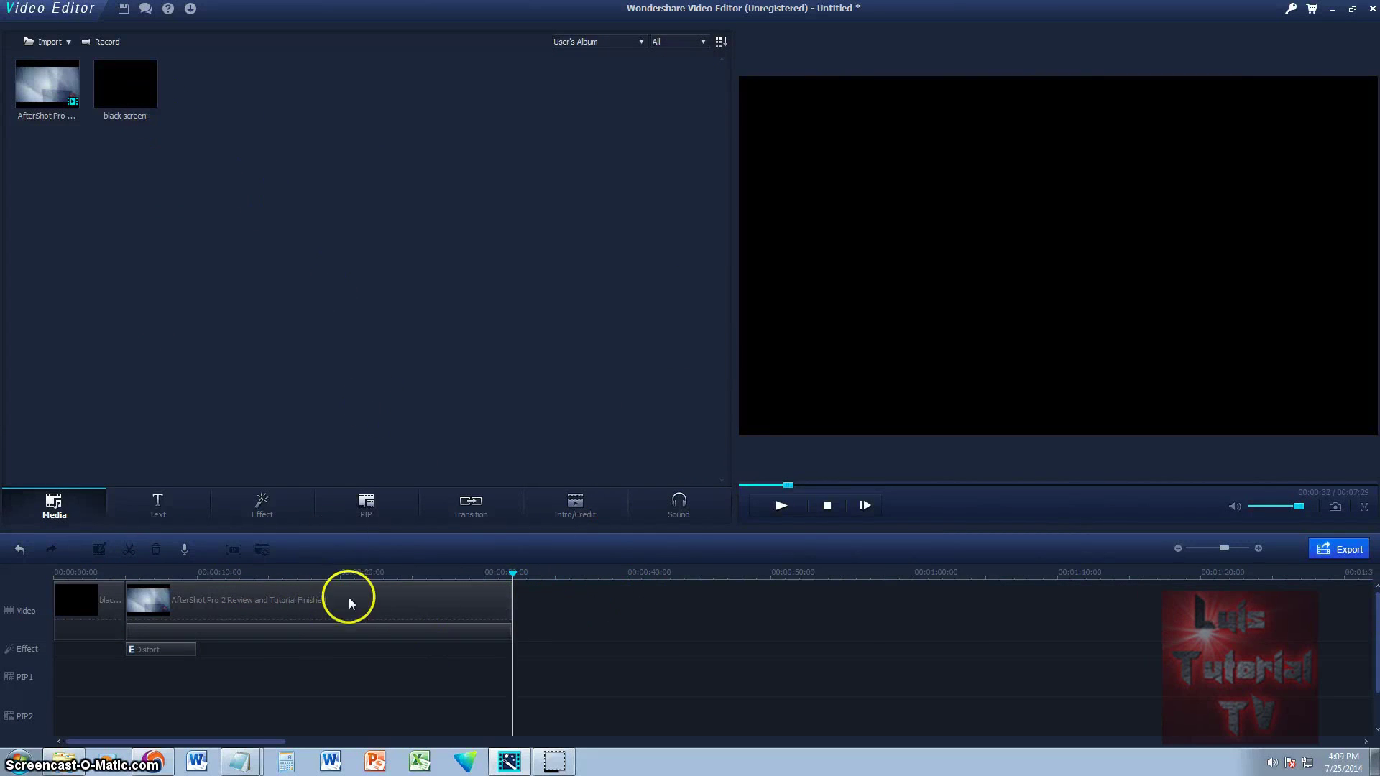
pyautogui.click(20, 552)
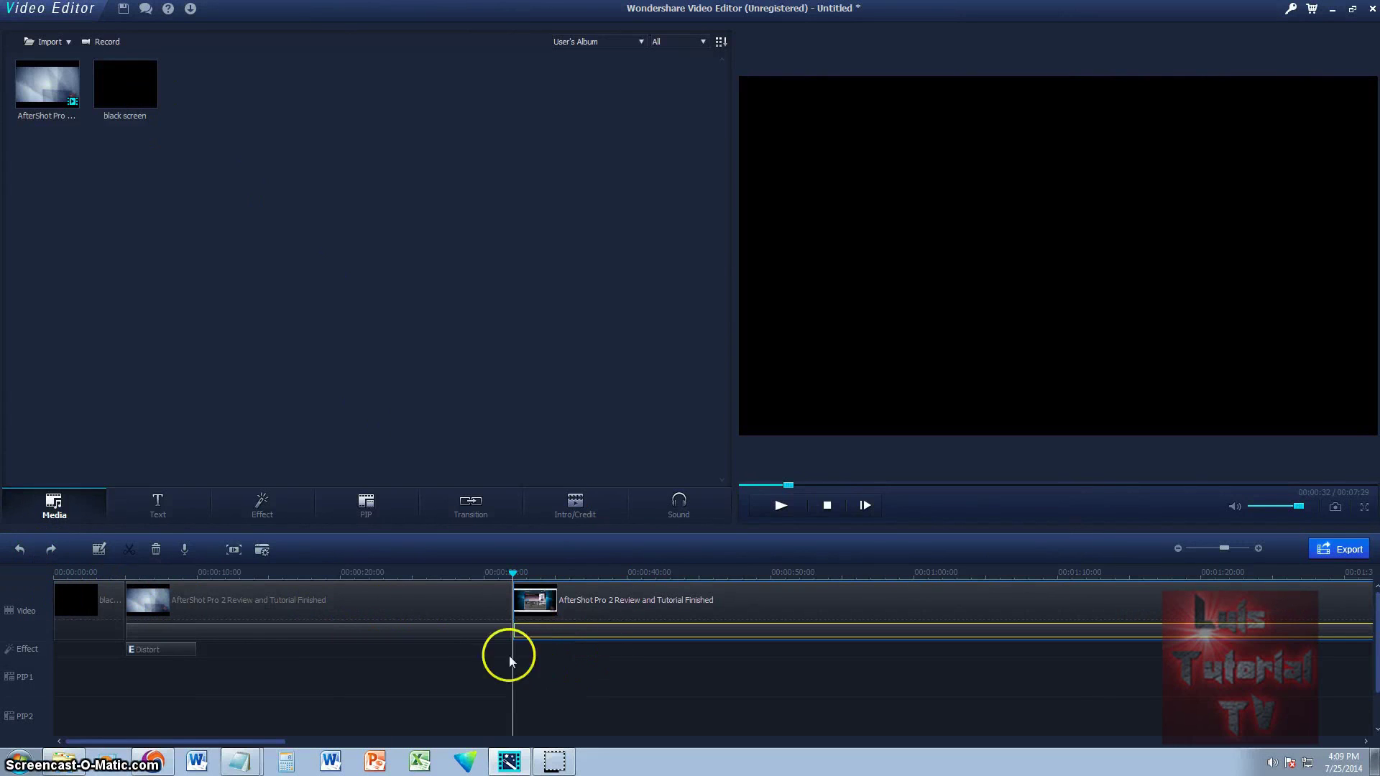
pyautogui.click(435, 503)
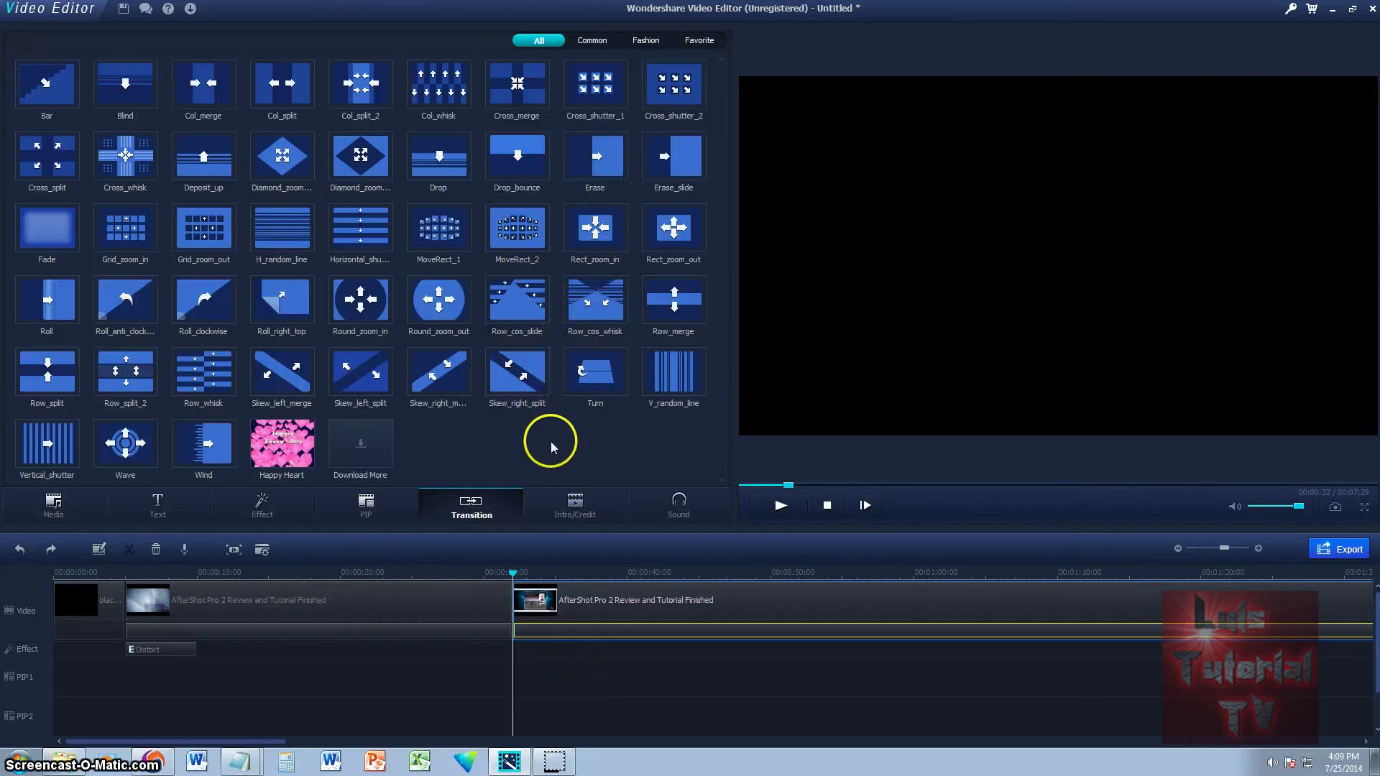
# Step: Preview Roll_right_top and MoveRect_1, then drag MoveRect_1 onto the timeline
pyautogui.click(266, 333)
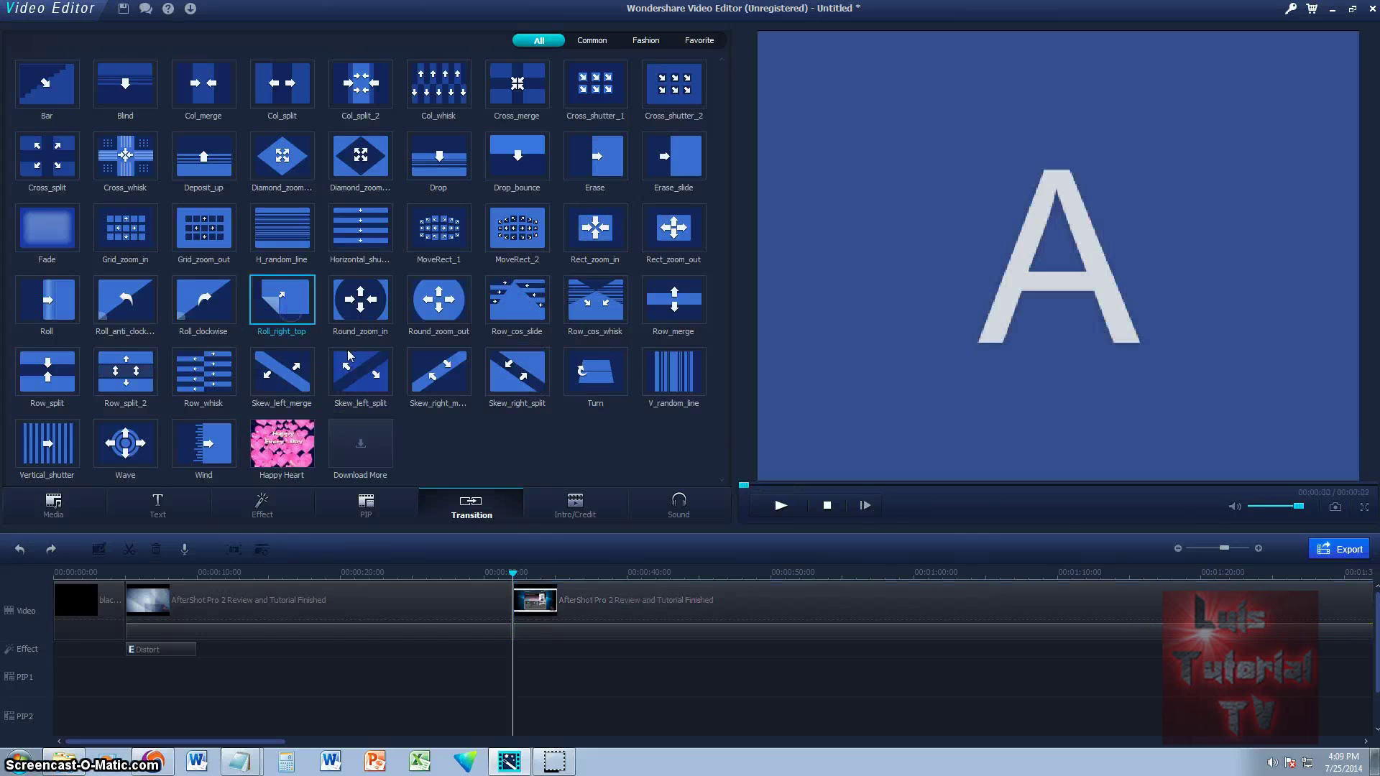
pyautogui.click(452, 234)
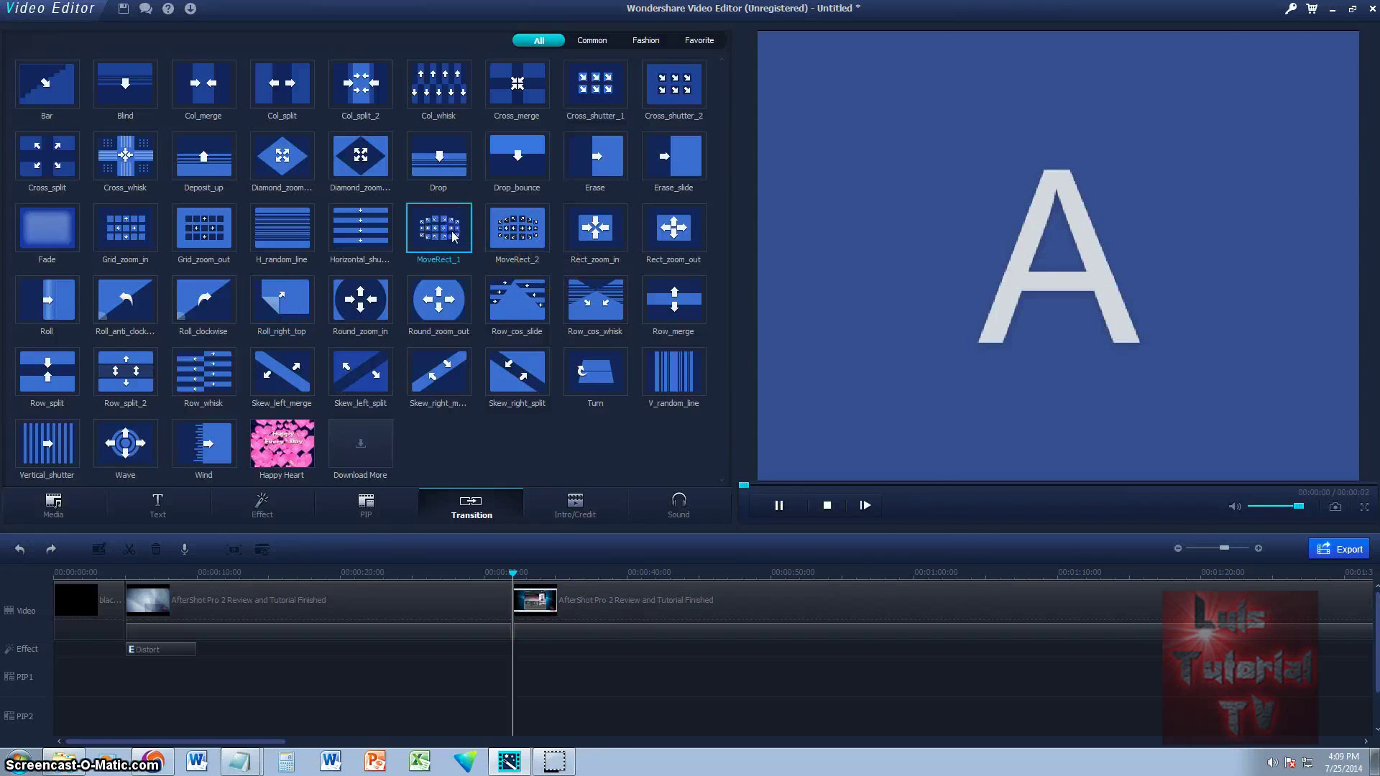
pyautogui.click(451, 234)
pyautogui.moveTo(434, 223)
pyautogui.mouseDown()
pyautogui.moveTo(459, 252)
pyautogui.moveTo(518, 609)
pyautogui.mouseUp()
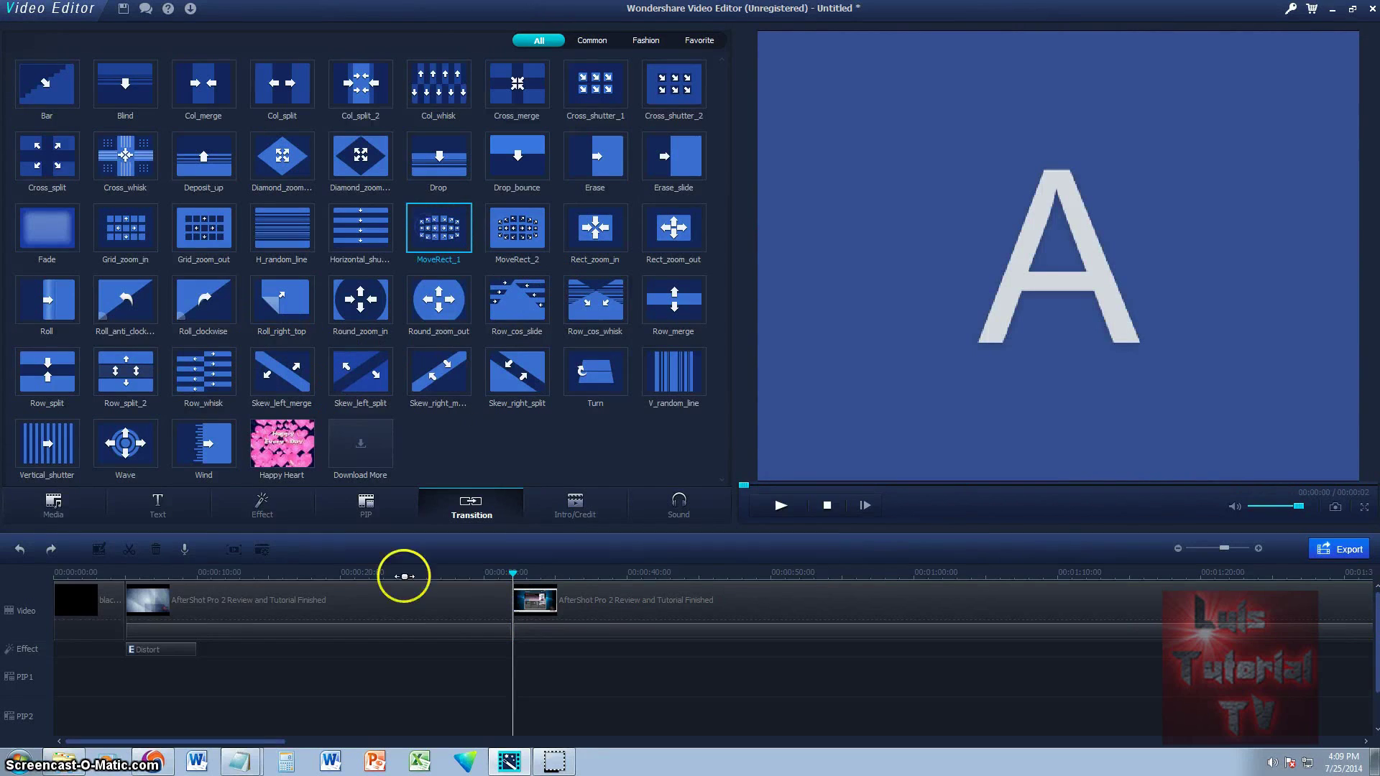
pyautogui.click(486, 604)
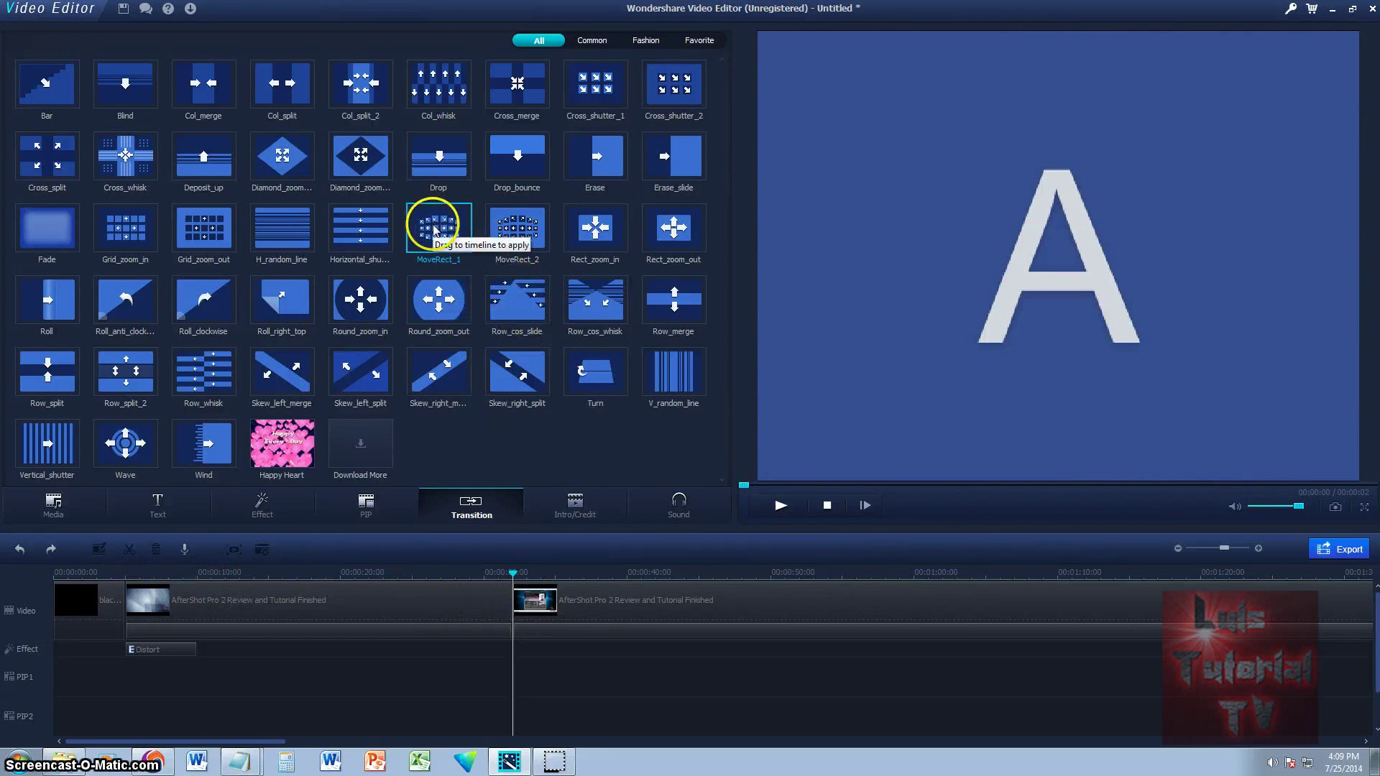
pyautogui.moveTo(432, 233); pyautogui.dragTo(537, 322)
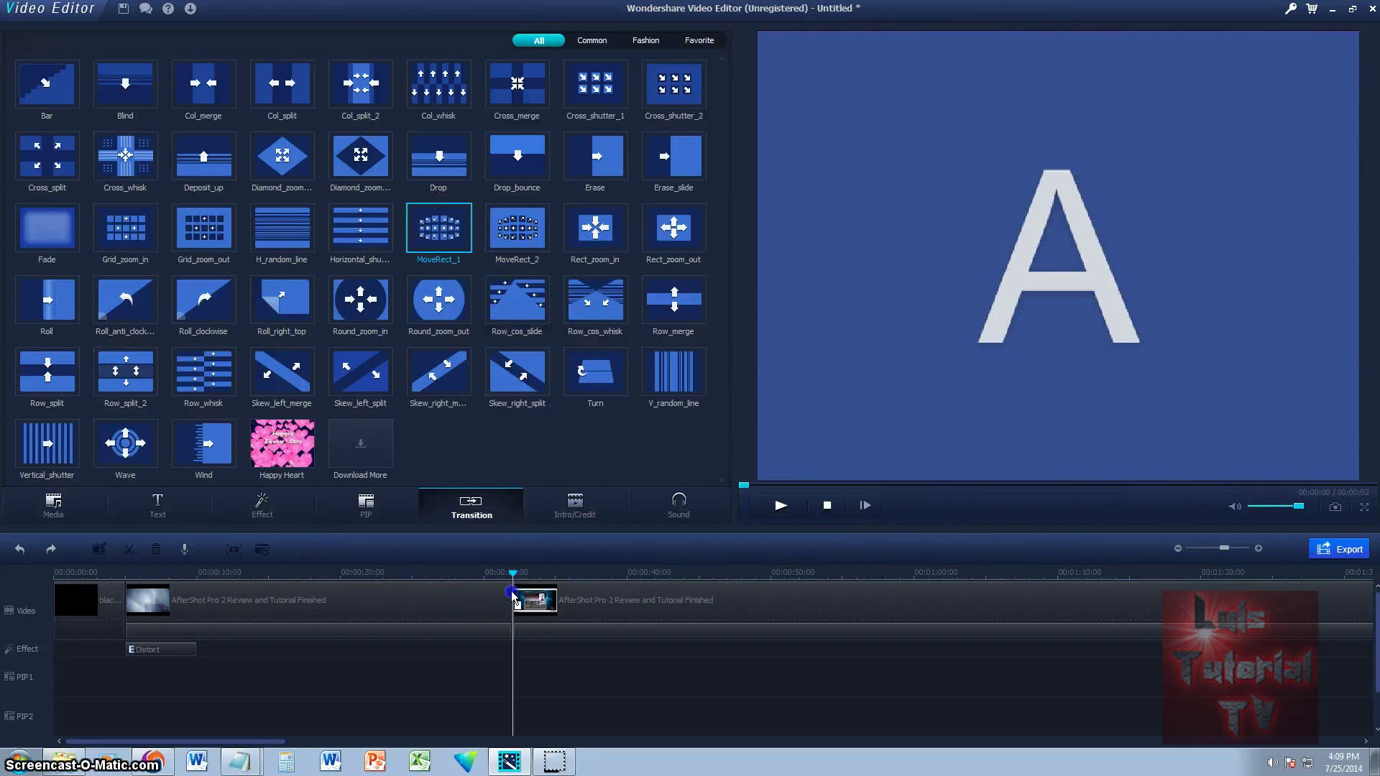
pyautogui.moveTo(519, 607); pyautogui.dragTo(517, 602)
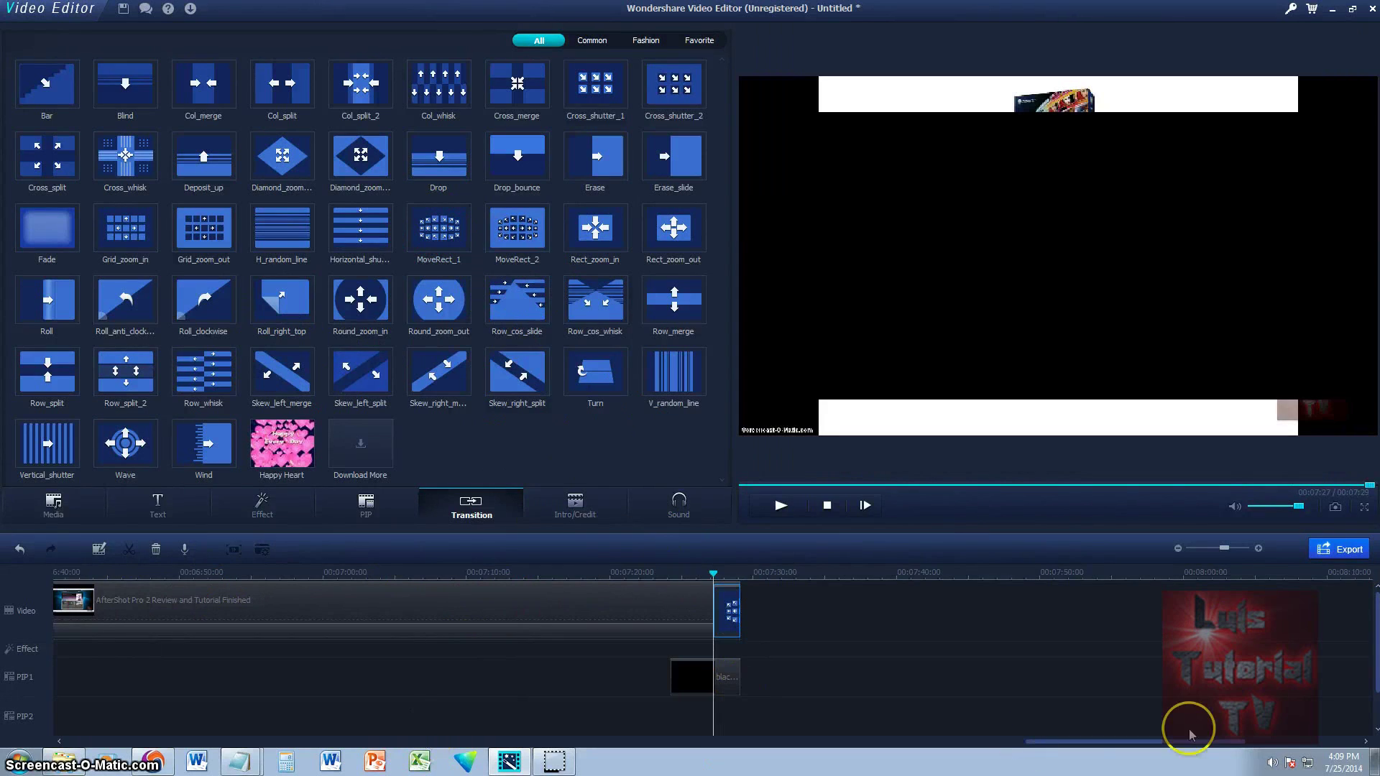
# Step: Check the black PIP1 clip and end transition block, then select the second AfterShot Pro clip
pyautogui.click(726, 683)
pyautogui.click(728, 624)
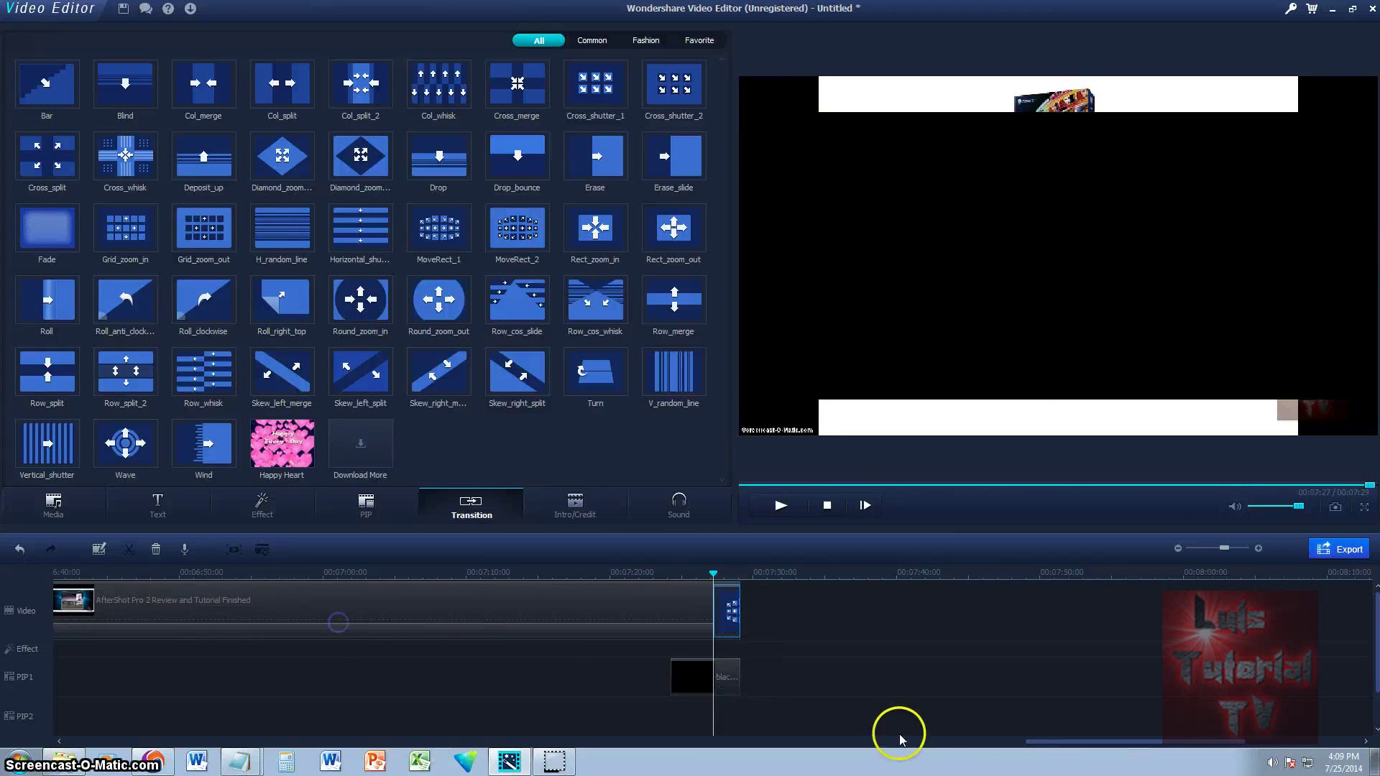
pyautogui.moveTo(1042, 740); pyautogui.dragTo(60, 739)
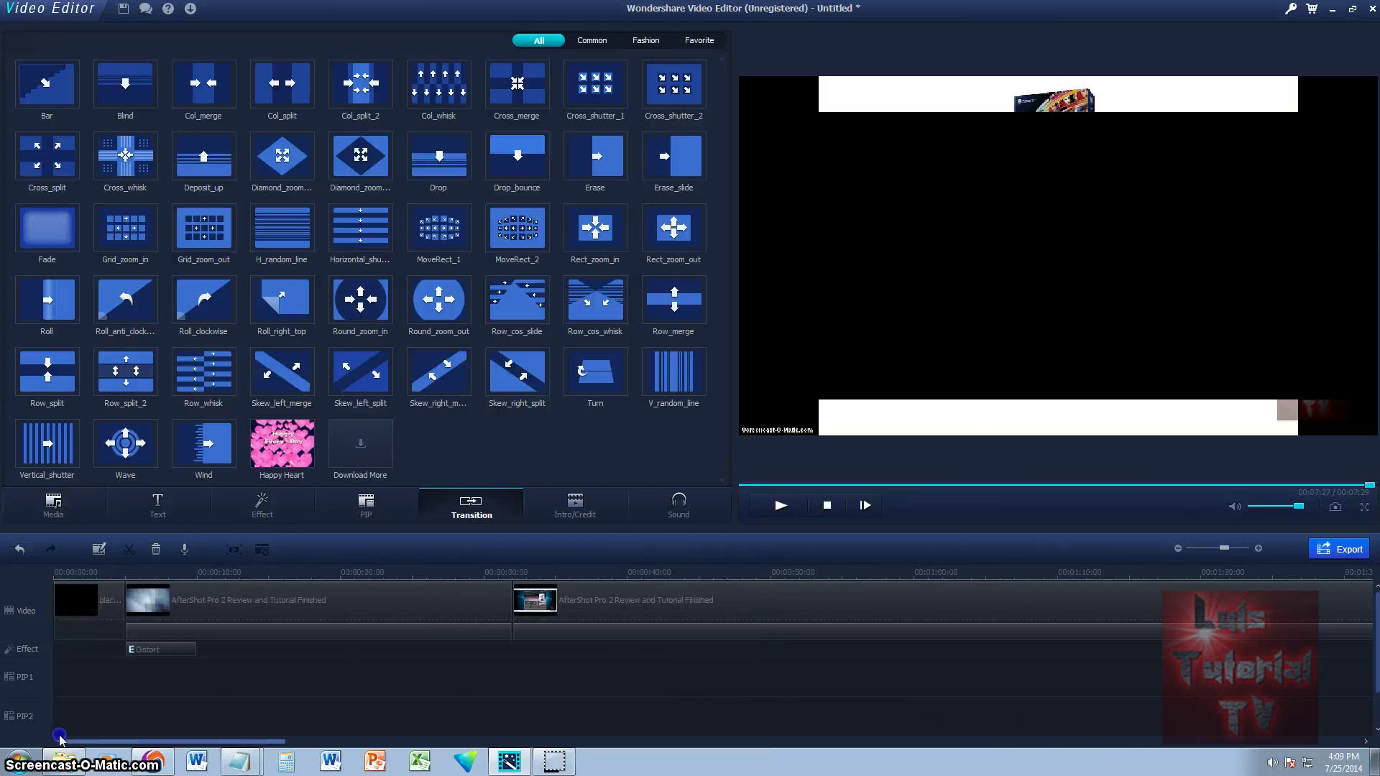
pyautogui.click(522, 608)
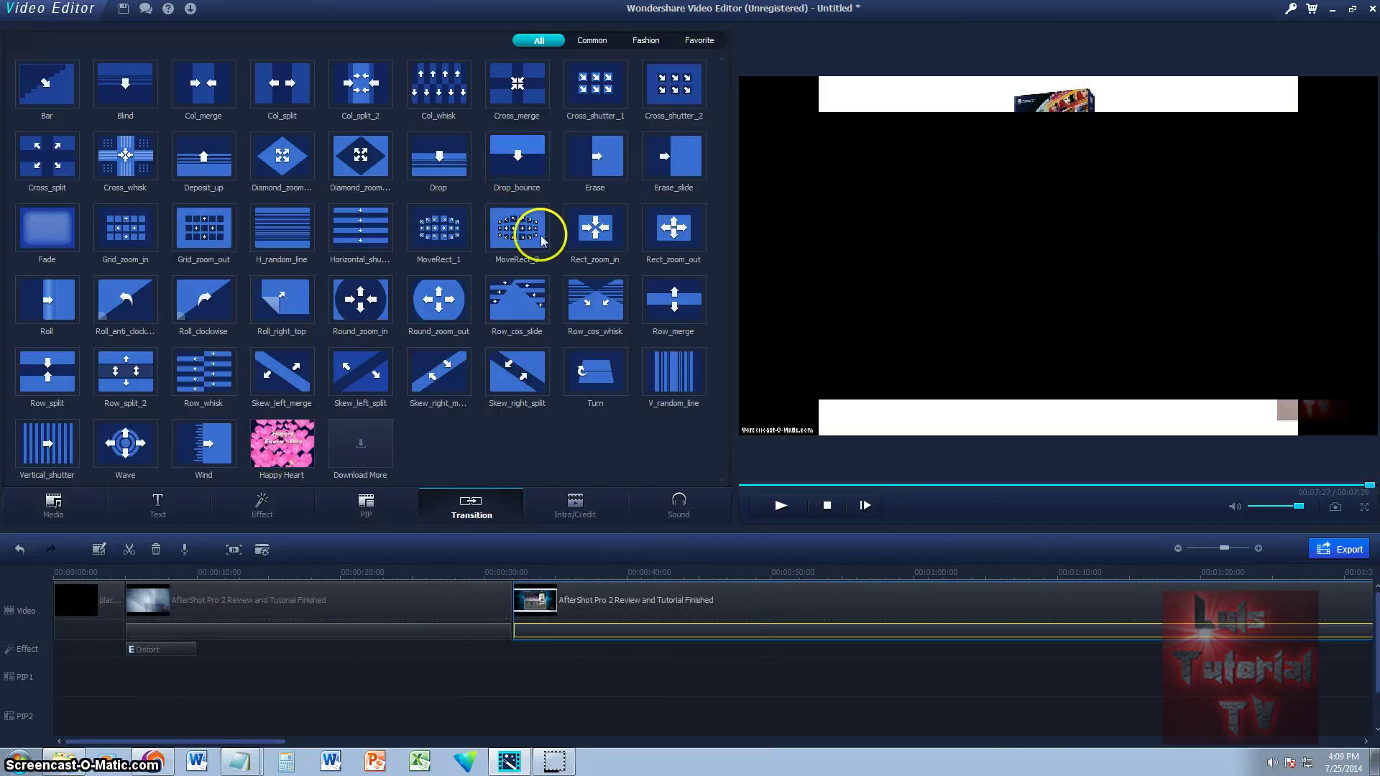
# Step: Place the MoveRect_2 transition between the two AfterShot Pro pieces
pyautogui.click(519, 229)
pyautogui.moveTo(519, 228); pyautogui.dragTo(549, 552)
pyautogui.moveTo(518, 611); pyautogui.dragTo(508, 612)
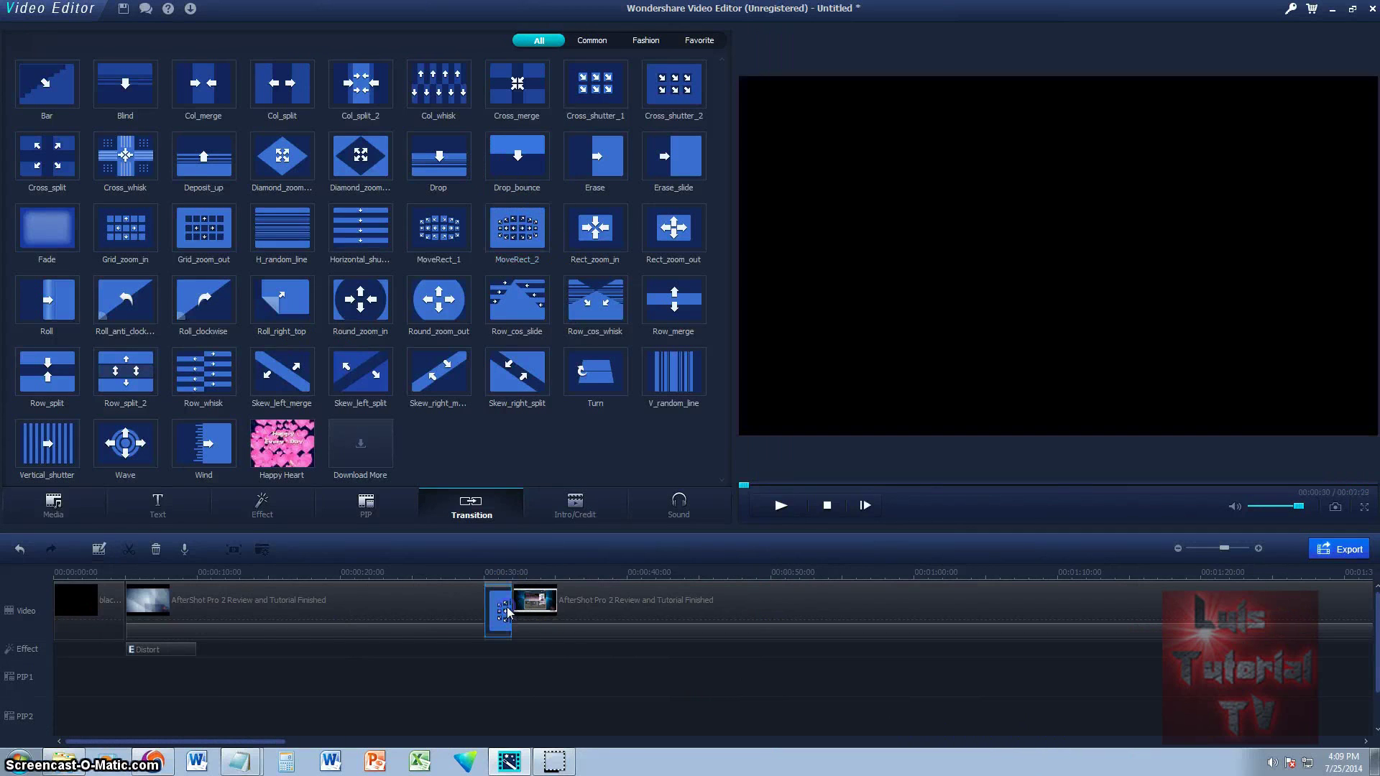
pyautogui.click(496, 597)
# Step: Play the preview from about 29.5 seconds through the transition, then preview Happy Heart
pyautogui.click(478, 573)
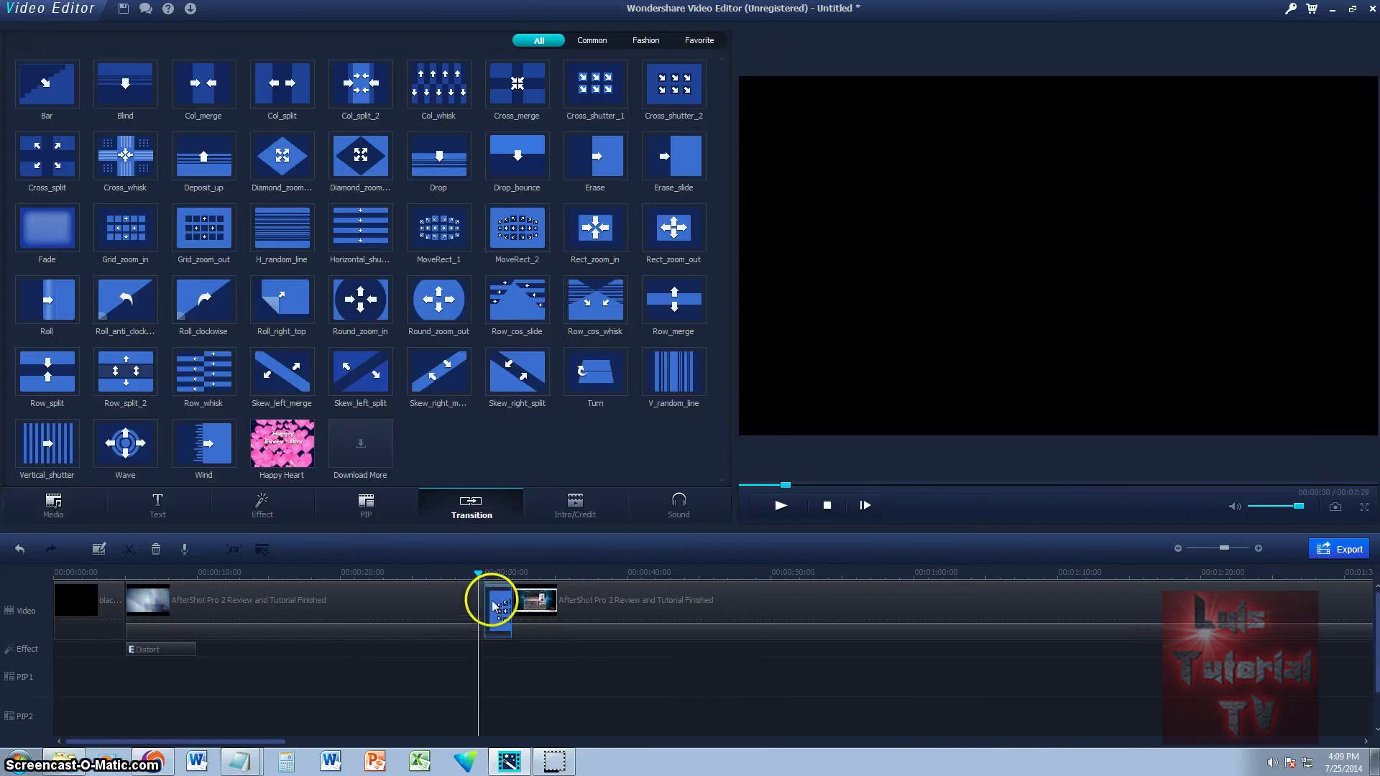
pyautogui.click(781, 506)
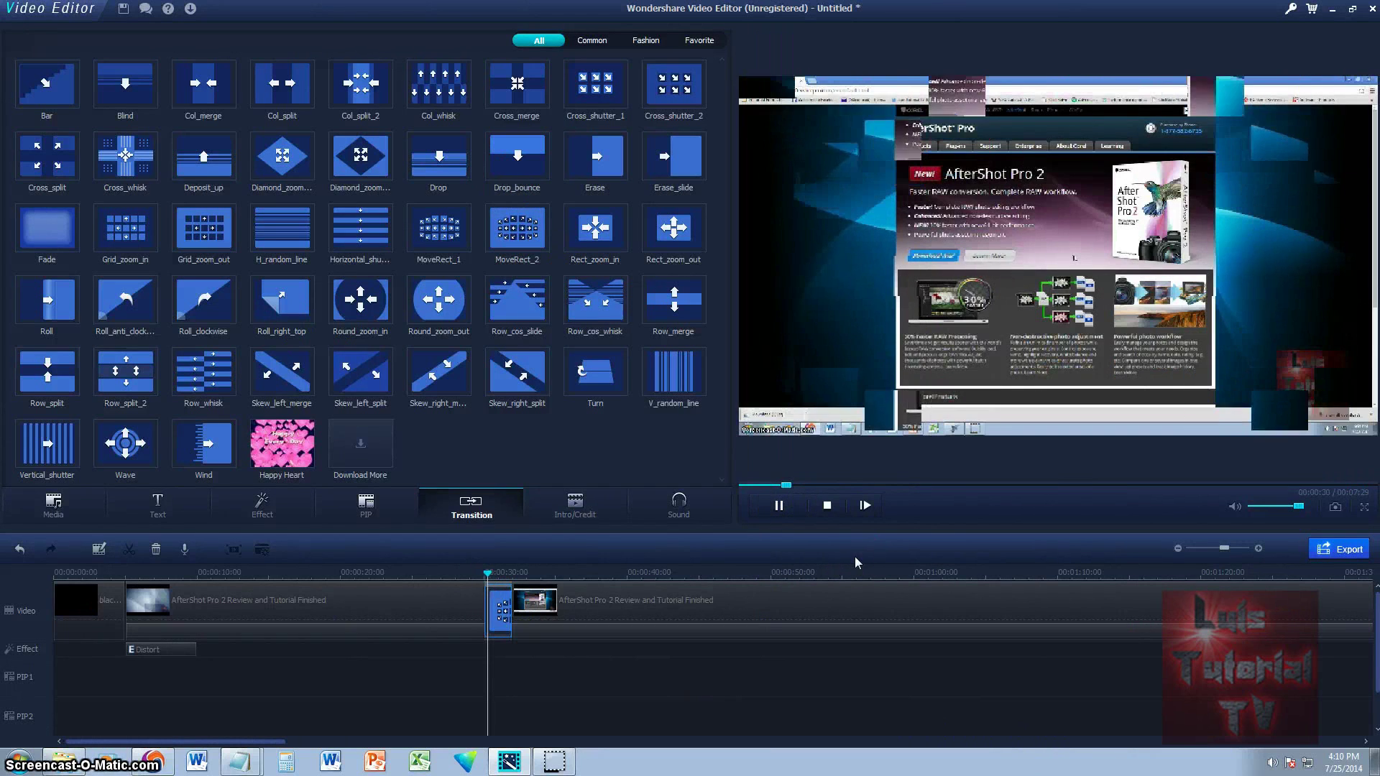
pyautogui.click(781, 505)
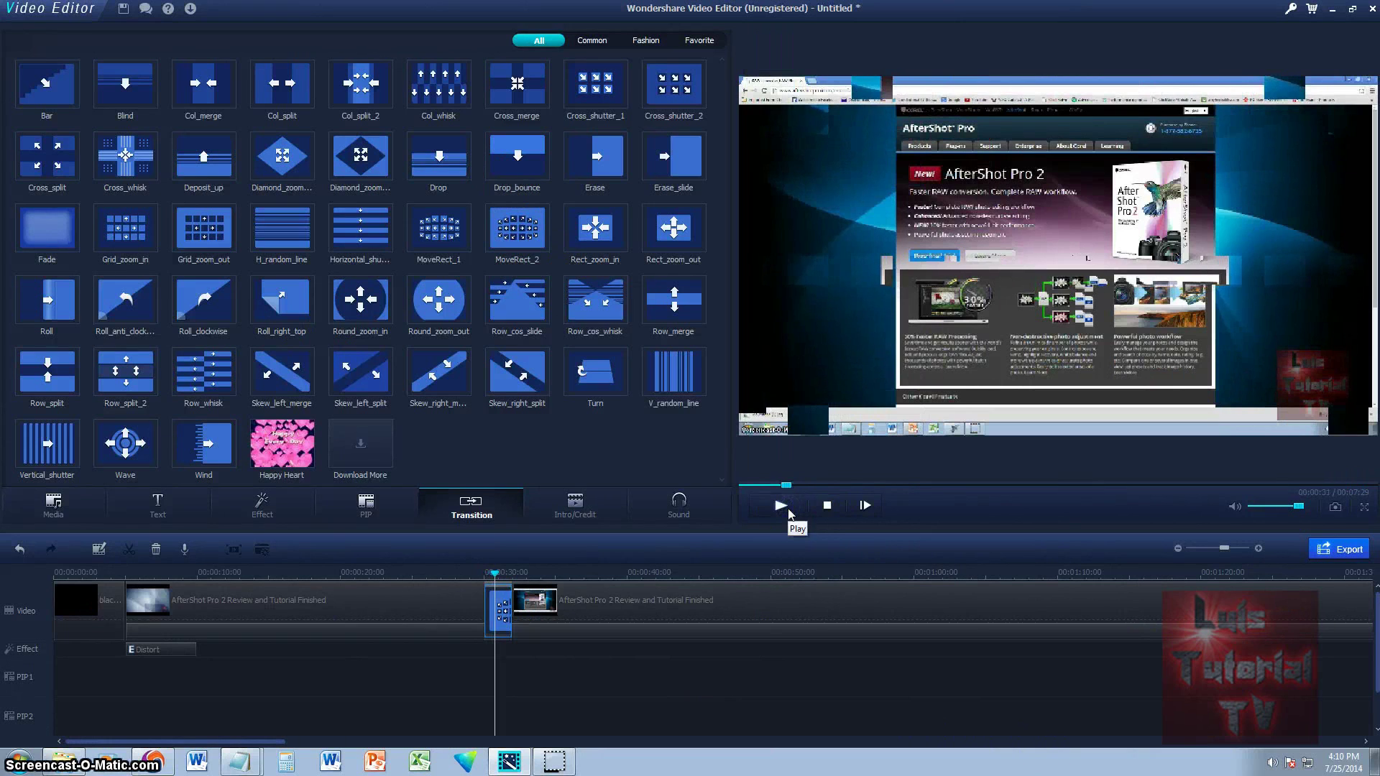
pyautogui.click(517, 639)
pyautogui.click(301, 454)
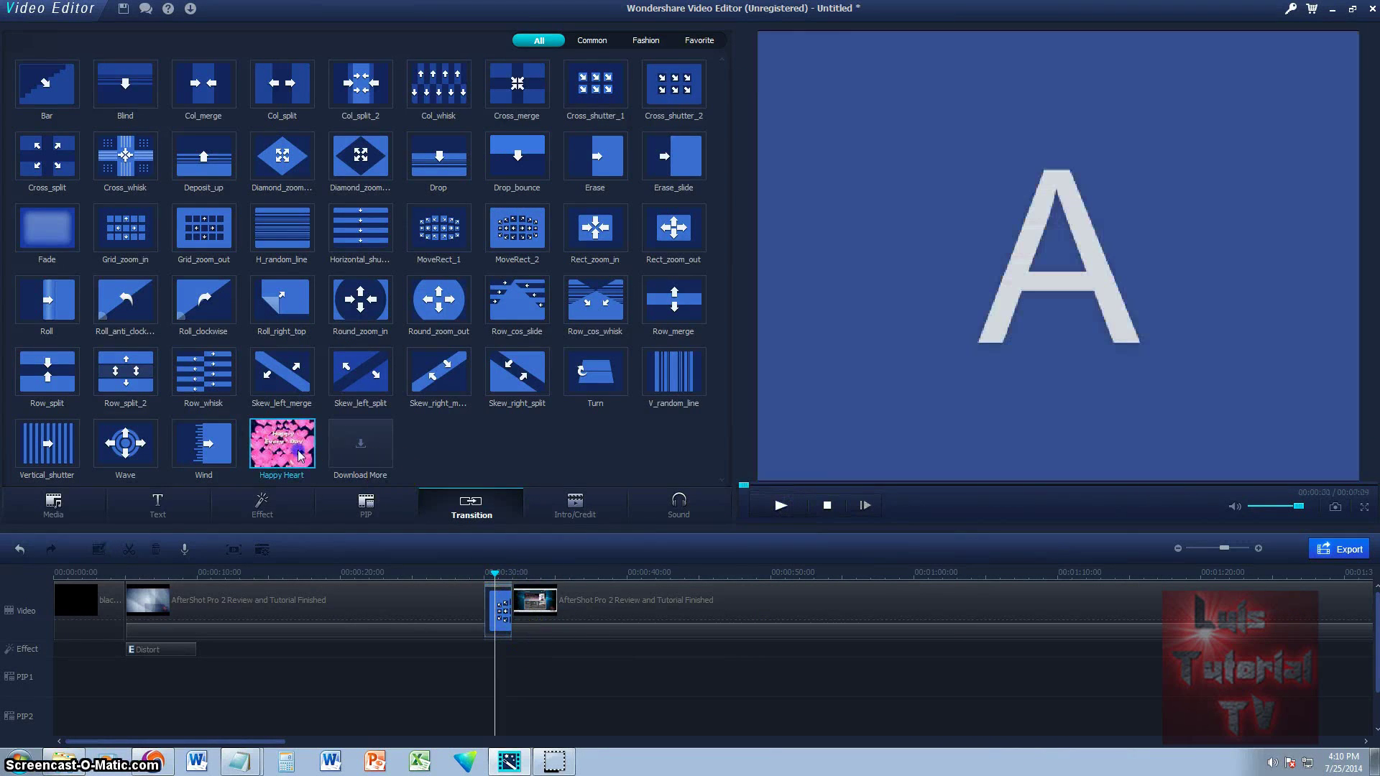
# Step: Apply the Happy Heart transition to the AfterShot Pro clip junction
pyautogui.click(505, 615)
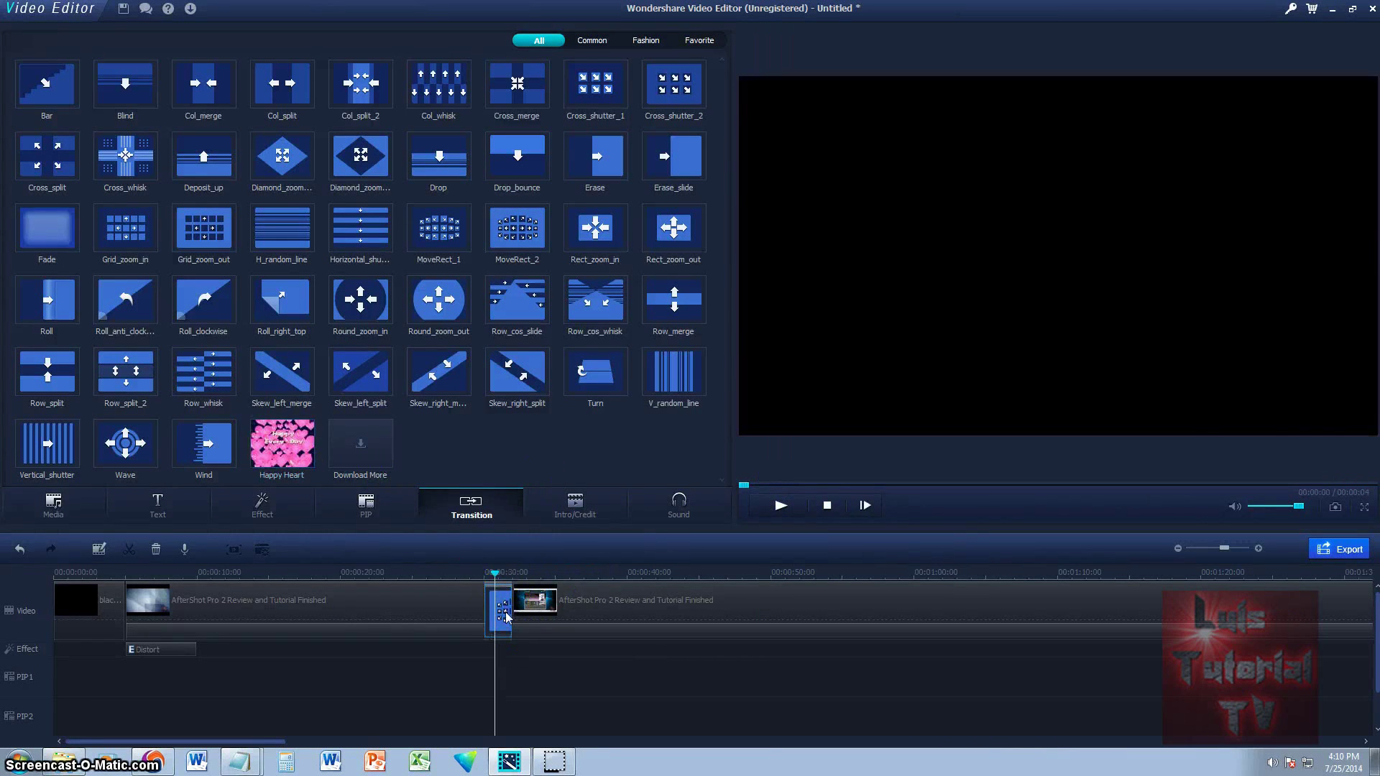
pyautogui.click(317, 455)
pyautogui.click(506, 611)
# Step: Play the preview from just before the junction through the Happy Heart transition, then pause
pyautogui.click(464, 571)
pyautogui.click(782, 506)
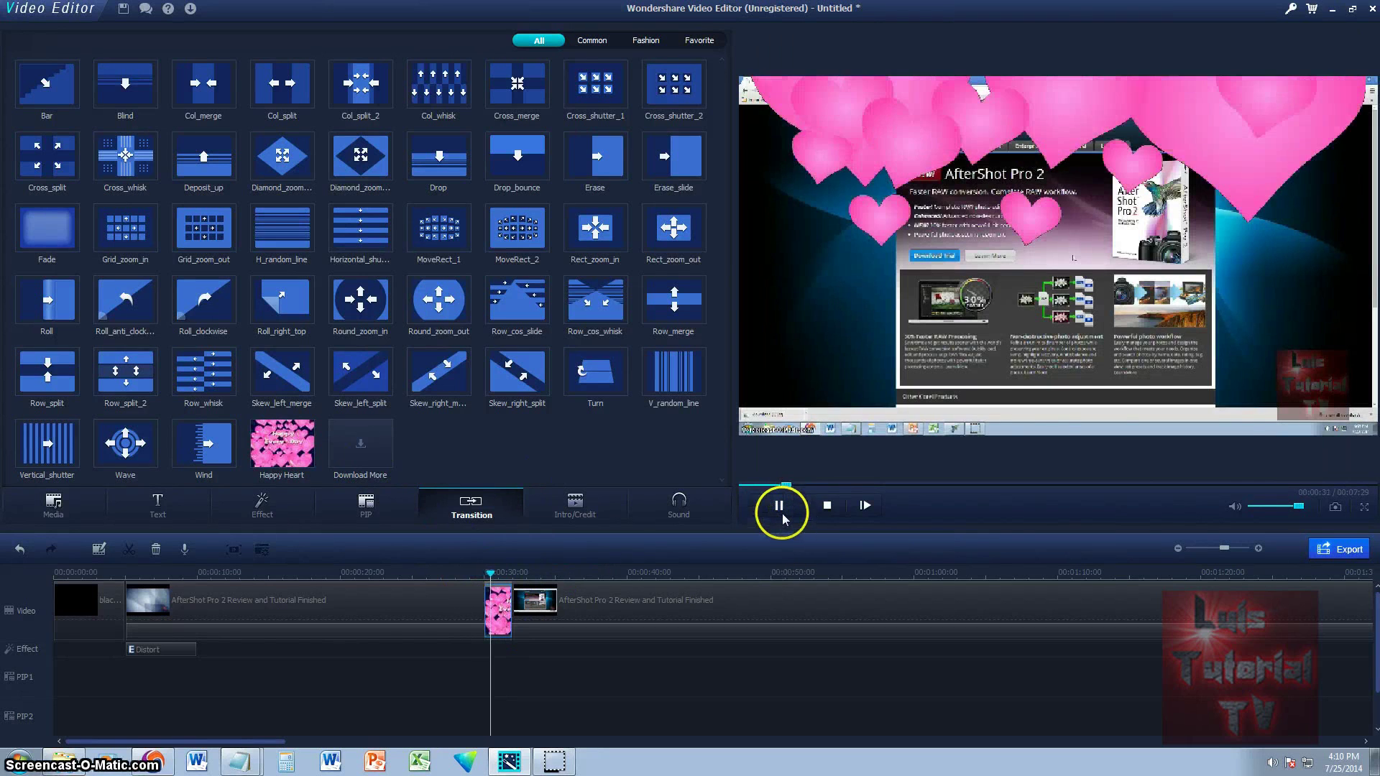
pyautogui.click(779, 505)
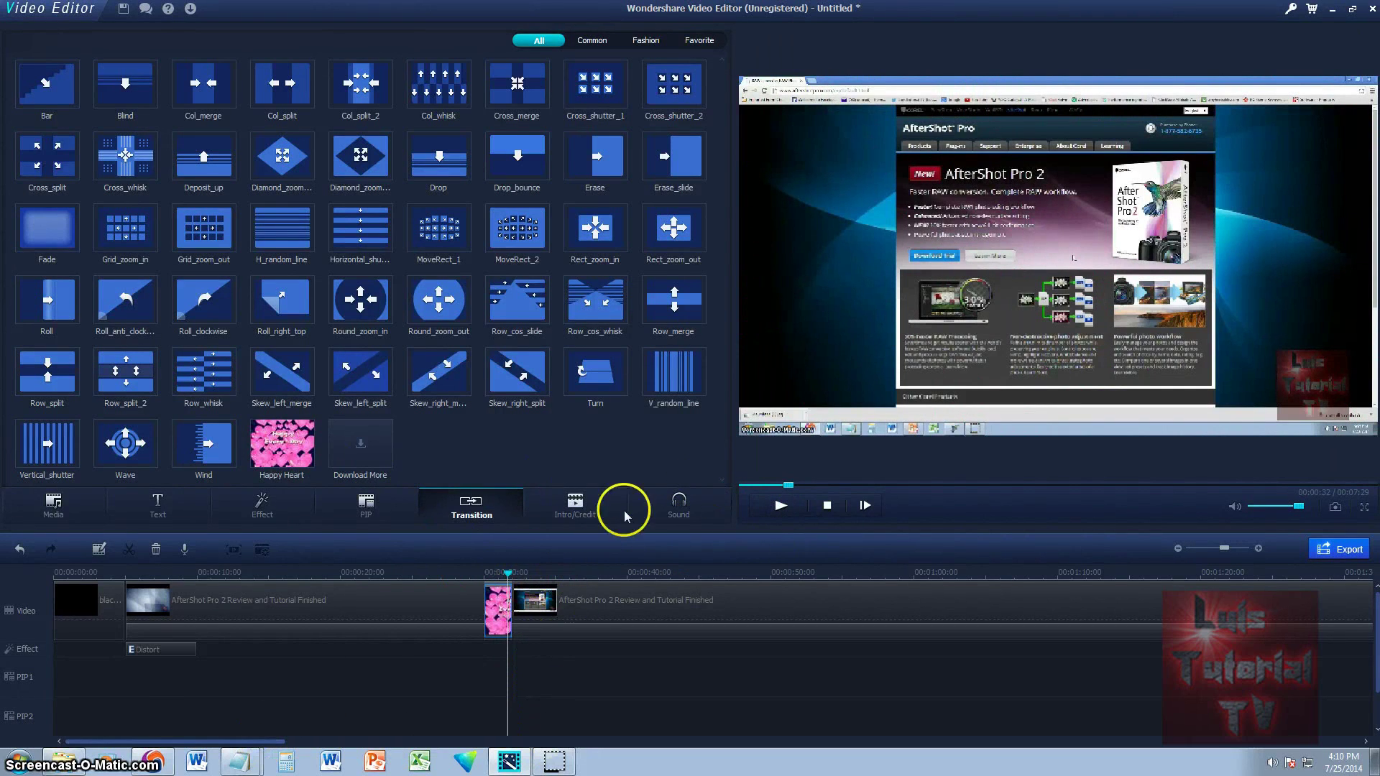
pyautogui.click(591, 504)
# Step: Scroll to the end of the project and delete the black clip from PIP1
pyautogui.moveTo(264, 744); pyautogui.dragTo(1143, 743)
pyautogui.moveTo(1157, 611); pyautogui.dragTo(436, 679)
pyautogui.click(440, 612)
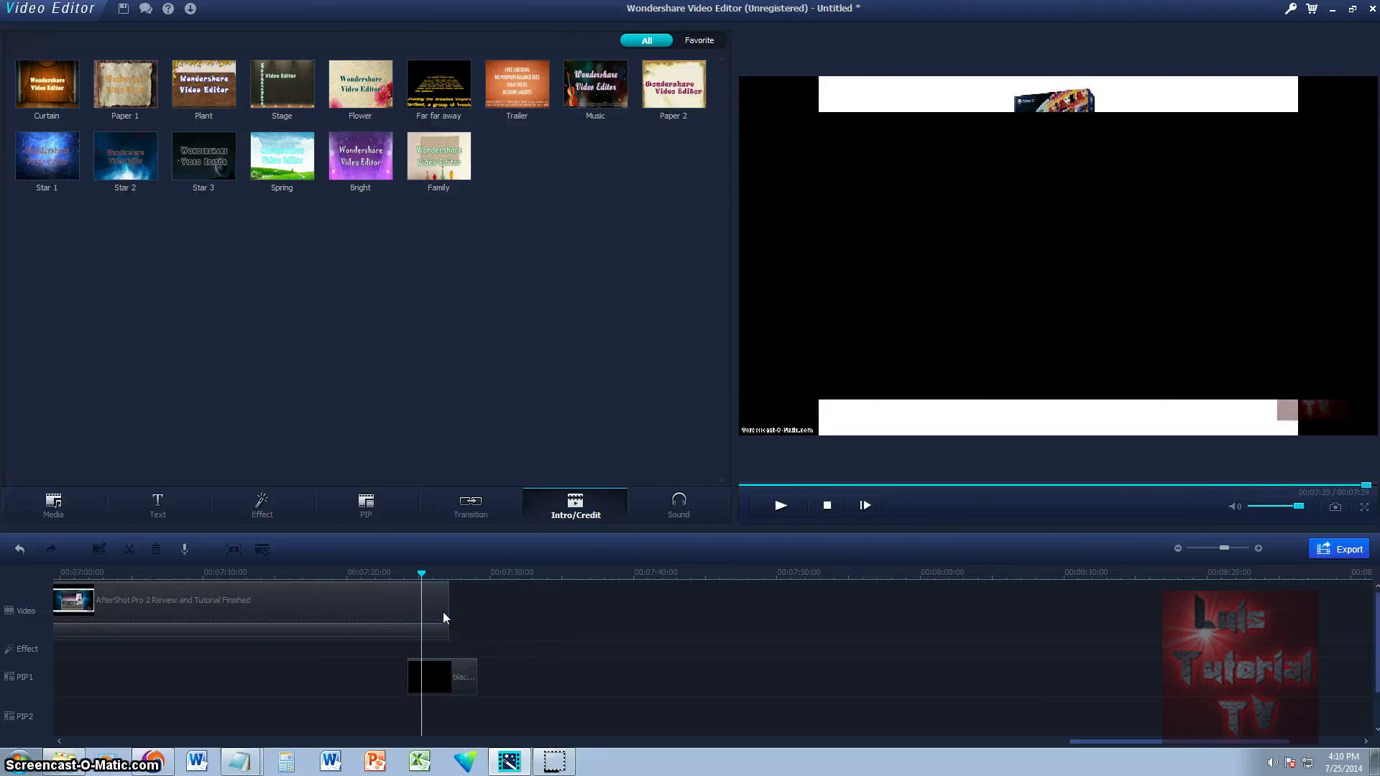
pyautogui.press('Delete')
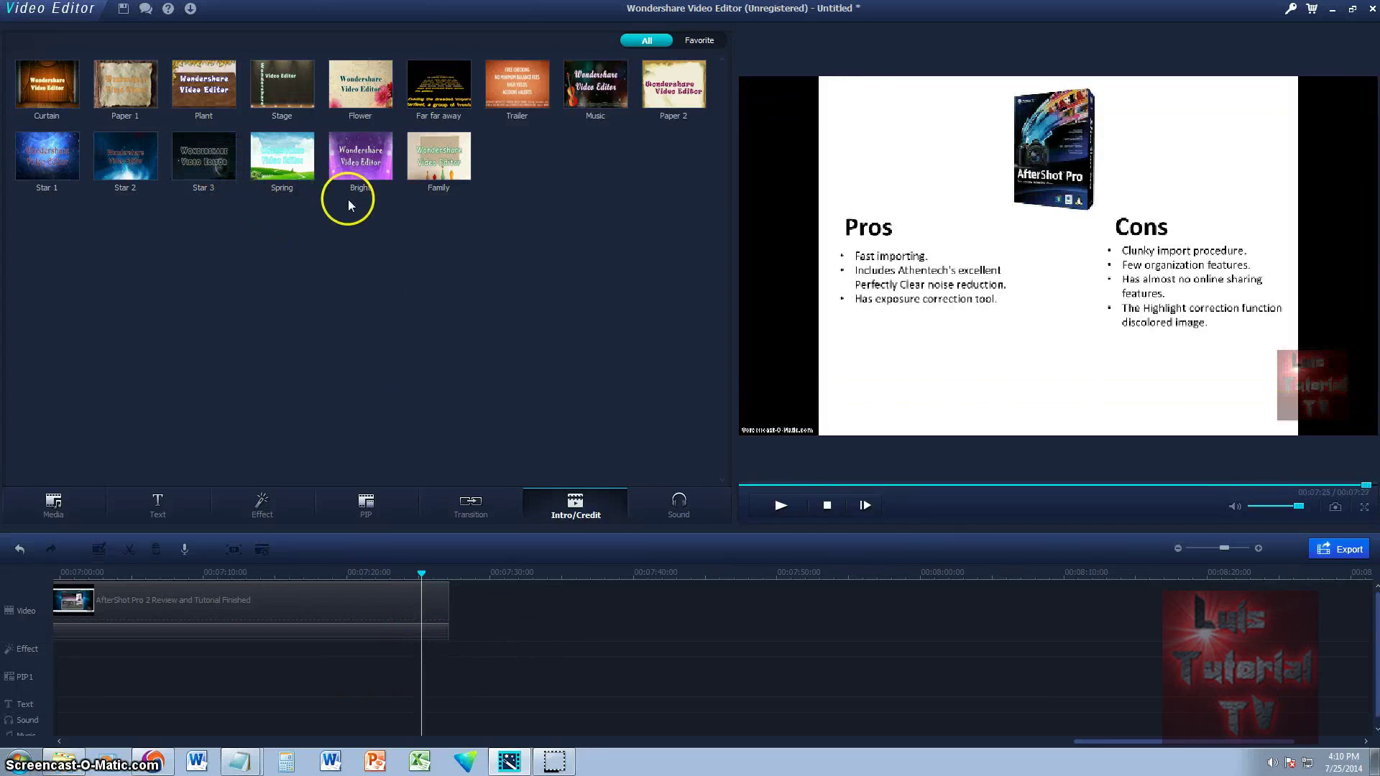
# Step: Add the Far far away credit template after the last video clip
pyautogui.click(436, 97)
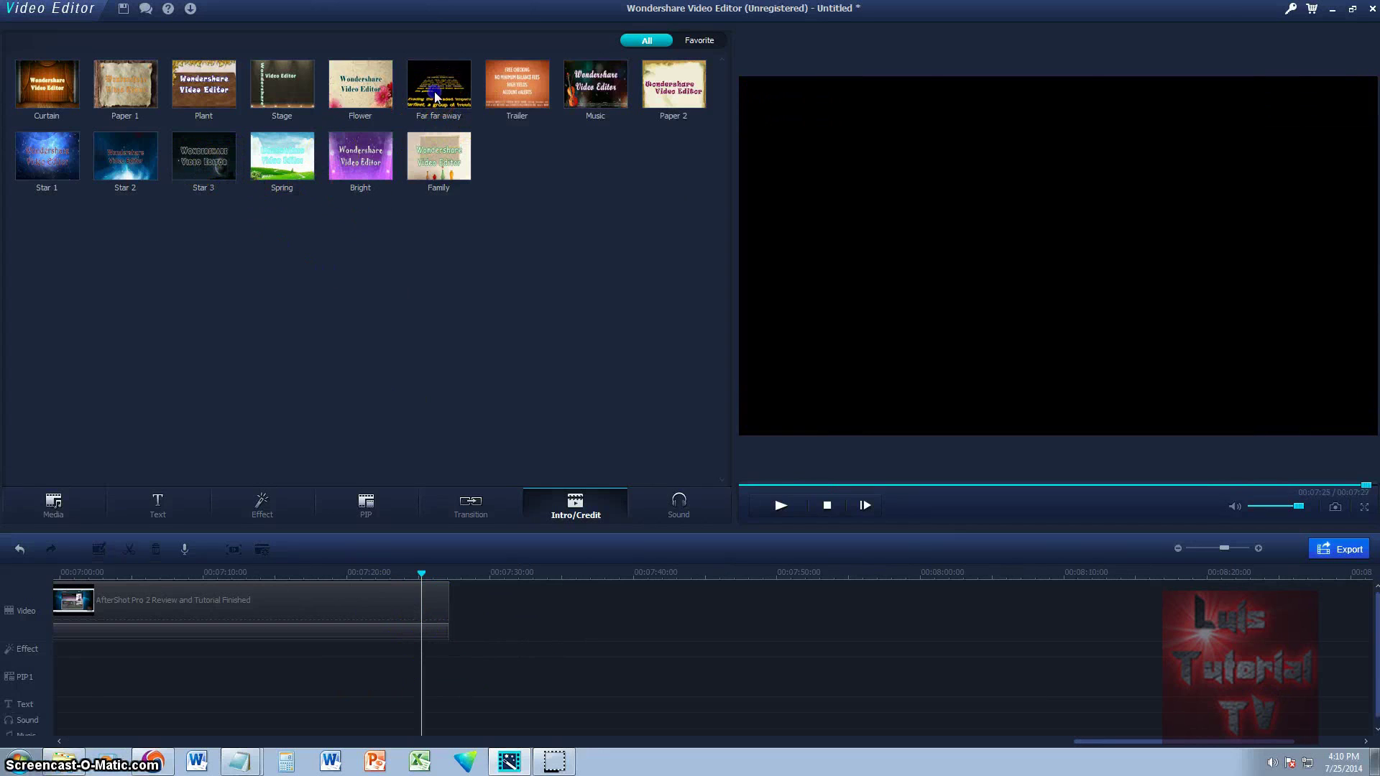
pyautogui.click(440, 89)
pyautogui.moveTo(466, 621); pyautogui.dragTo(484, 585)
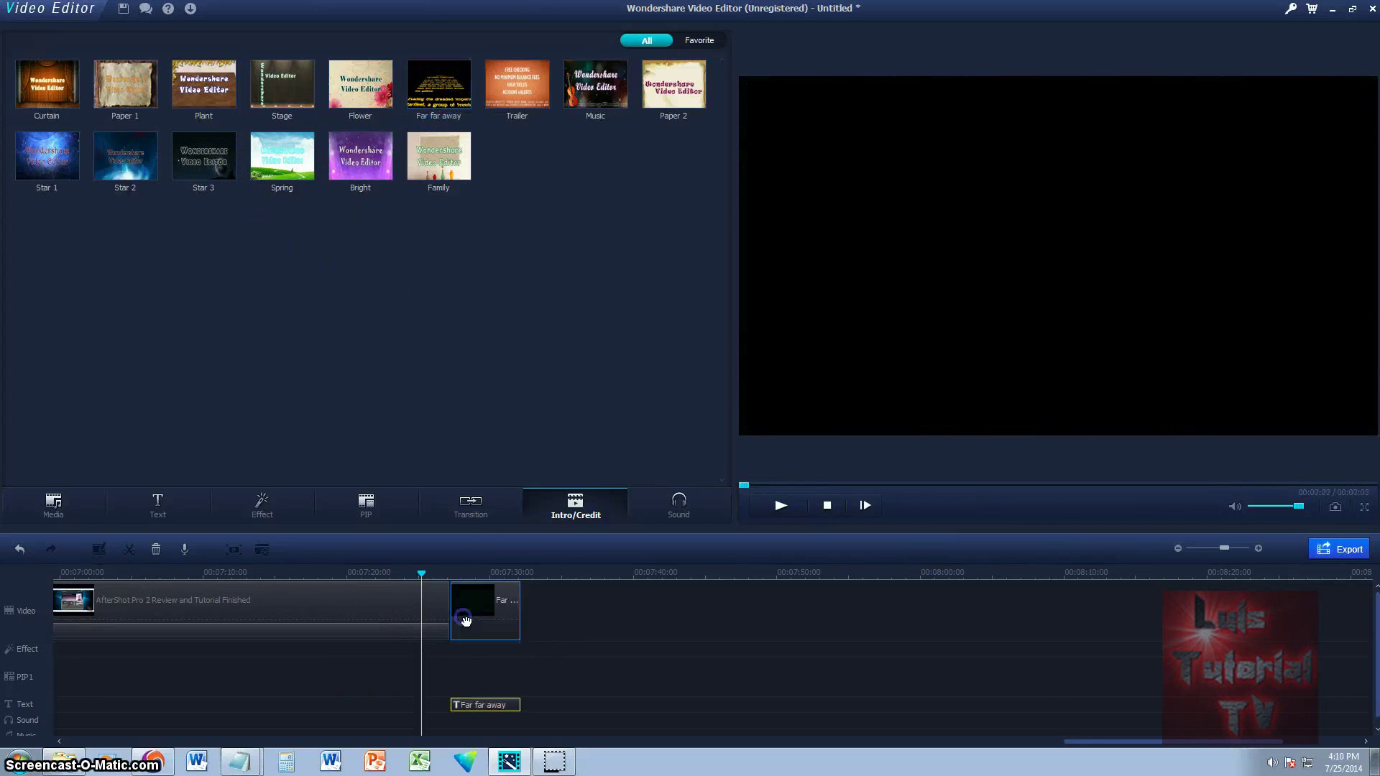
# Step: Open the credits text and delete all the Latin crawl text
pyautogui.doubleClick(496, 707)
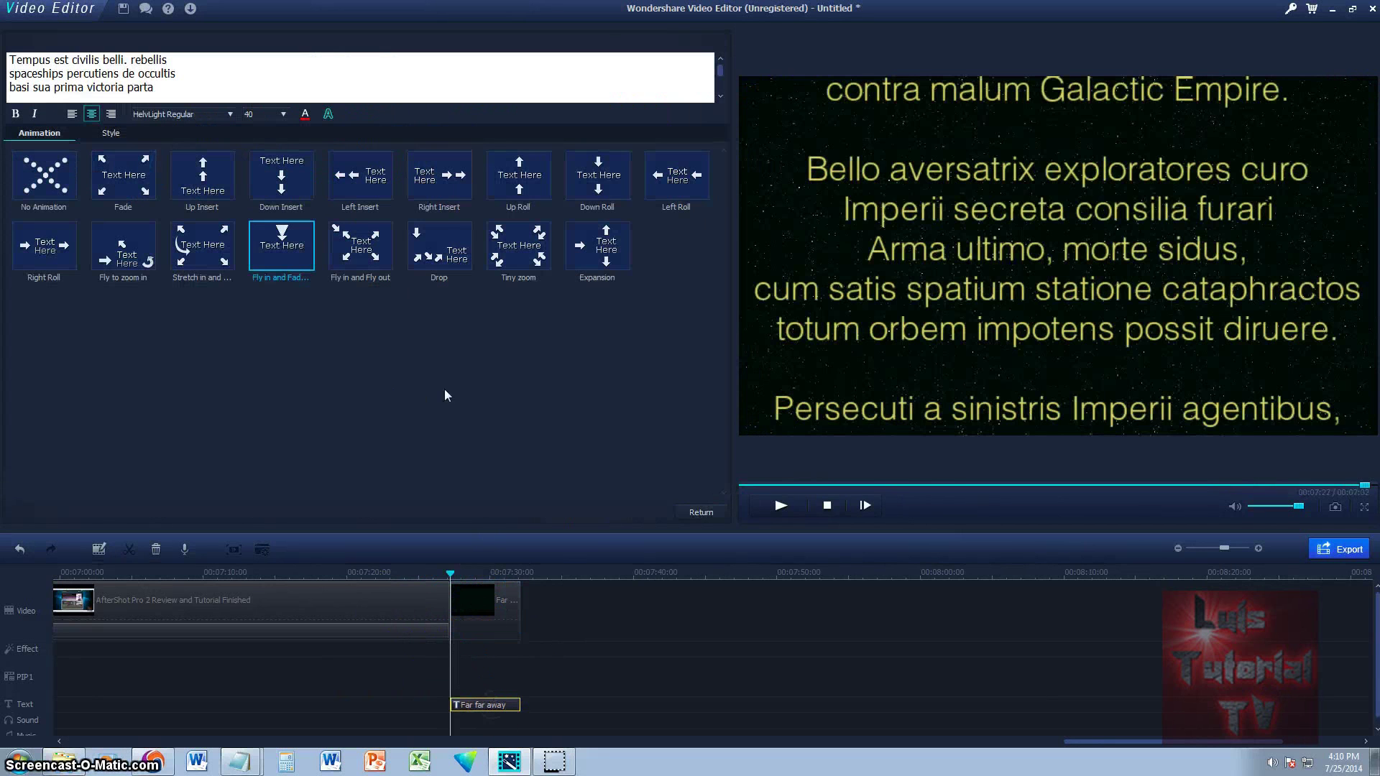
pyautogui.moveTo(180, 86); pyautogui.dragTo(9, 59)
pyautogui.press('Delete')
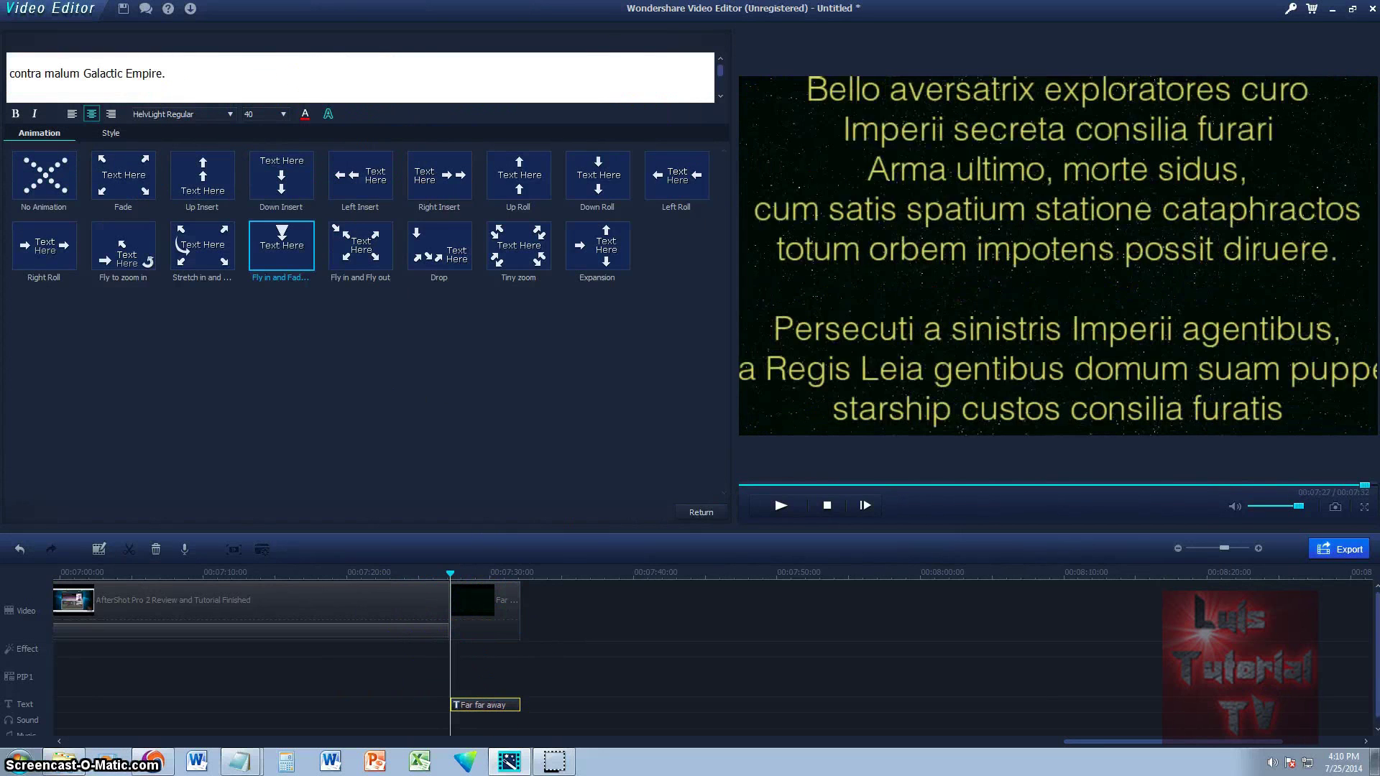
pyautogui.keyDown('shift'); pyautogui.click(177, 78); pyautogui.keyUp('shift')
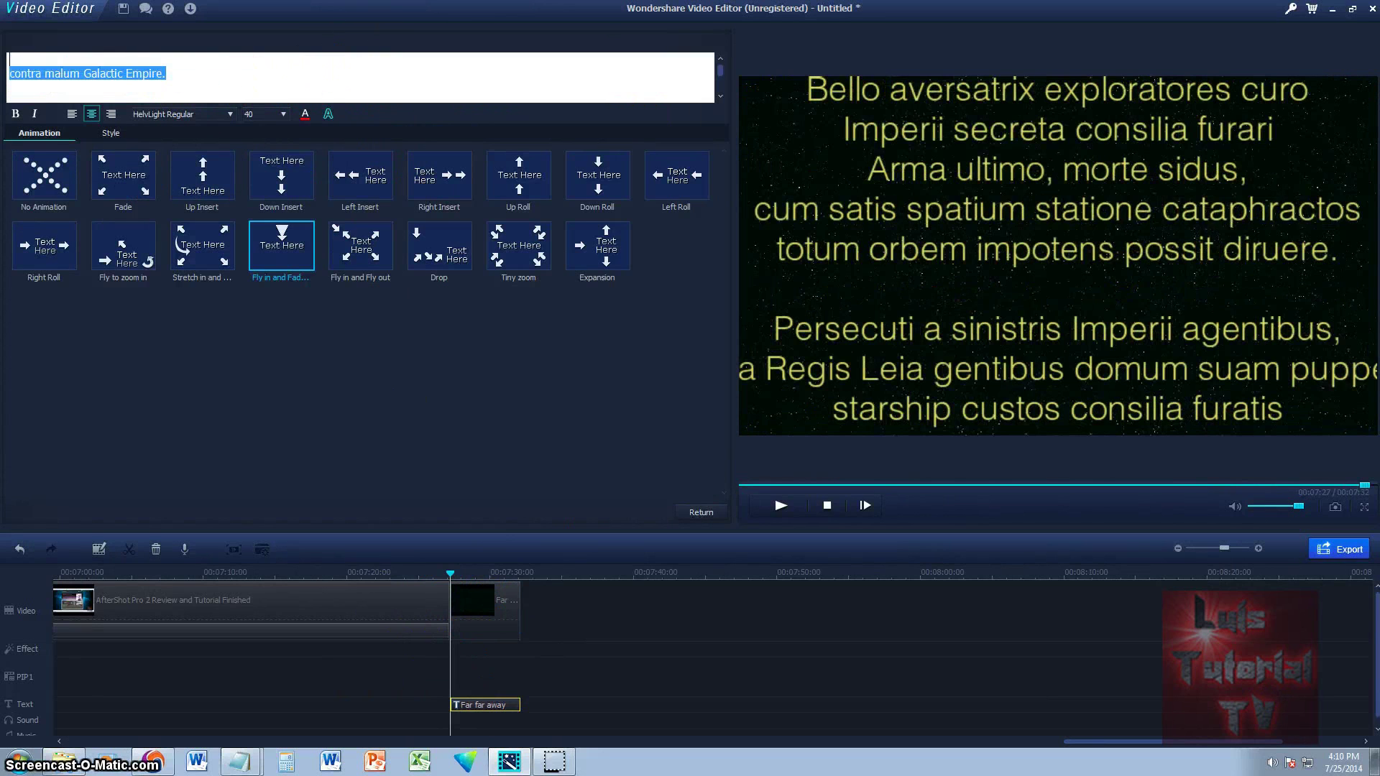
pyautogui.press('Delete')
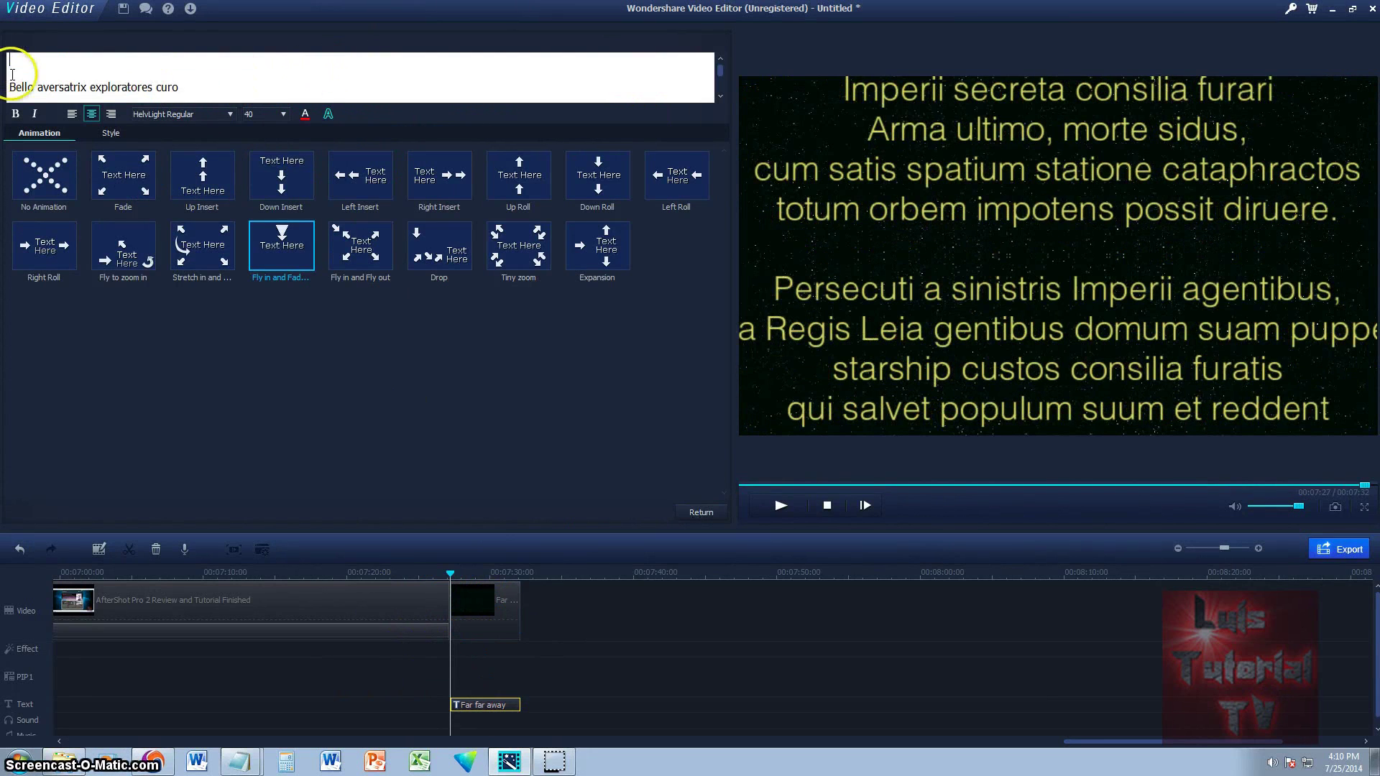
pyautogui.moveTo(15, 68); pyautogui.dragTo(240, 178)
pyautogui.press('Delete')
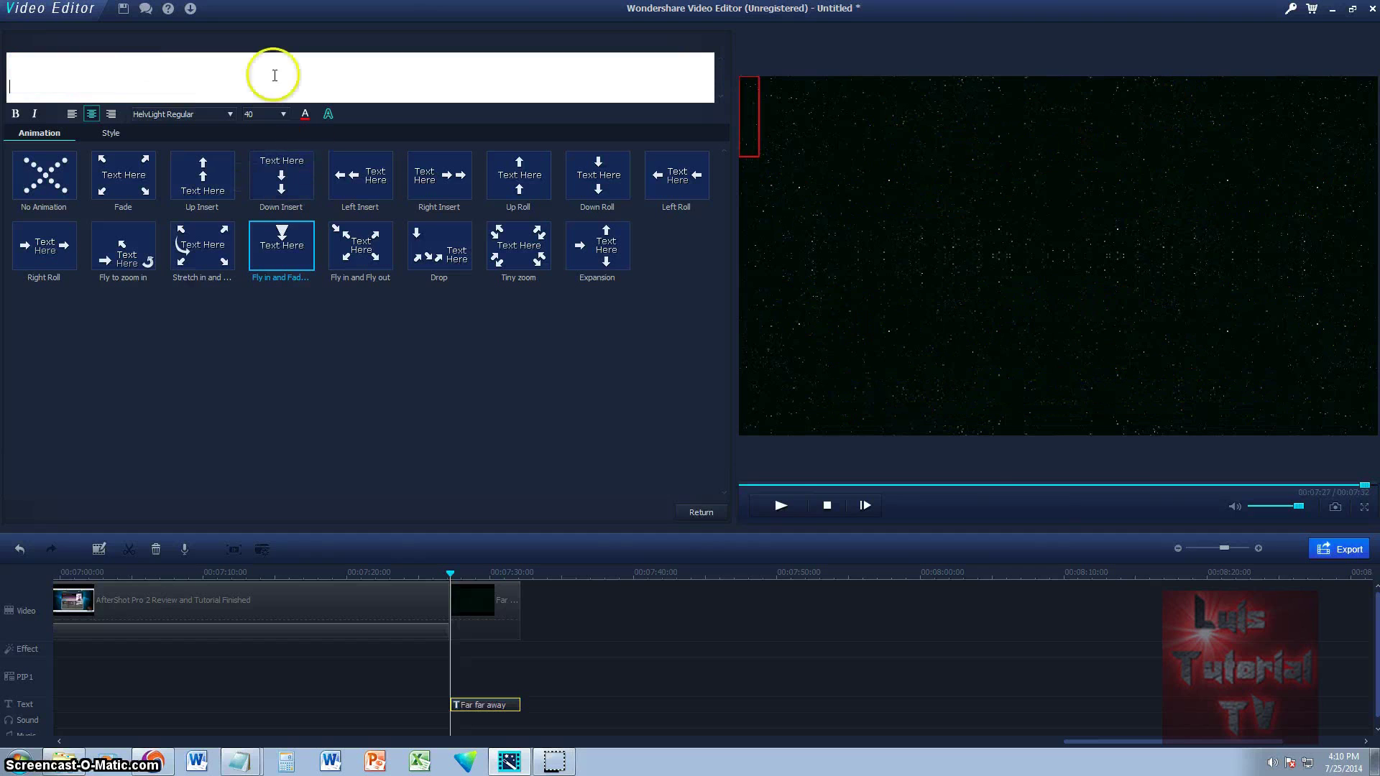
# Step: Enter the two-line title 'Thank You For Watching Wondershare Video Editor Tutorial' and close the editor
pyautogui.write('Thank You For Watching Wondersha')
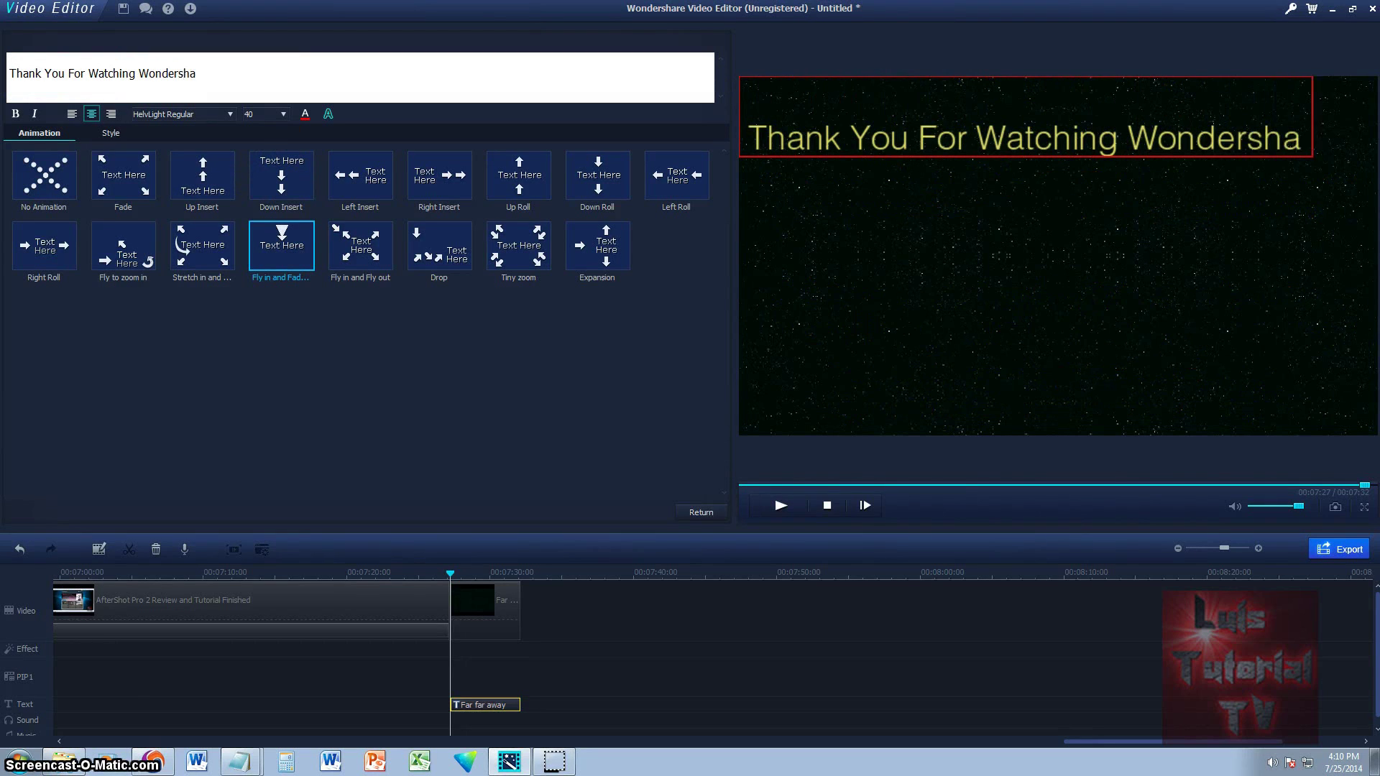
pyautogui.write('re Video Edirting')
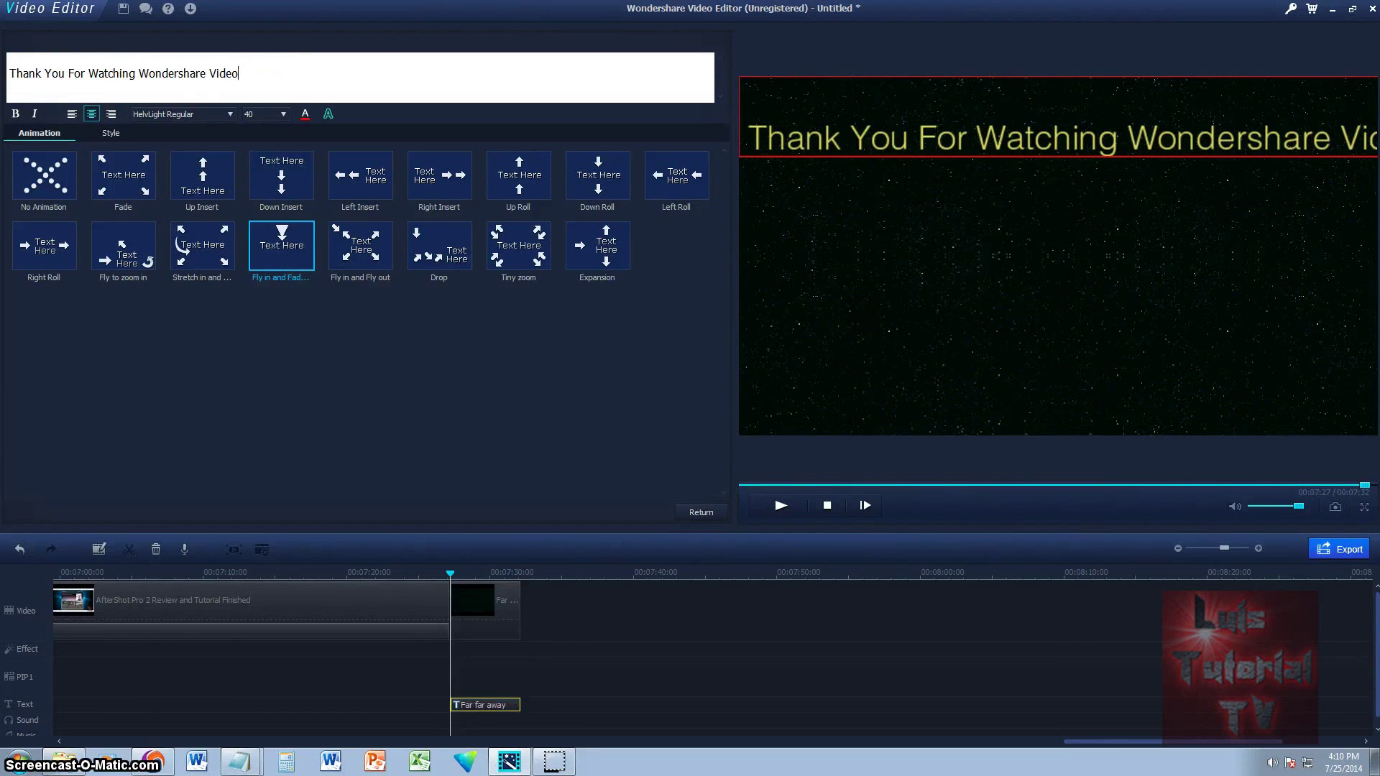
pyautogui.press('BackSpace')
pyautogui.press('Return')
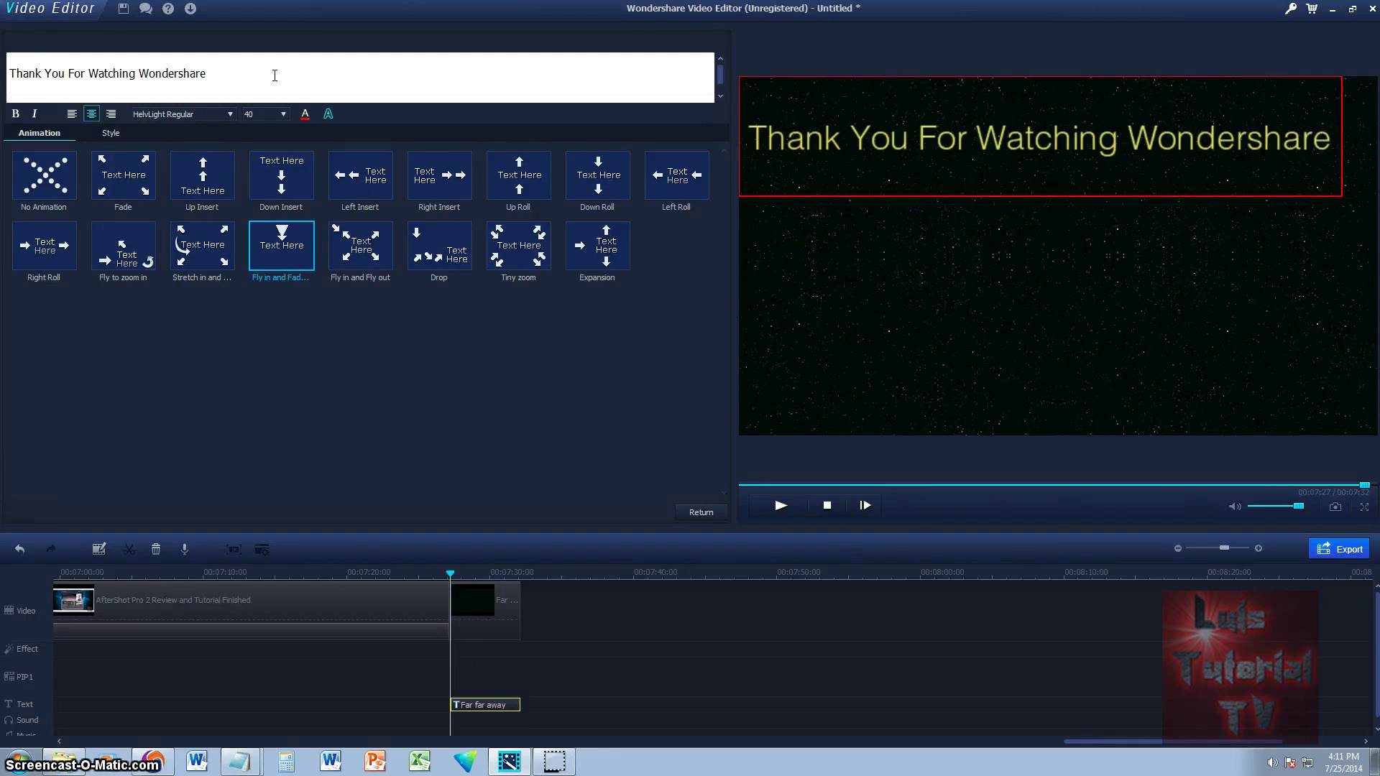
pyautogui.write('Video Edito')
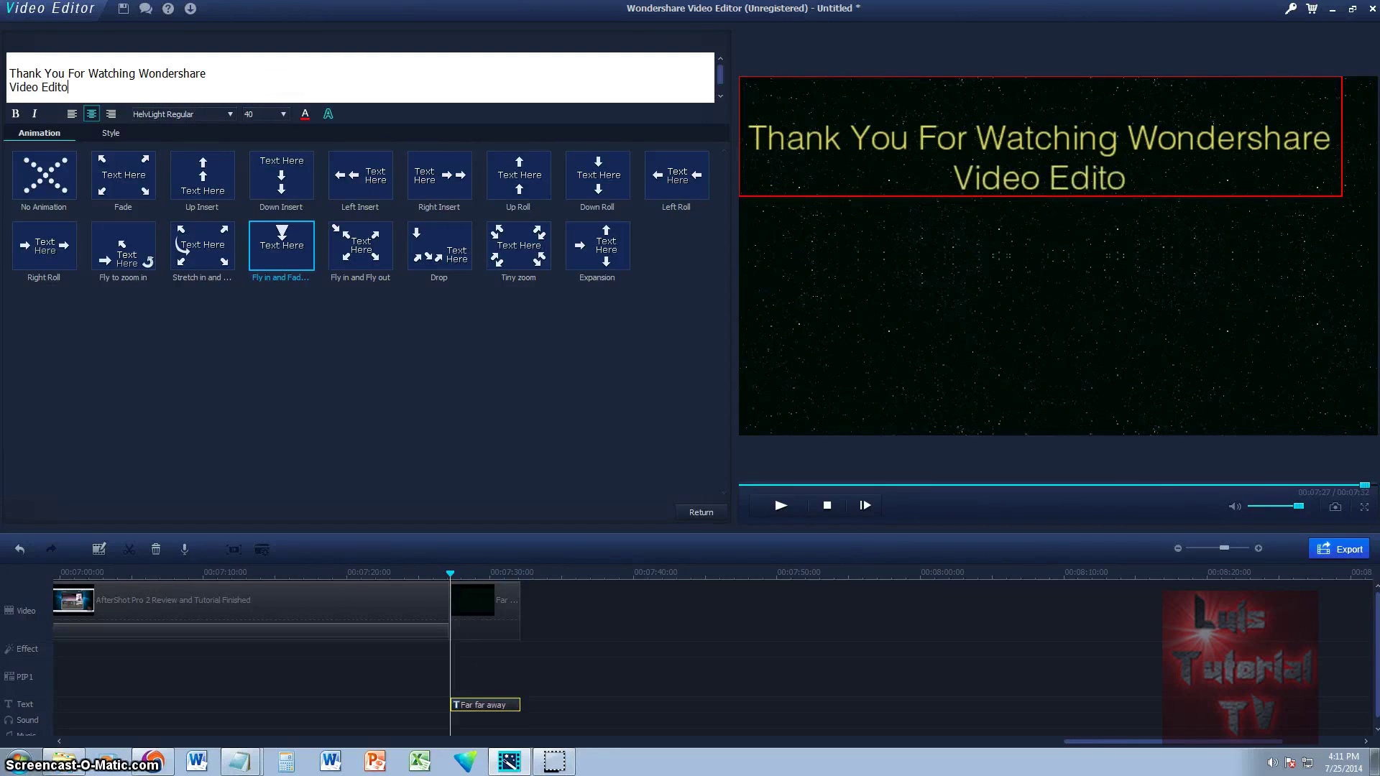
pyautogui.write('r Tutorial')
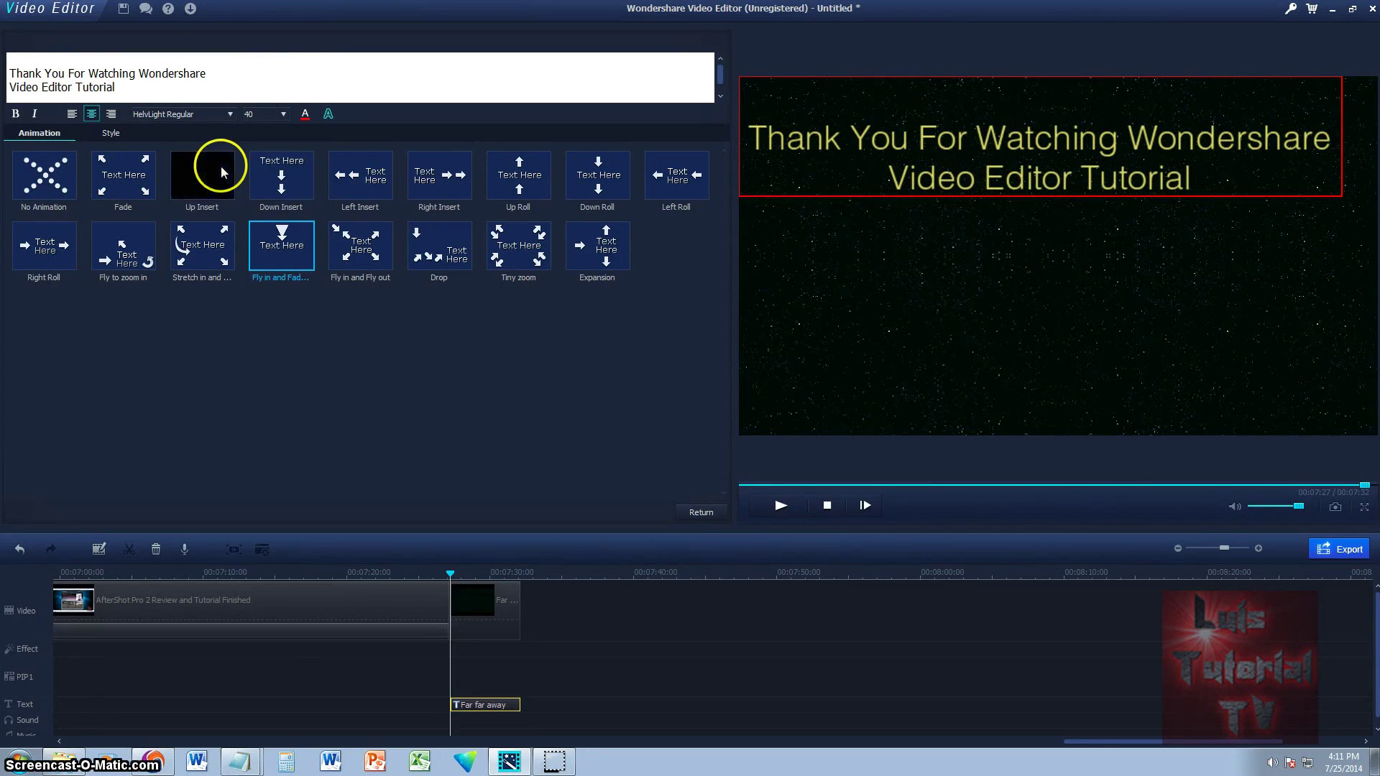
pyautogui.click(697, 512)
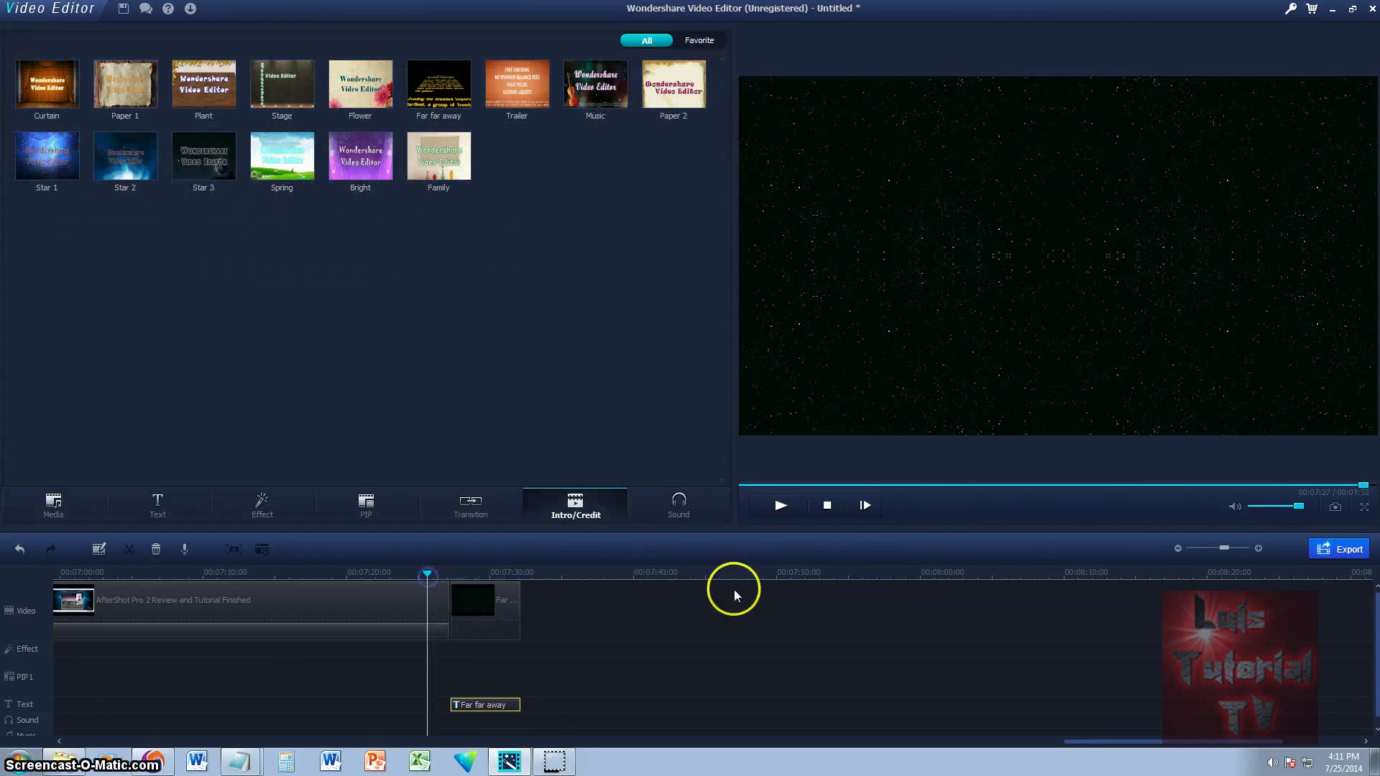
# Step: Play the project preview and scroll the timeline to the end
pyautogui.click(787, 507)
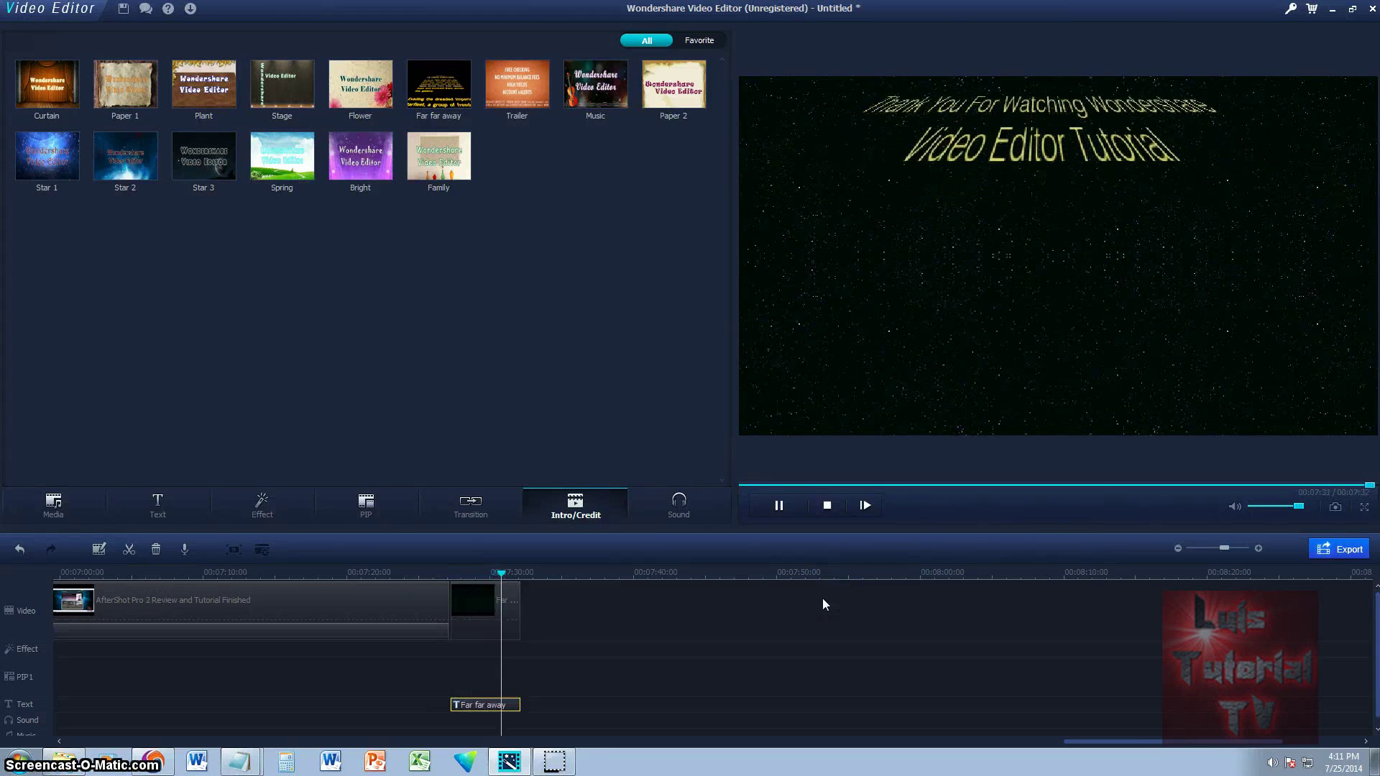
pyautogui.click(823, 592)
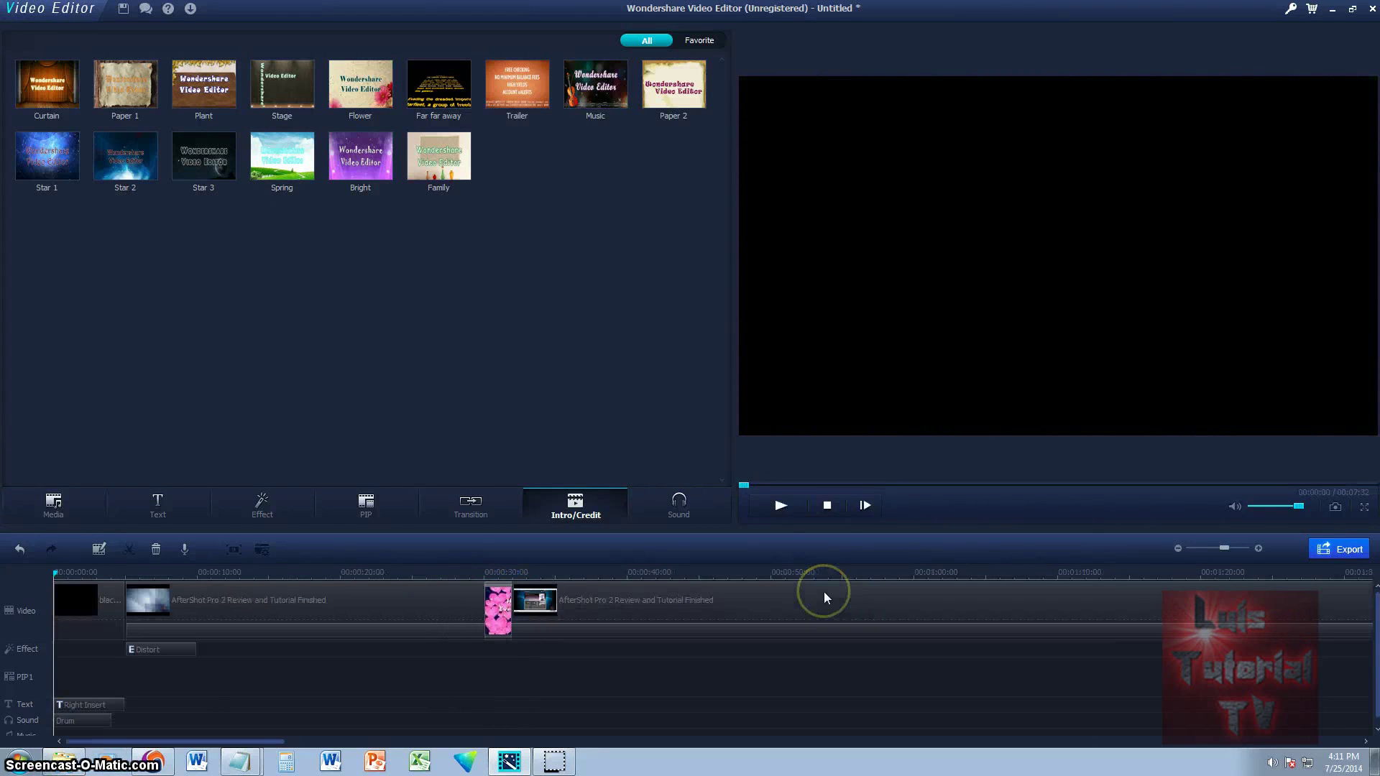
pyautogui.moveTo(246, 741); pyautogui.dragTo(1236, 722)
# Step: Play the starfield credits from their start, then bring up the export settings
pyautogui.click(425, 568)
pyautogui.click(797, 505)
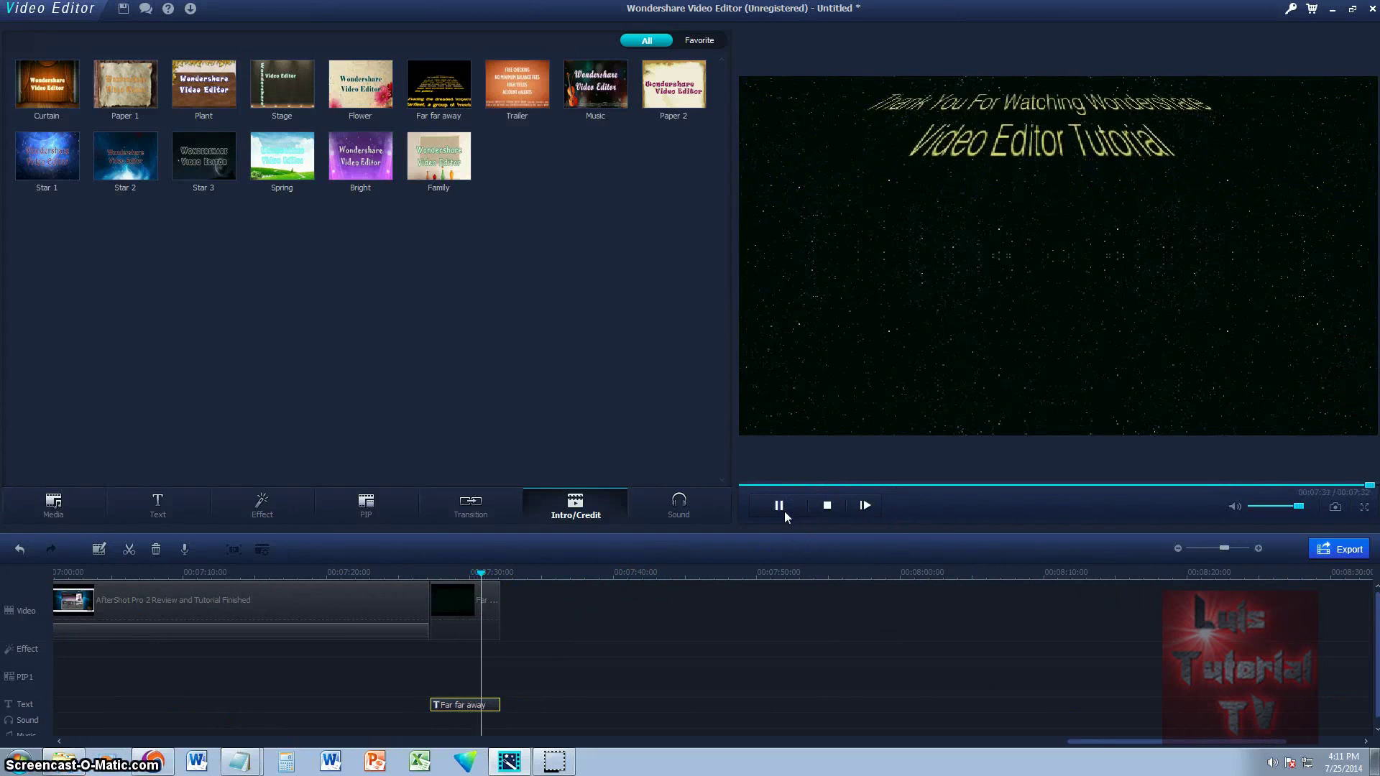
pyautogui.click(739, 581)
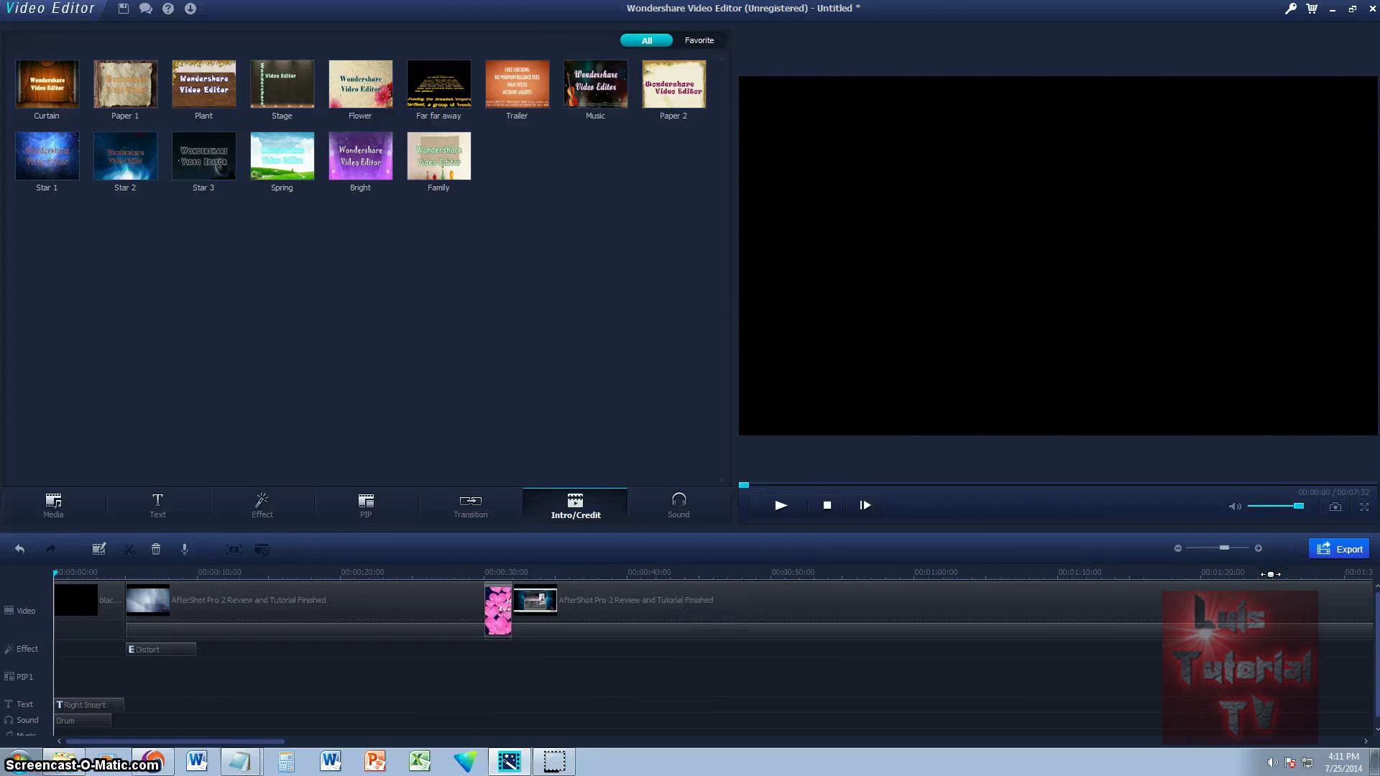
pyautogui.click(1335, 551)
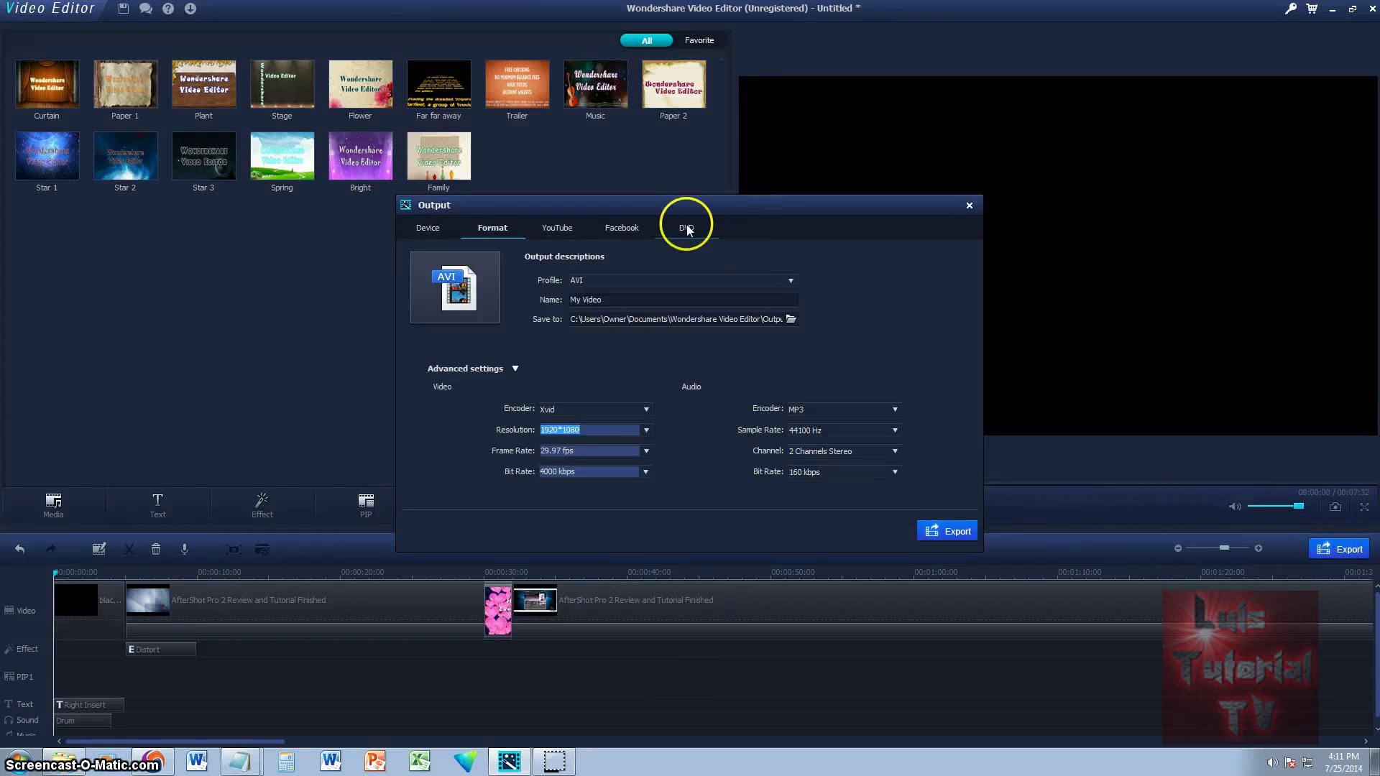
# Step: Browse the Device presets in the Output dialog, then switch to file Format export
pyautogui.moveTo(671, 211); pyautogui.dragTo(638, 200)
pyautogui.click(383, 219)
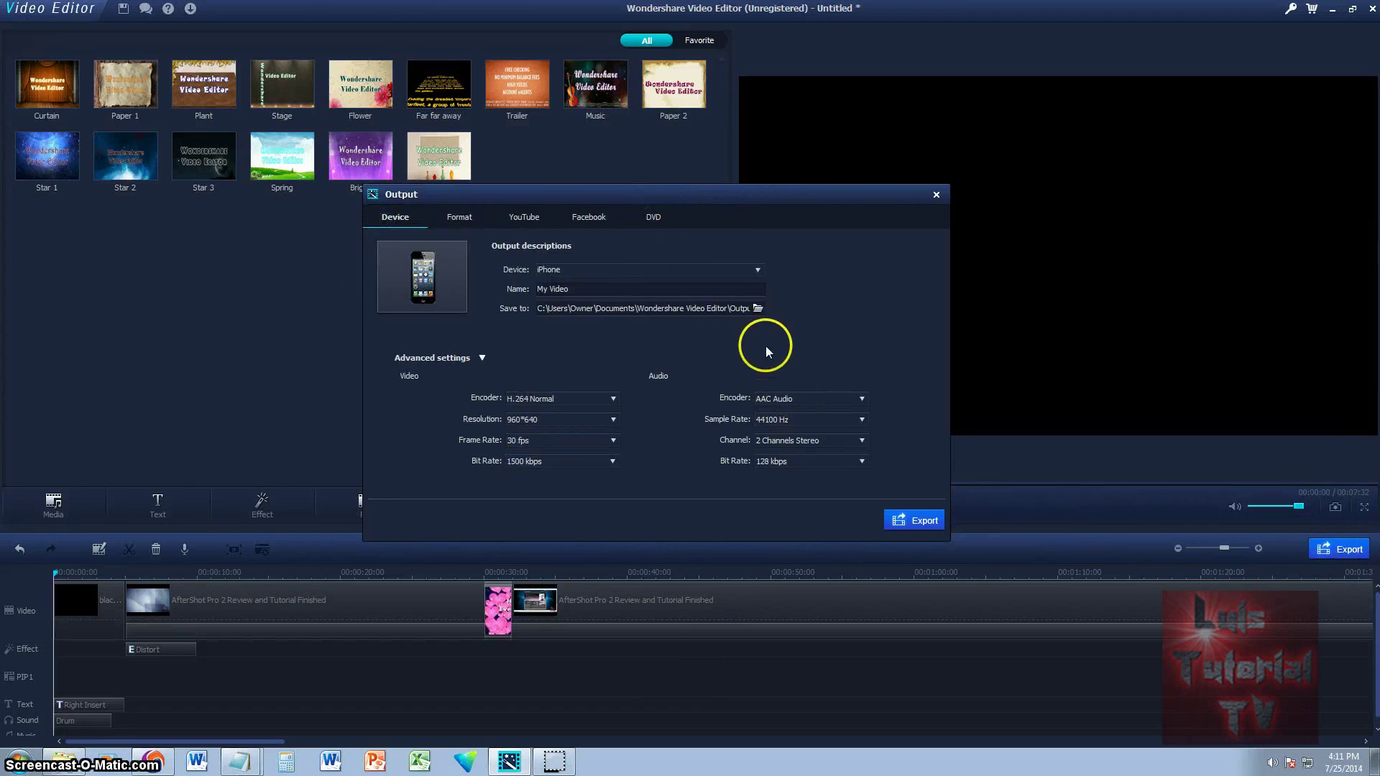
pyautogui.click(760, 269)
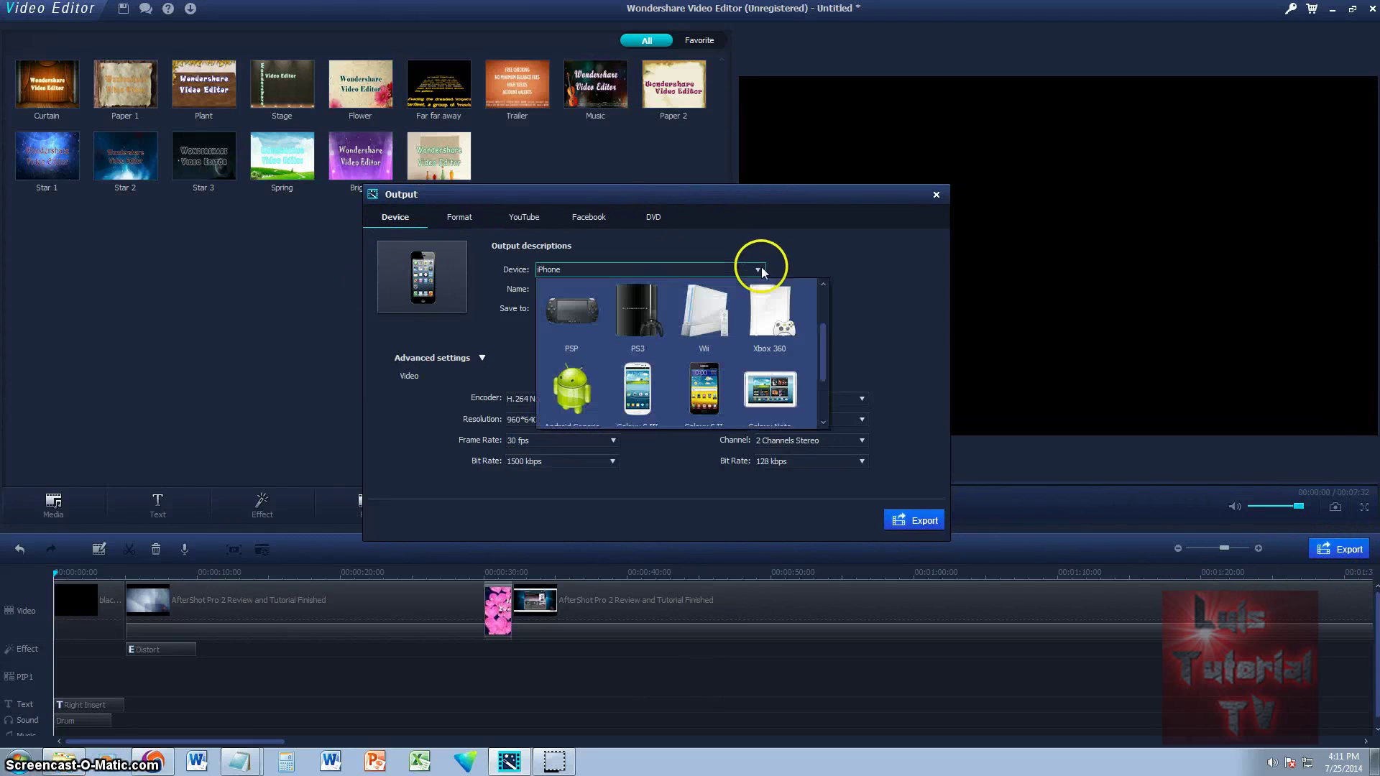
pyautogui.scroll(3, 826, 299)
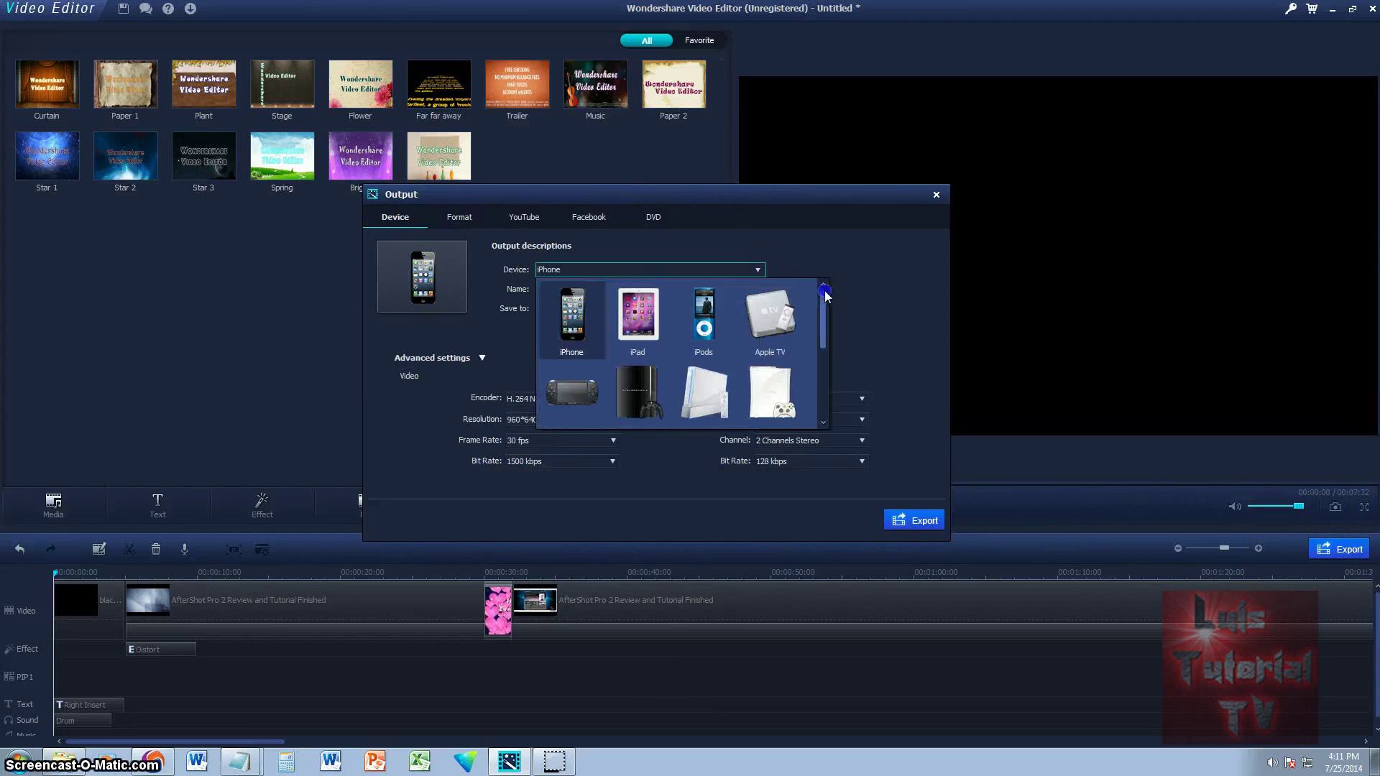
pyautogui.click(824, 298)
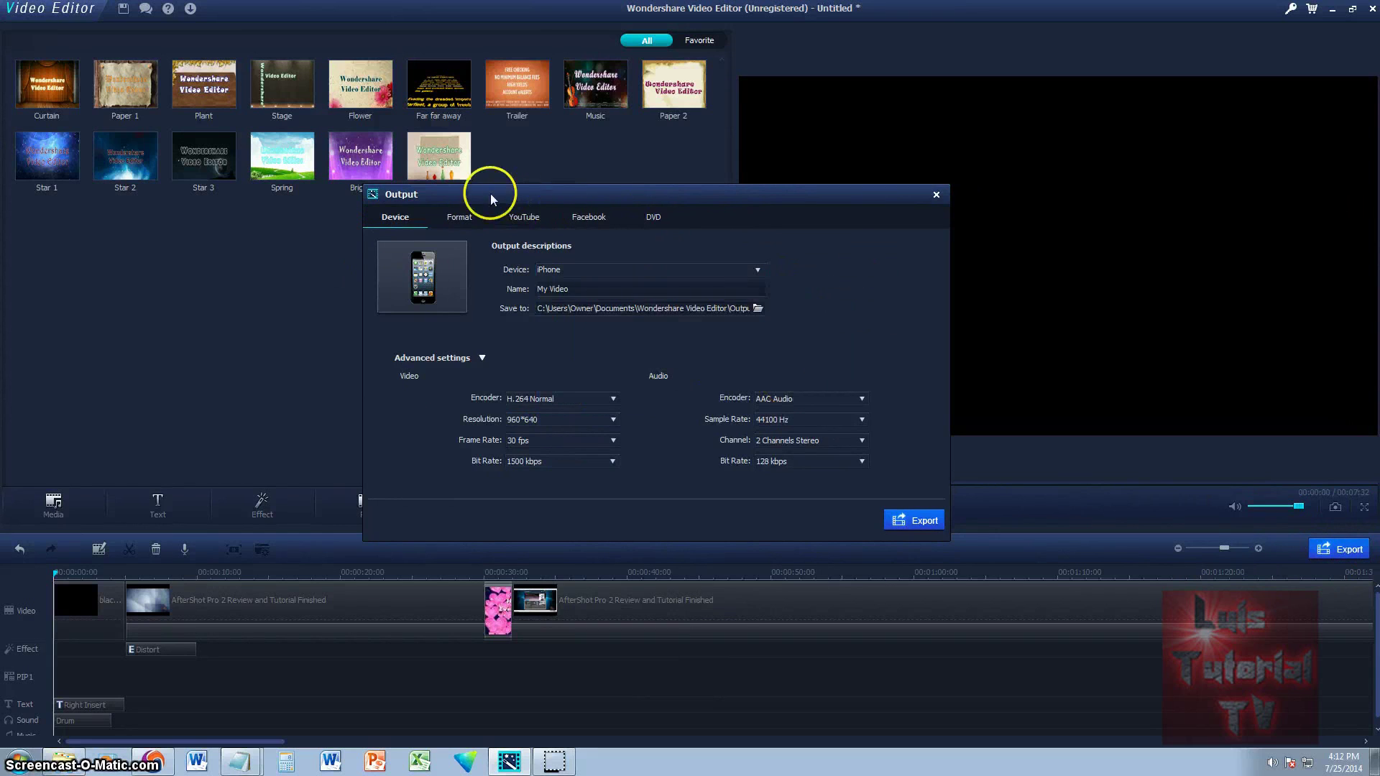
pyautogui.click(462, 217)
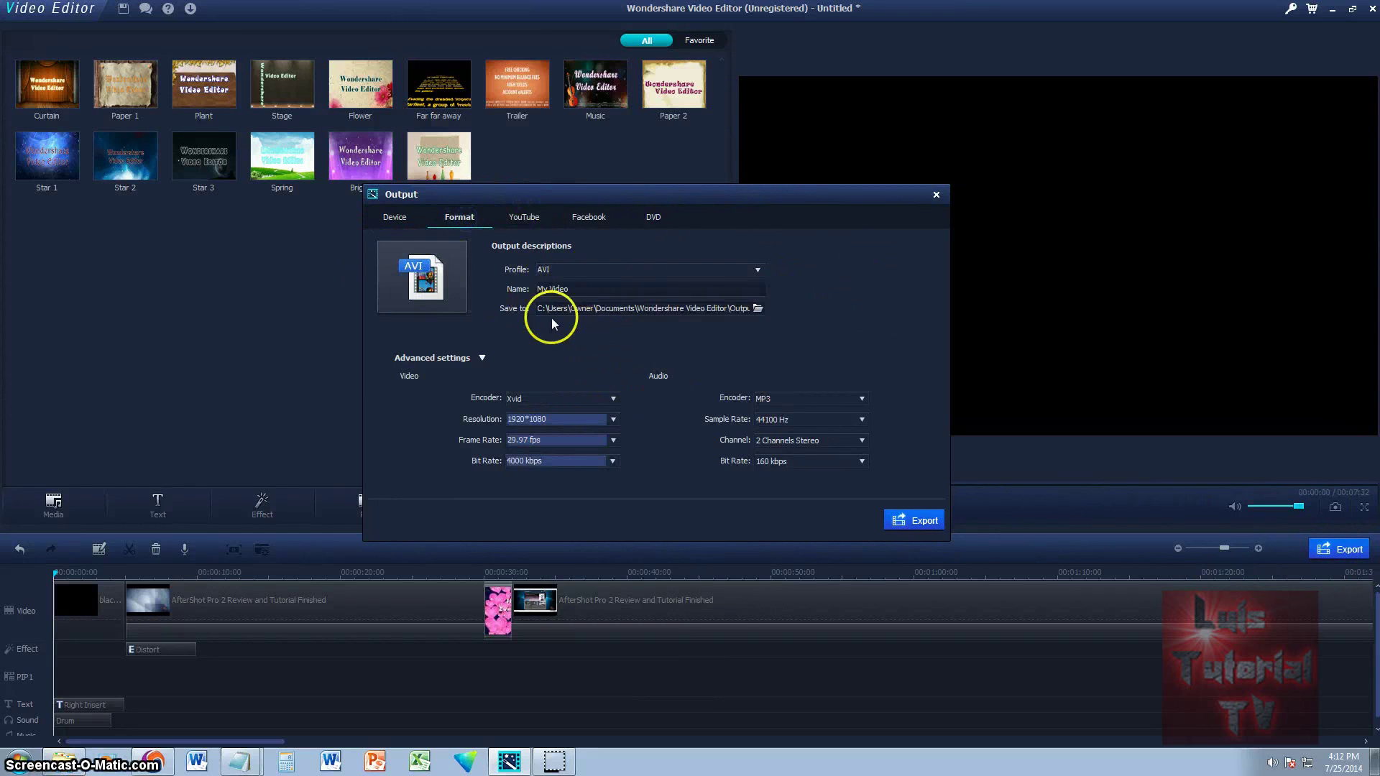
# Step: Choose AVI from the output format list after browsing the available formats
pyautogui.click(651, 271)
pyautogui.click(758, 266)
pyautogui.click(586, 272)
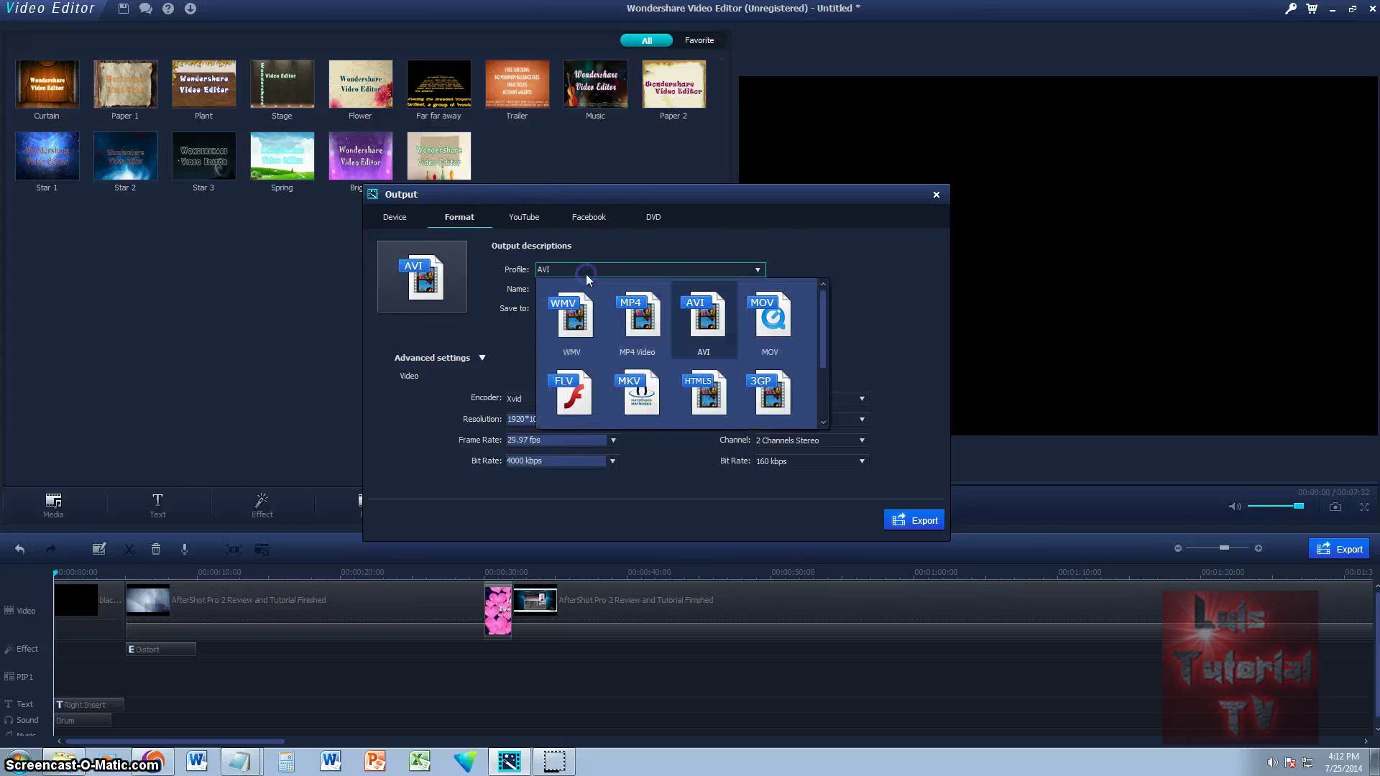
pyautogui.click(701, 325)
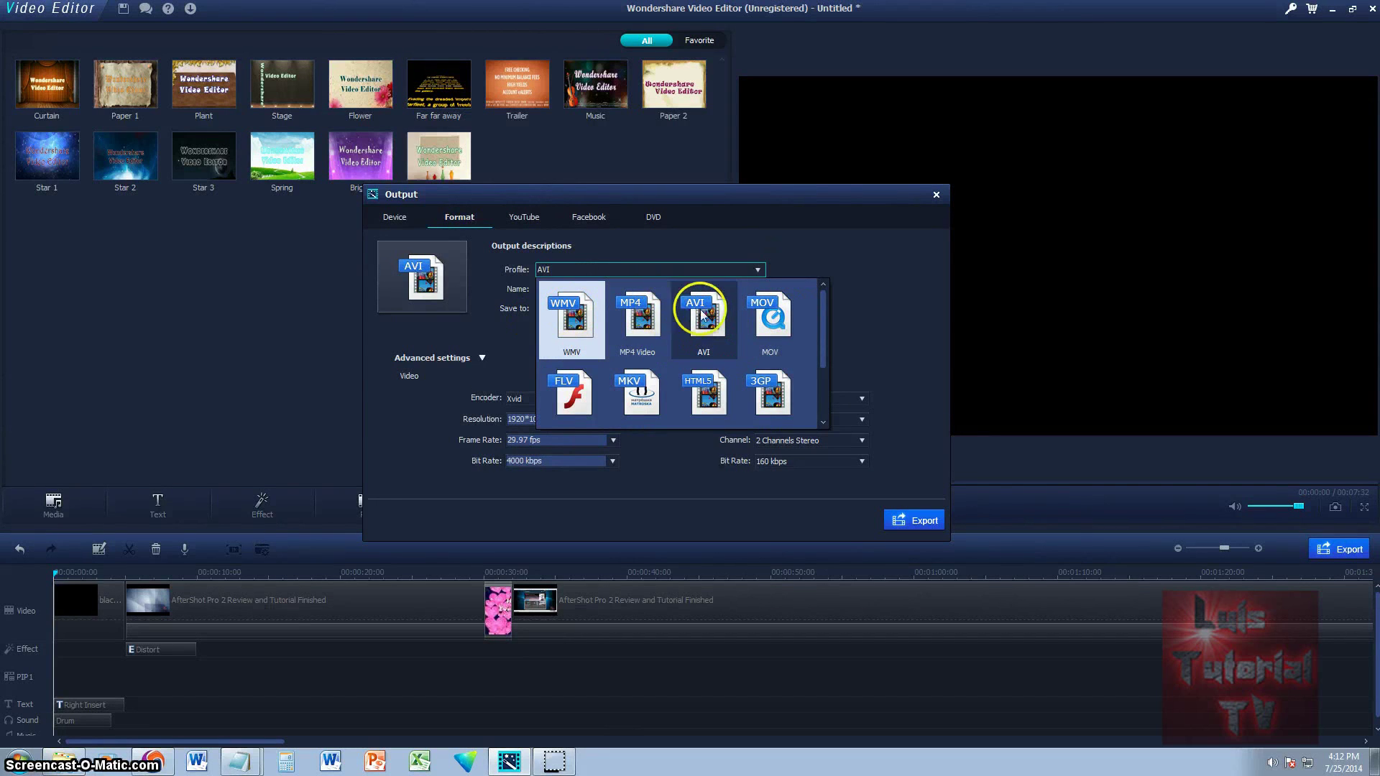
pyautogui.moveTo(826, 314); pyautogui.dragTo(830, 374)
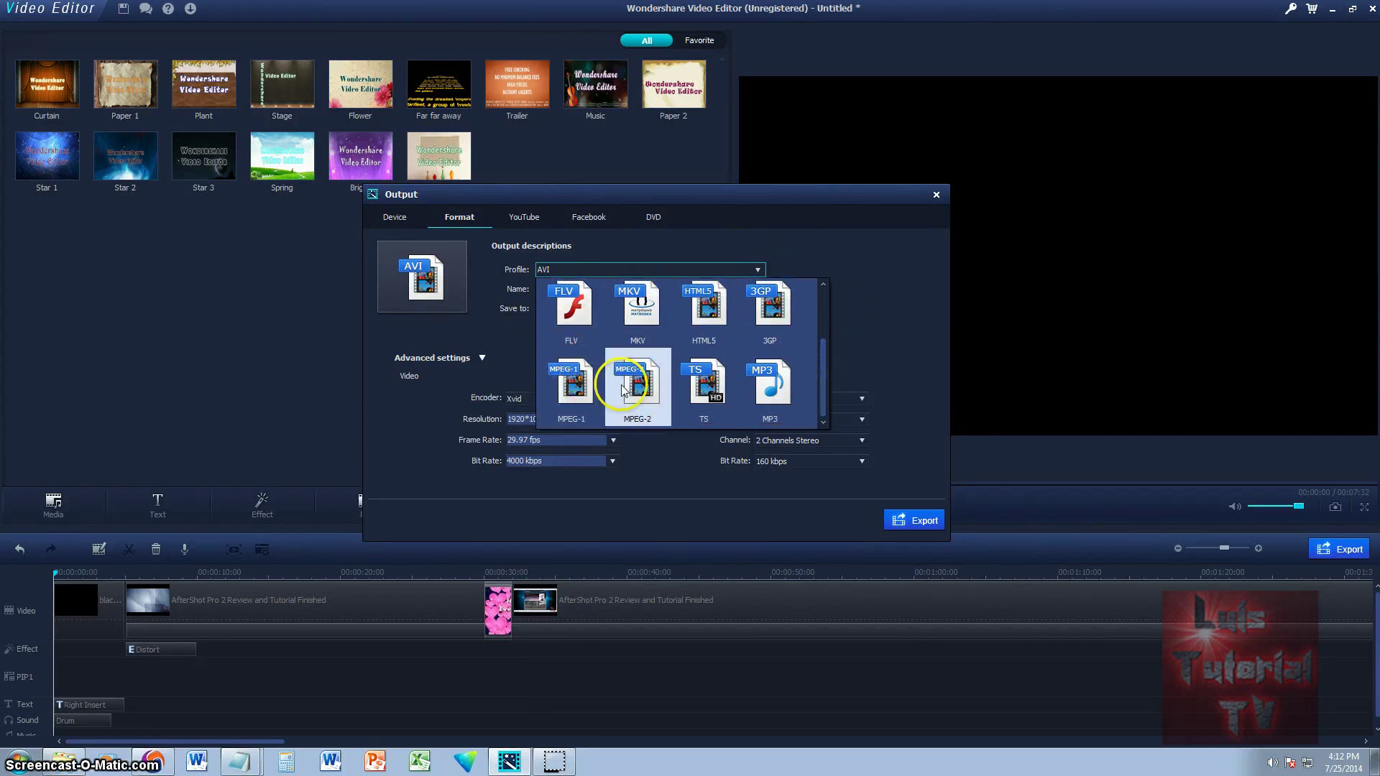
pyautogui.moveTo(826, 370); pyautogui.dragTo(827, 306)
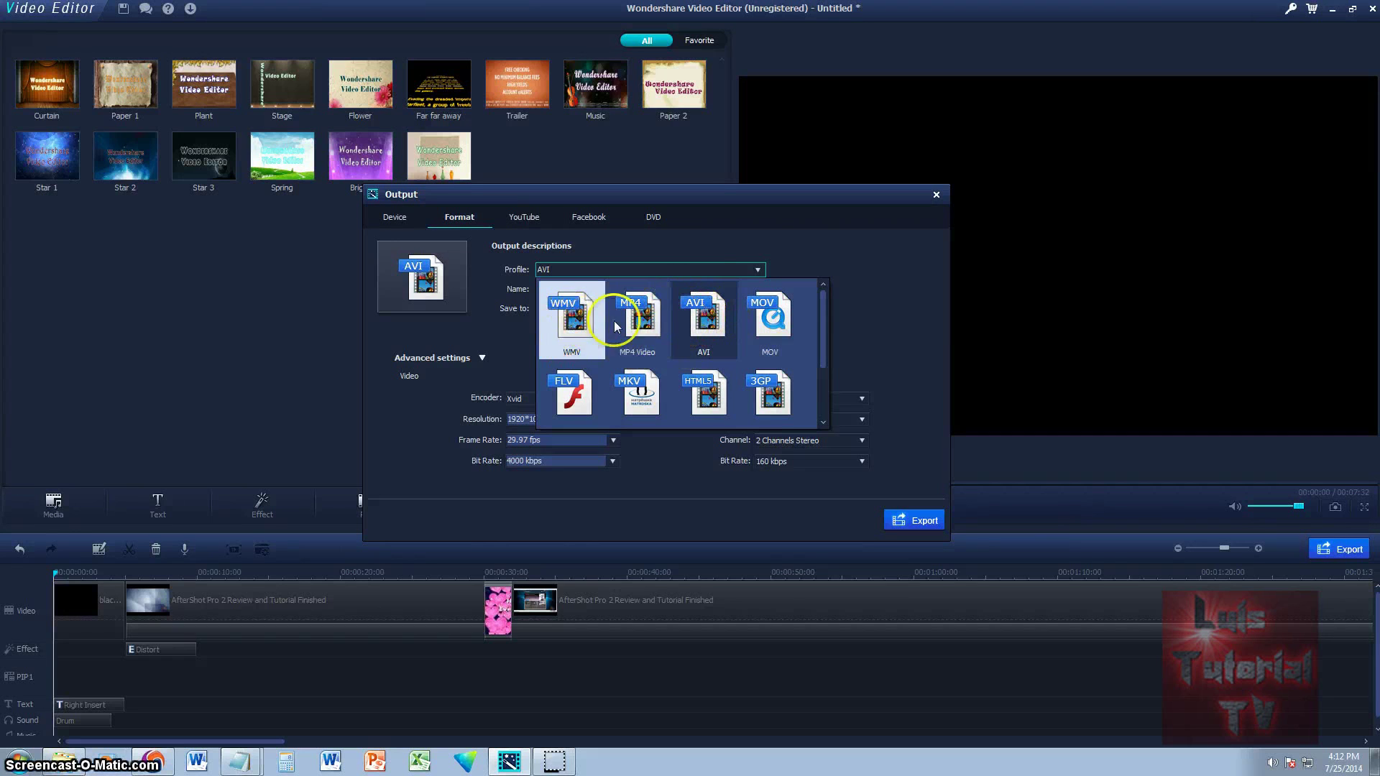
pyautogui.click(783, 234)
pyautogui.click(747, 269)
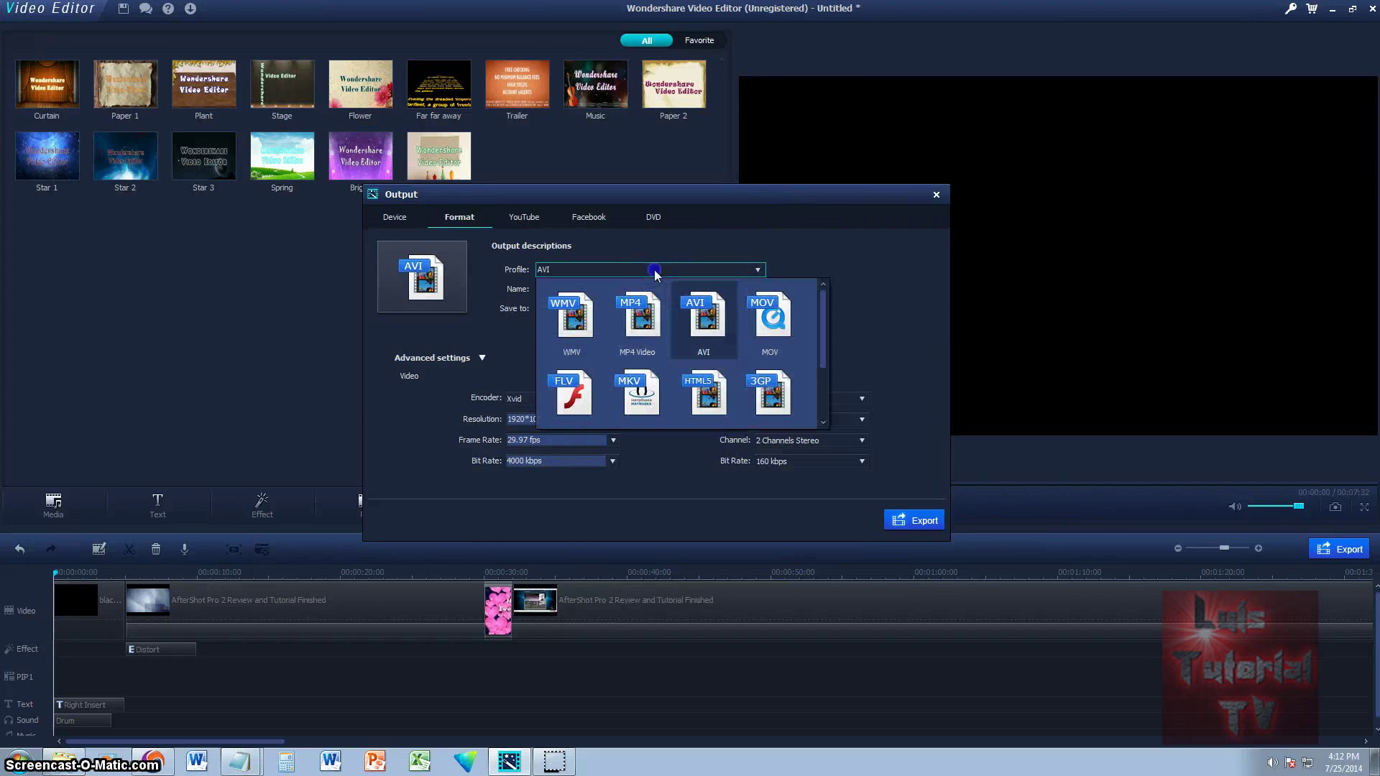
pyautogui.click(697, 330)
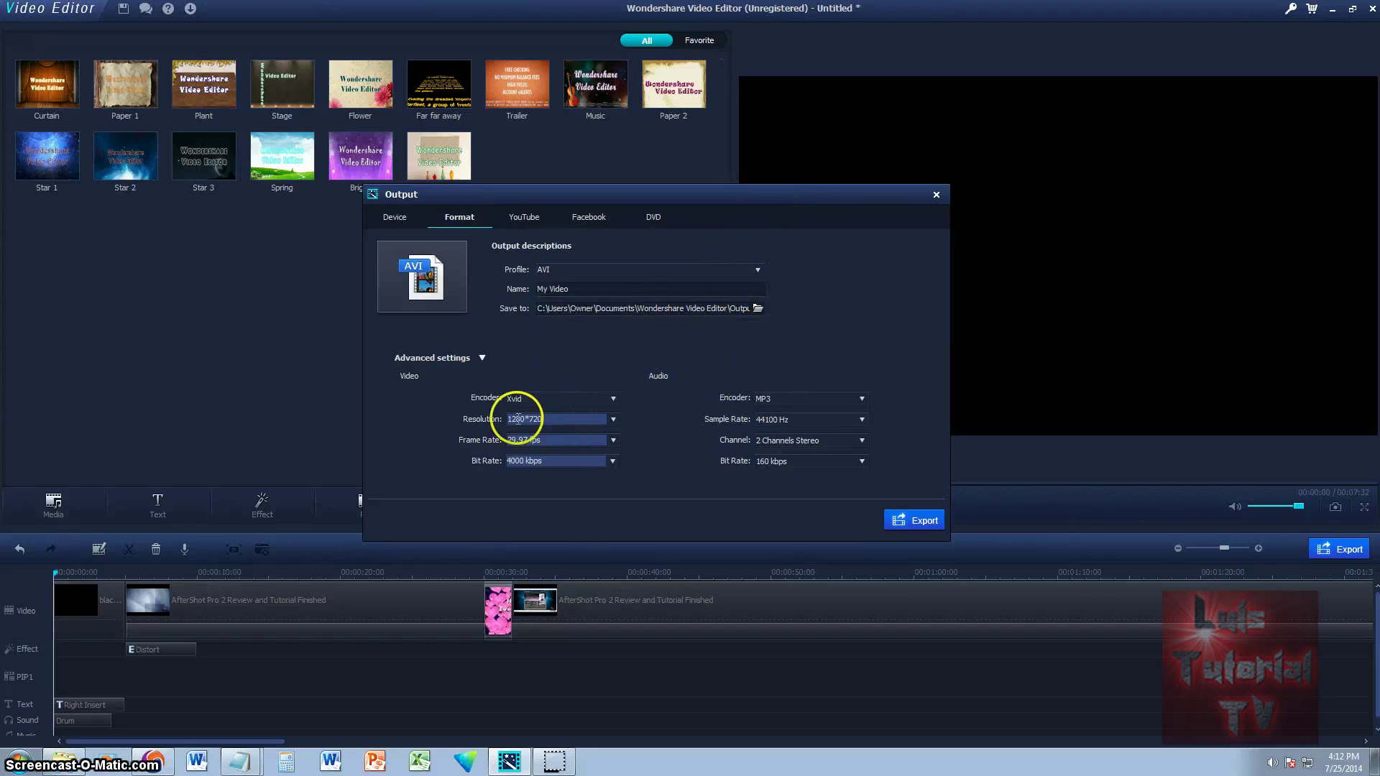
# Step: Set the export video resolution to 1920*1080
pyautogui.click(614, 420)
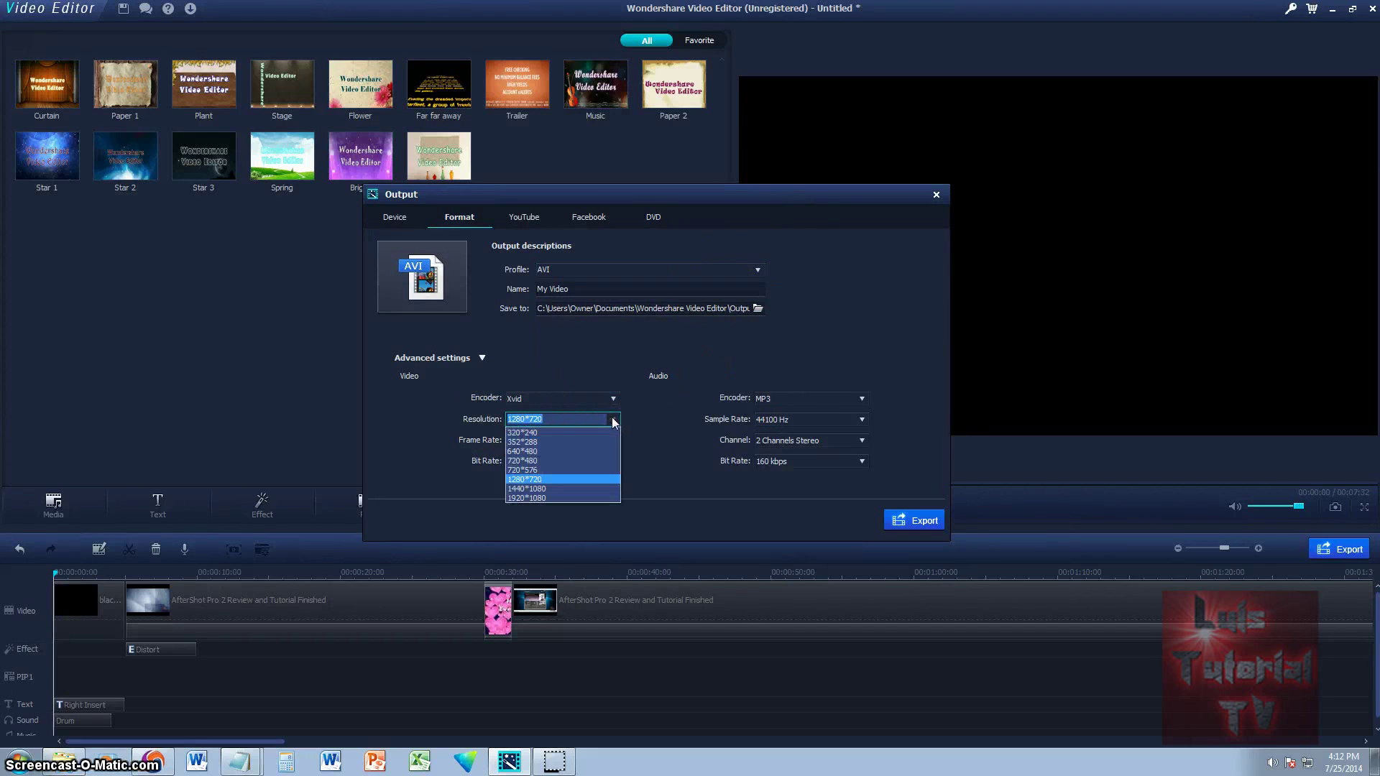
pyautogui.click(537, 497)
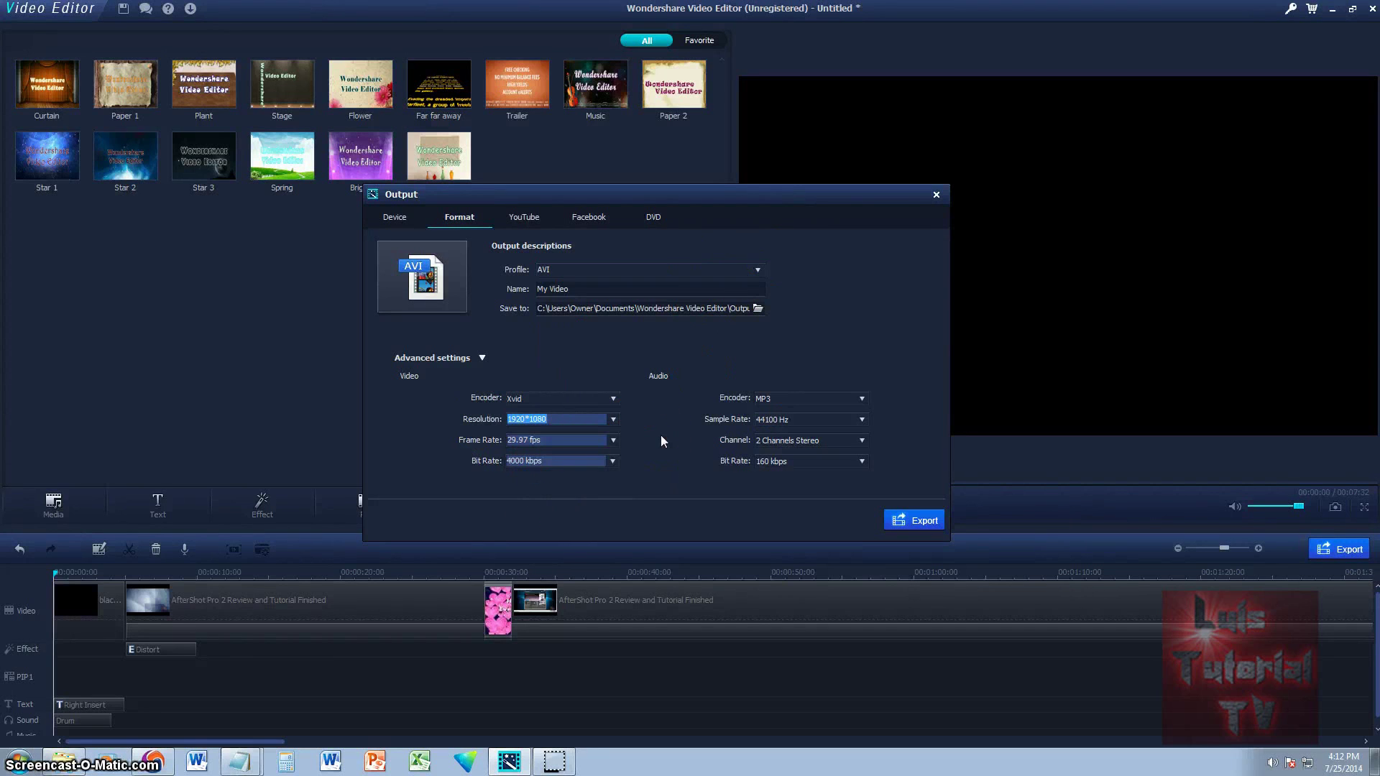
pyautogui.click(613, 419)
pyautogui.click(539, 496)
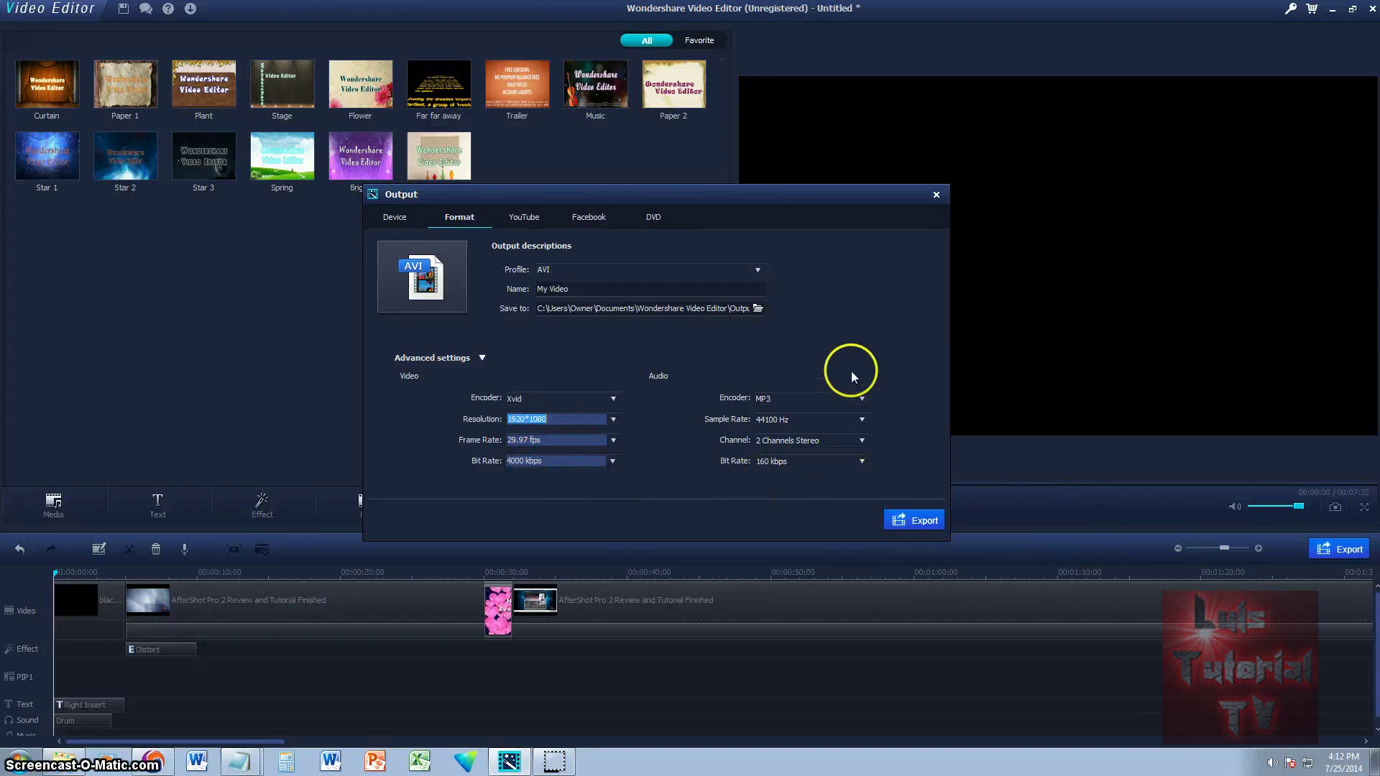
# Step: Start the export and choose Buy Now in the Trial Hint notice
pyautogui.moveTo(629, 191); pyautogui.dragTo(648, 178)
pyautogui.click(929, 506)
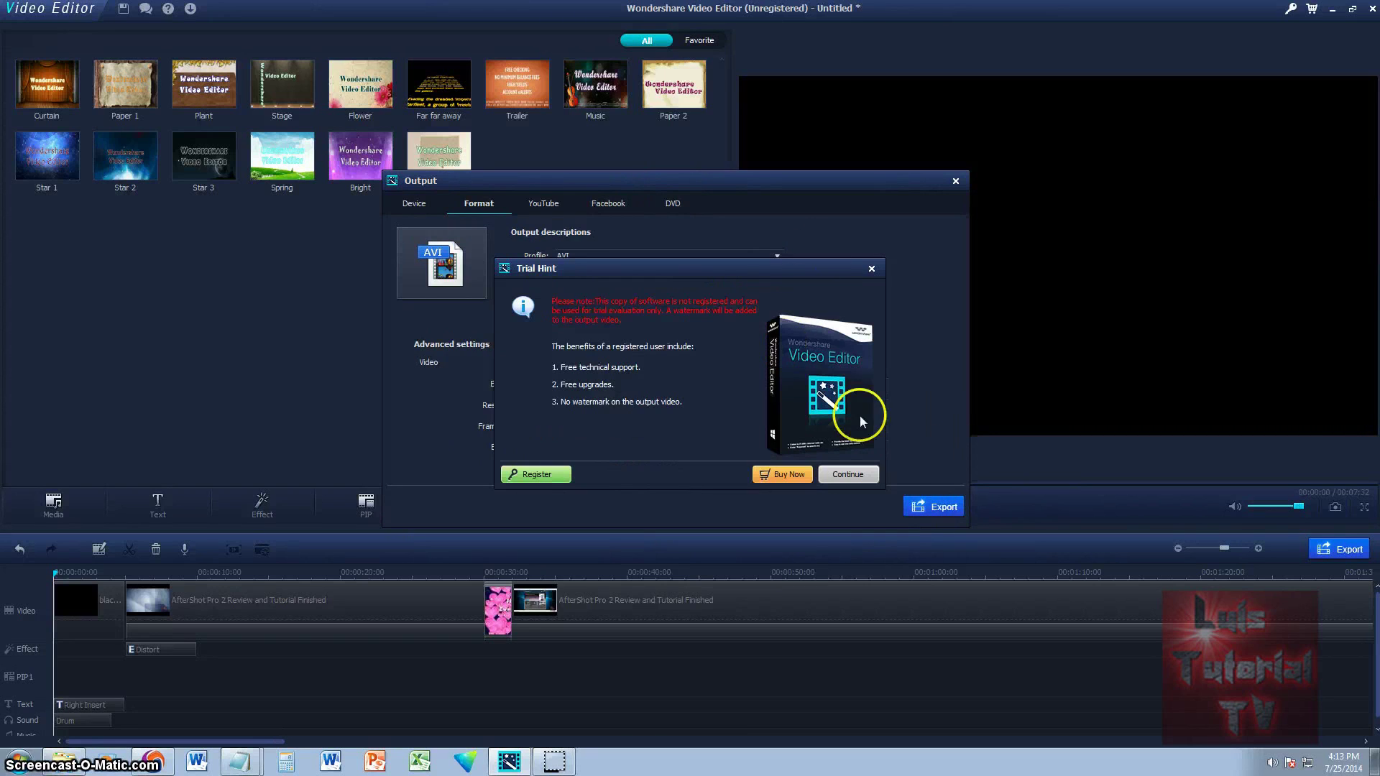
pyautogui.click(792, 476)
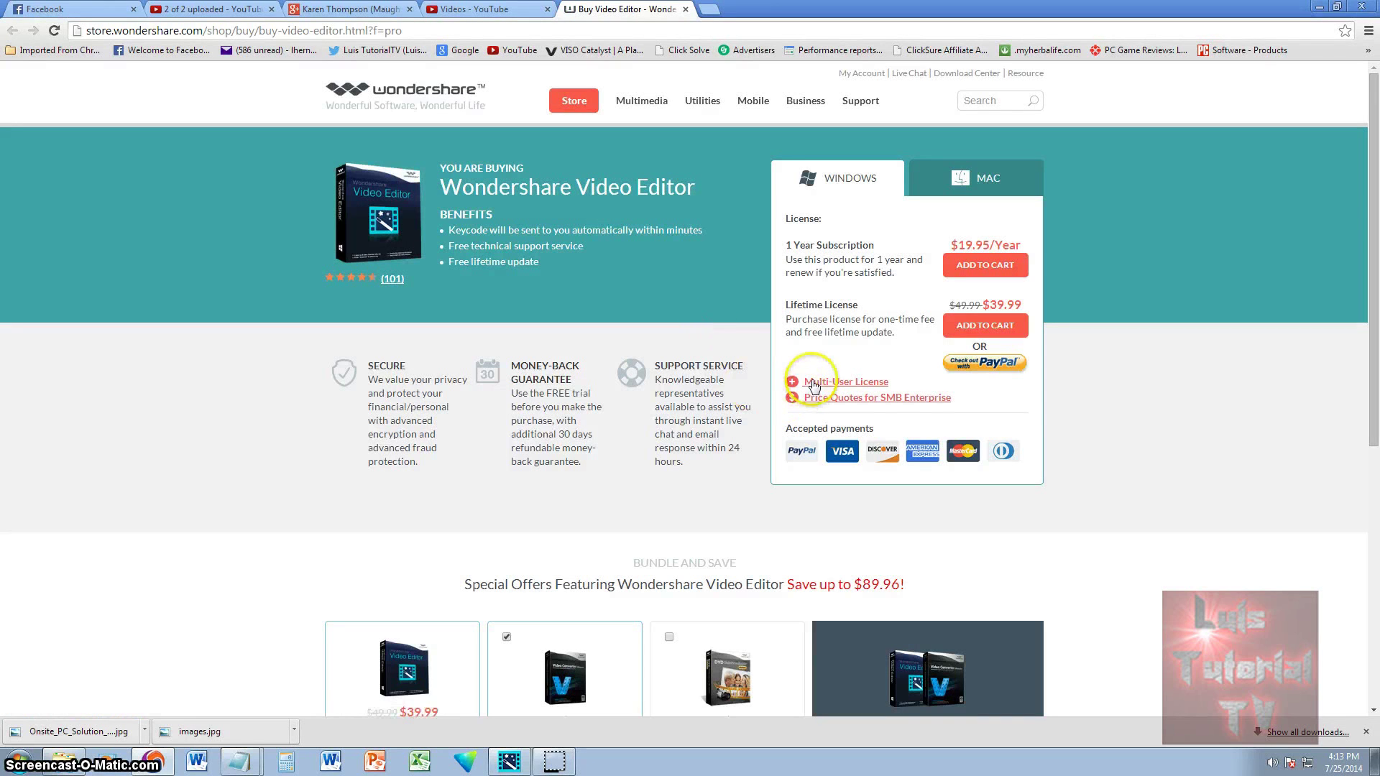
# Step: Review the licence options and the $19.95/Year 1 Year Subscription price, then return to the editor
pyautogui.tripleClick(994, 245)
pyautogui.click(1150, 210)
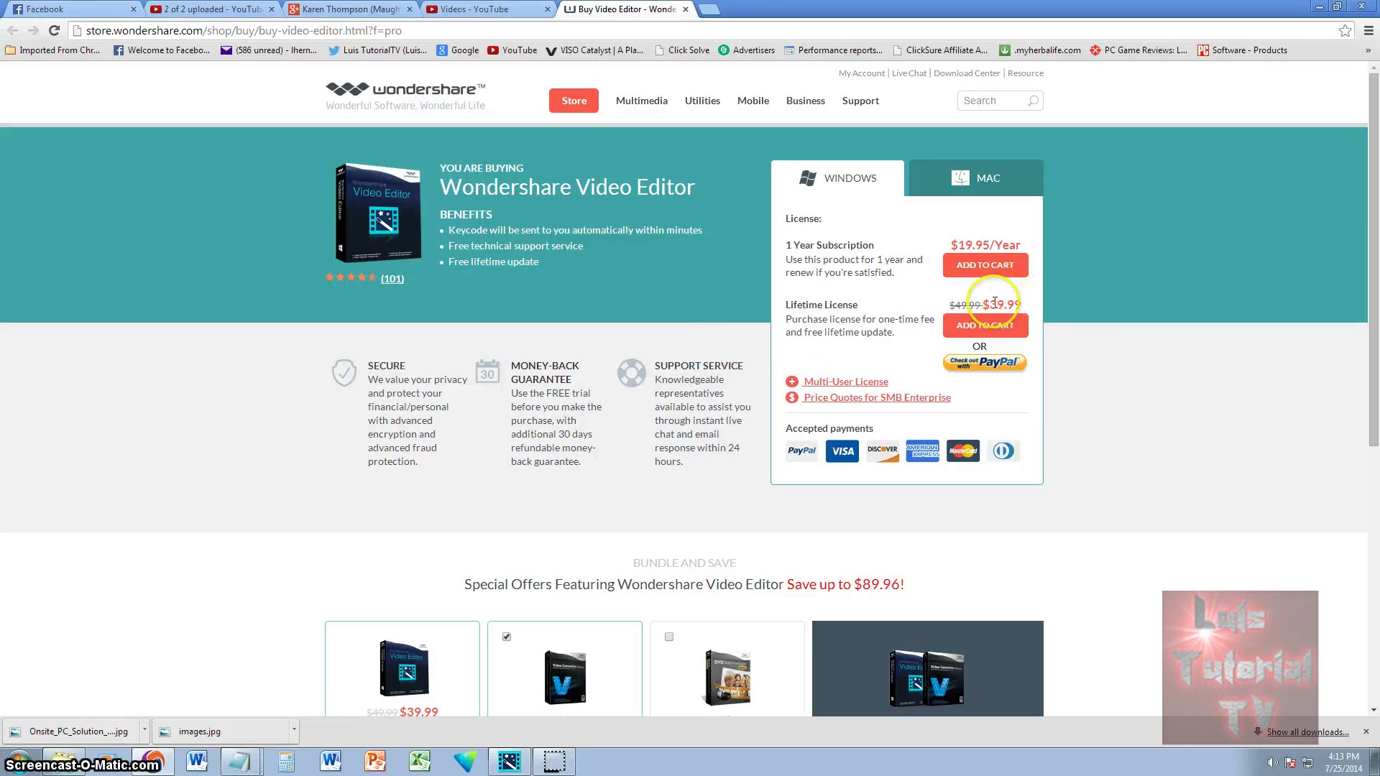
pyautogui.tripleClick(1028, 302)
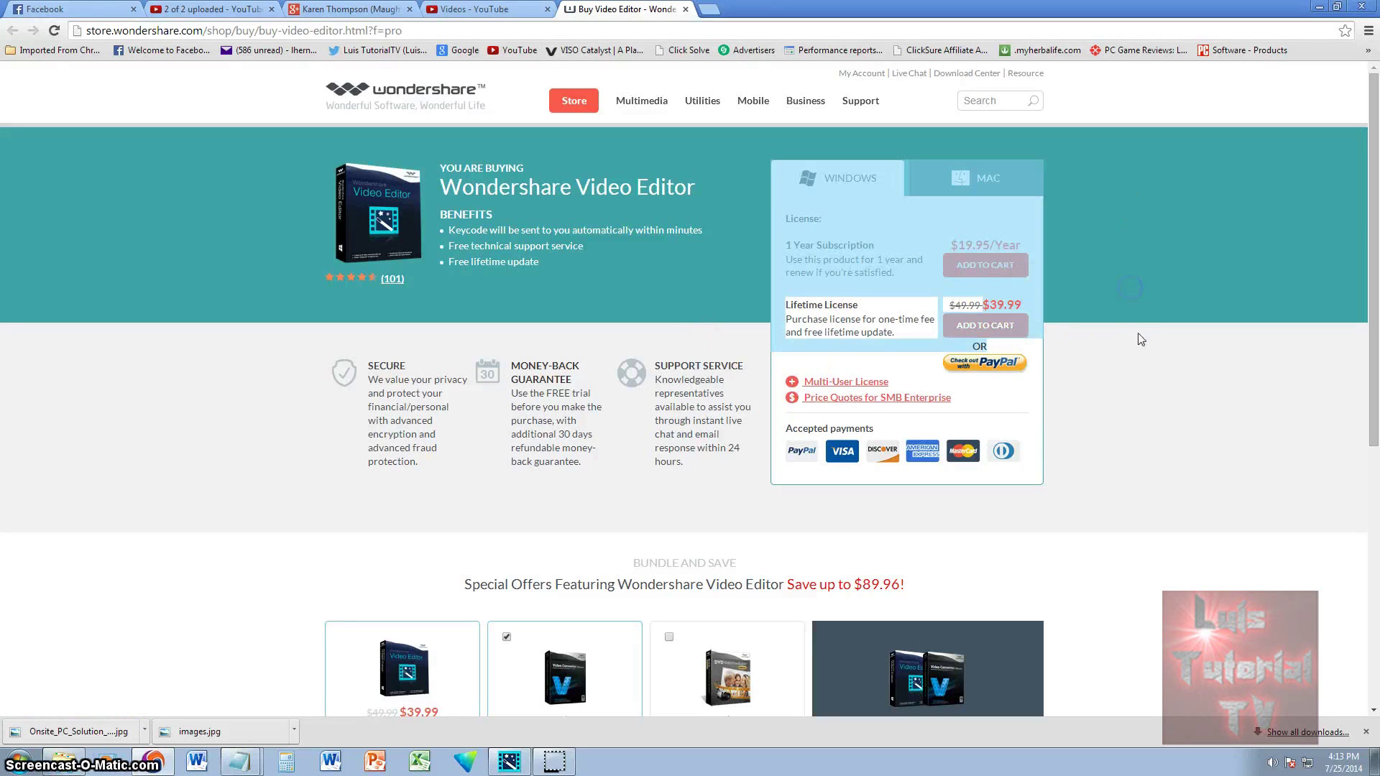
pyautogui.click(1142, 372)
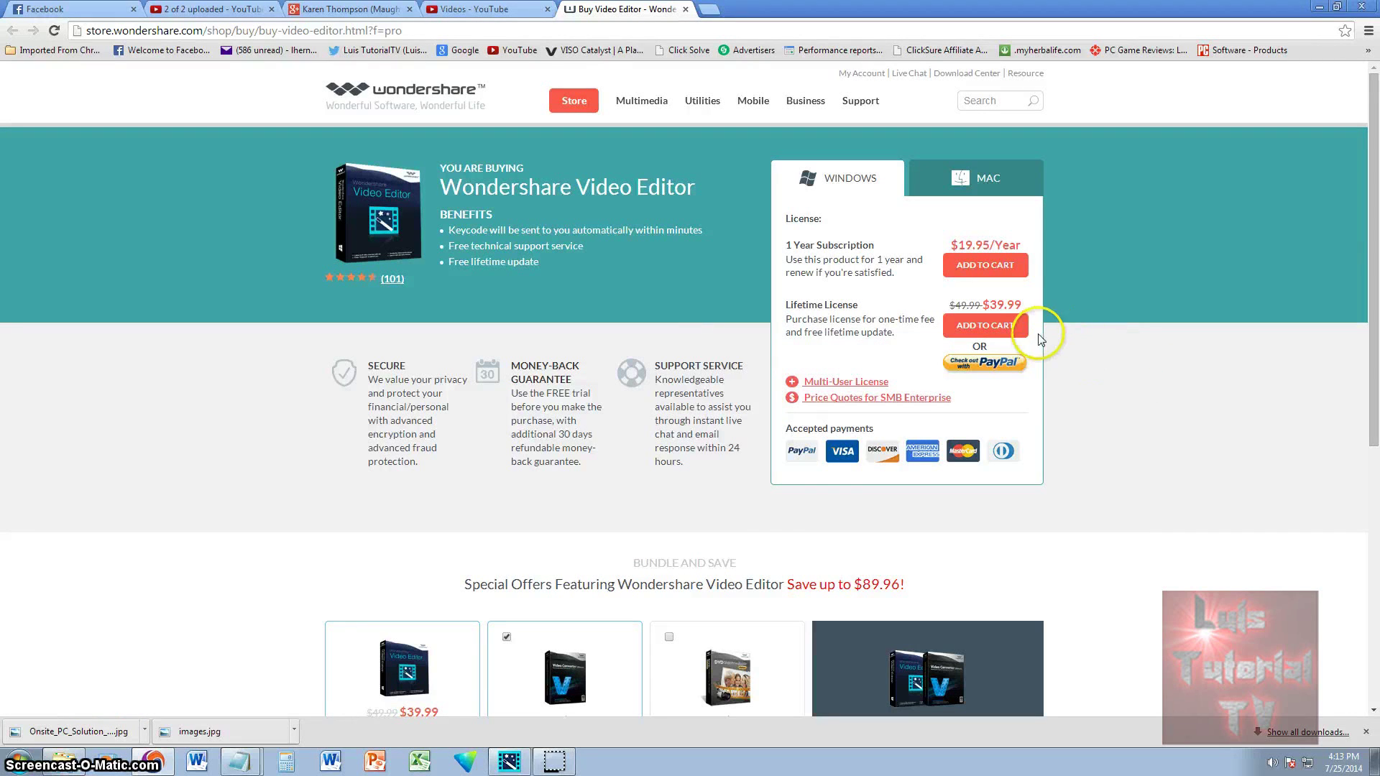
pyautogui.tripleClick(999, 245)
pyautogui.click(1022, 221)
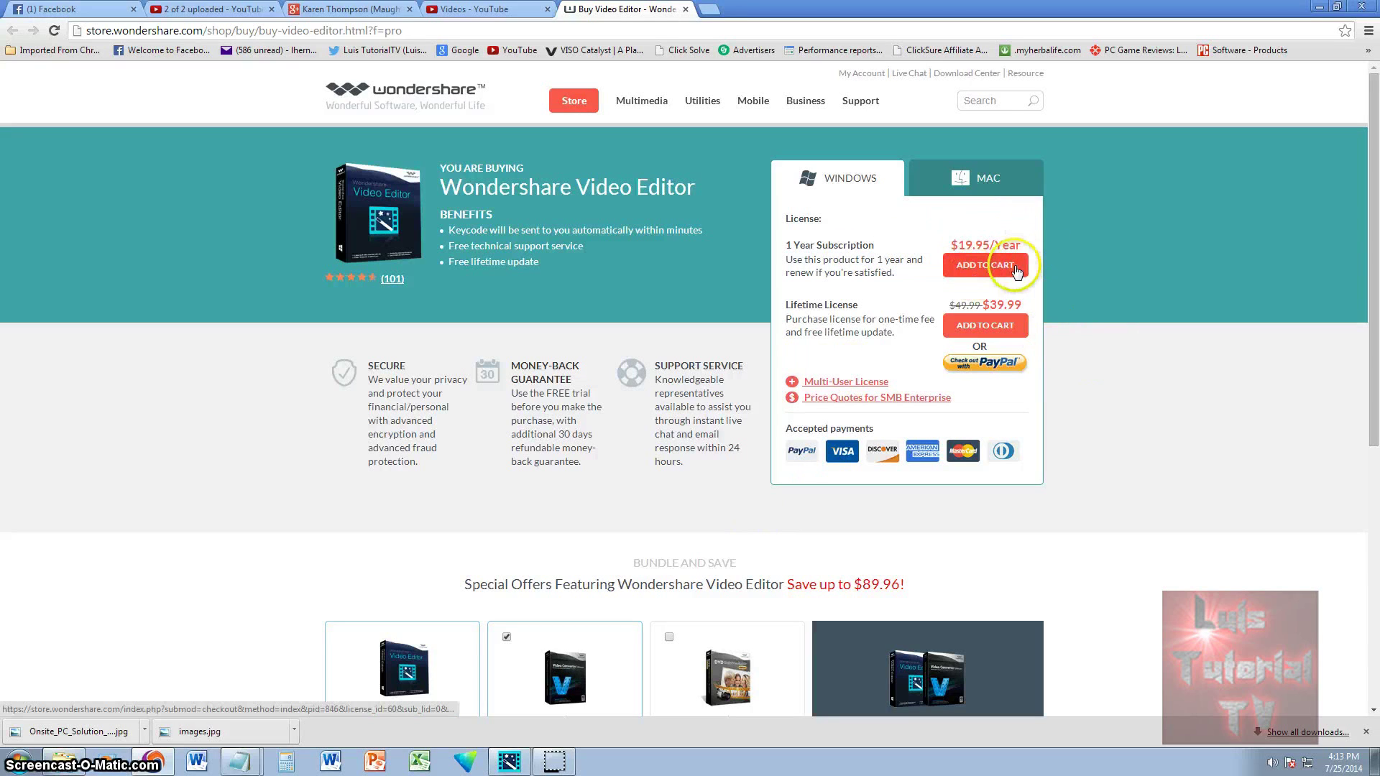
pyautogui.moveTo(946, 243); pyautogui.dragTo(1035, 240)
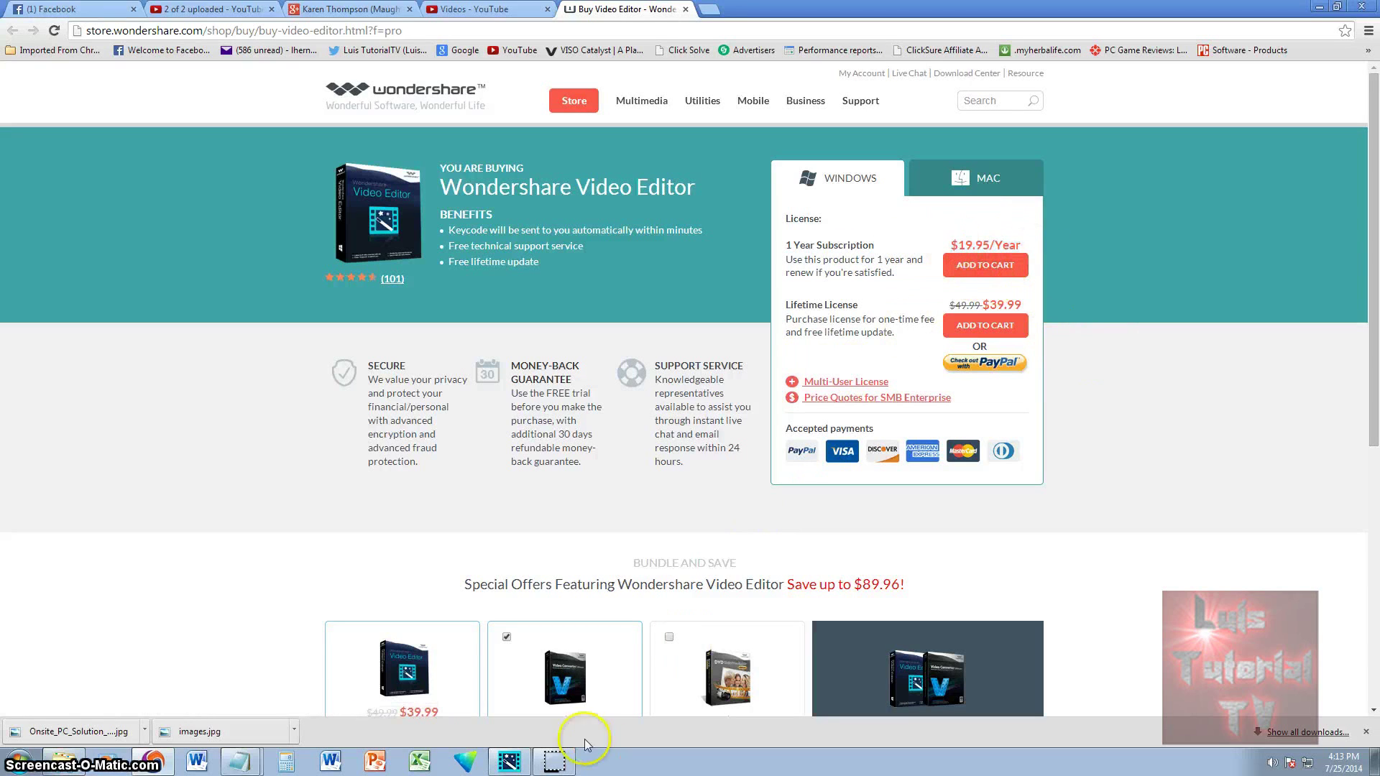
pyautogui.click(515, 761)
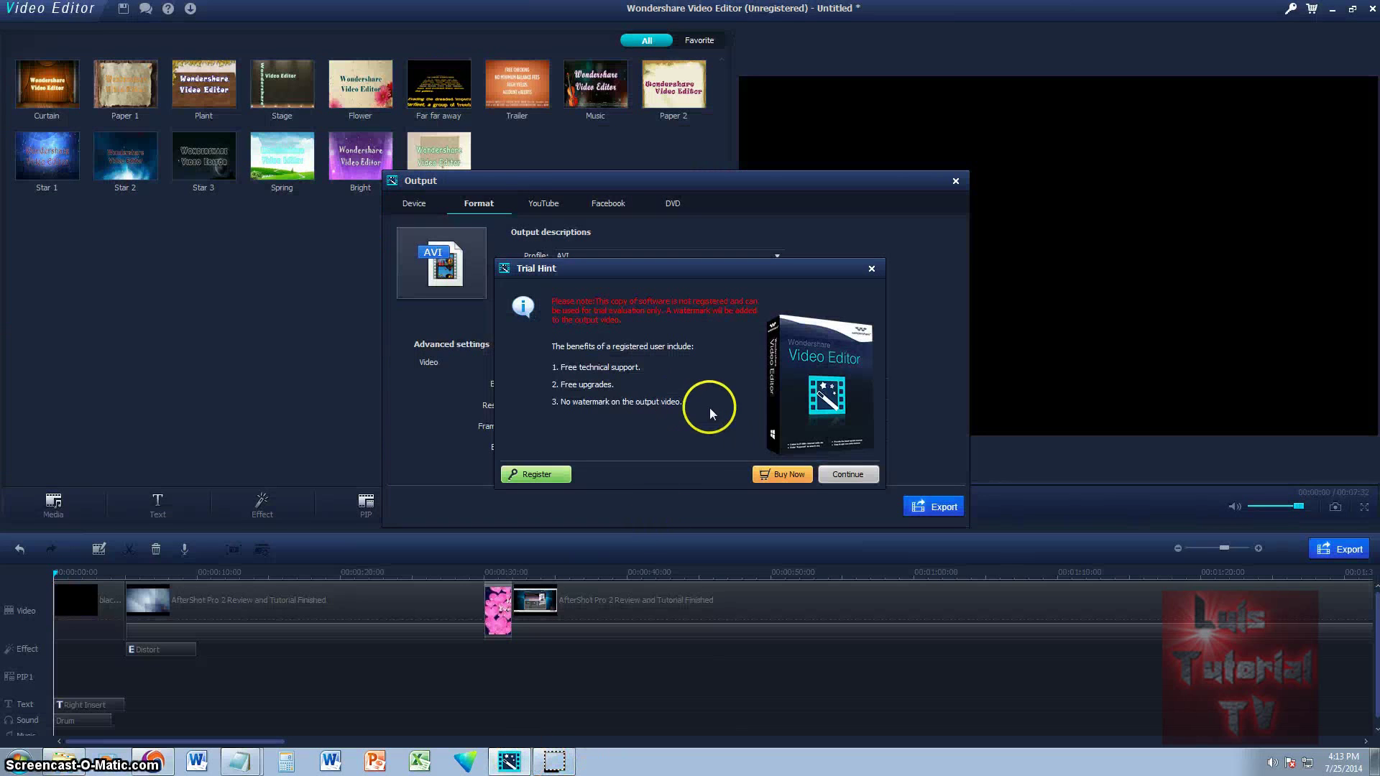
# Step: Continue past the Trial Hint watermark notice so My Video exports to the Output folder
pyautogui.click(860, 476)
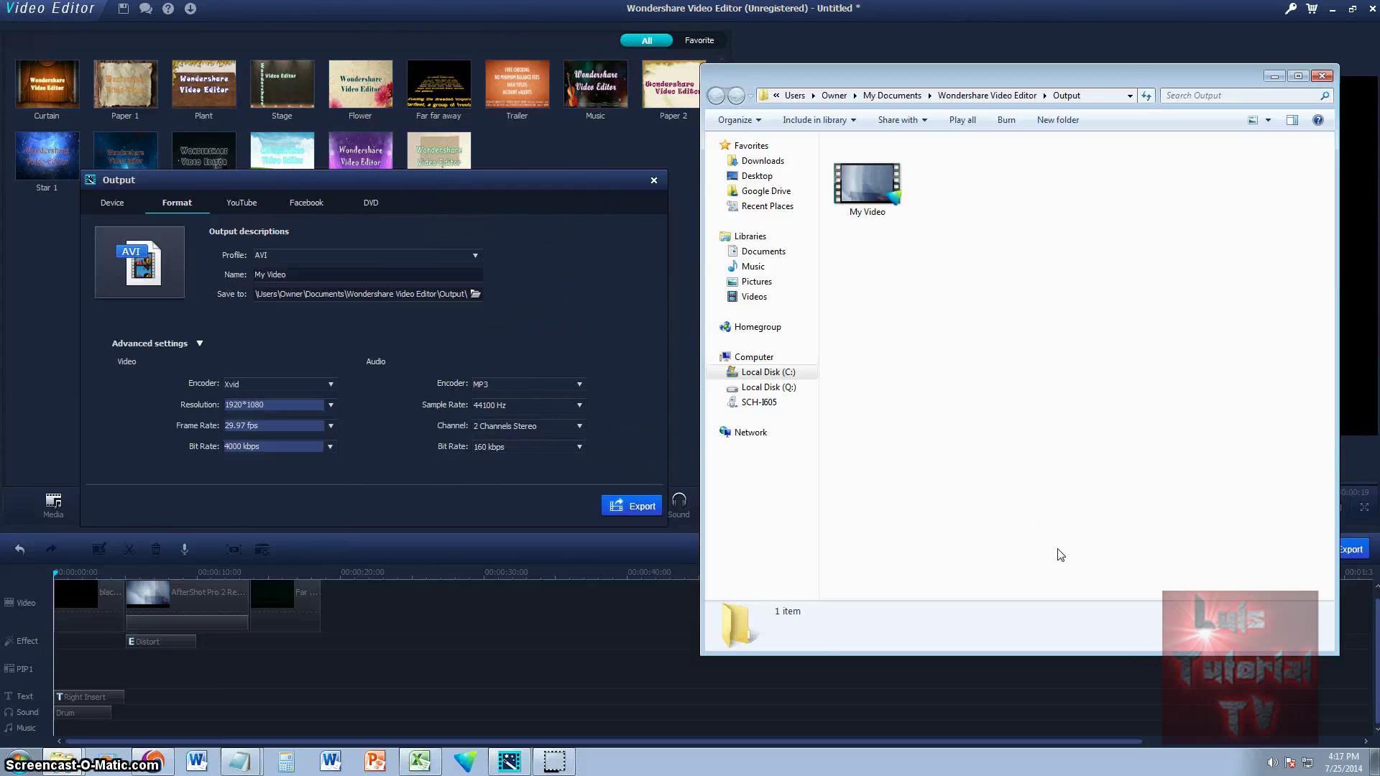
# Step: Check the export save location path and bring the output folder window back
pyautogui.moveTo(1081, 359); pyautogui.dragTo(848, 184)
pyautogui.click(1104, 277)
pyautogui.moveTo(962, 69); pyautogui.dragTo(953, 84)
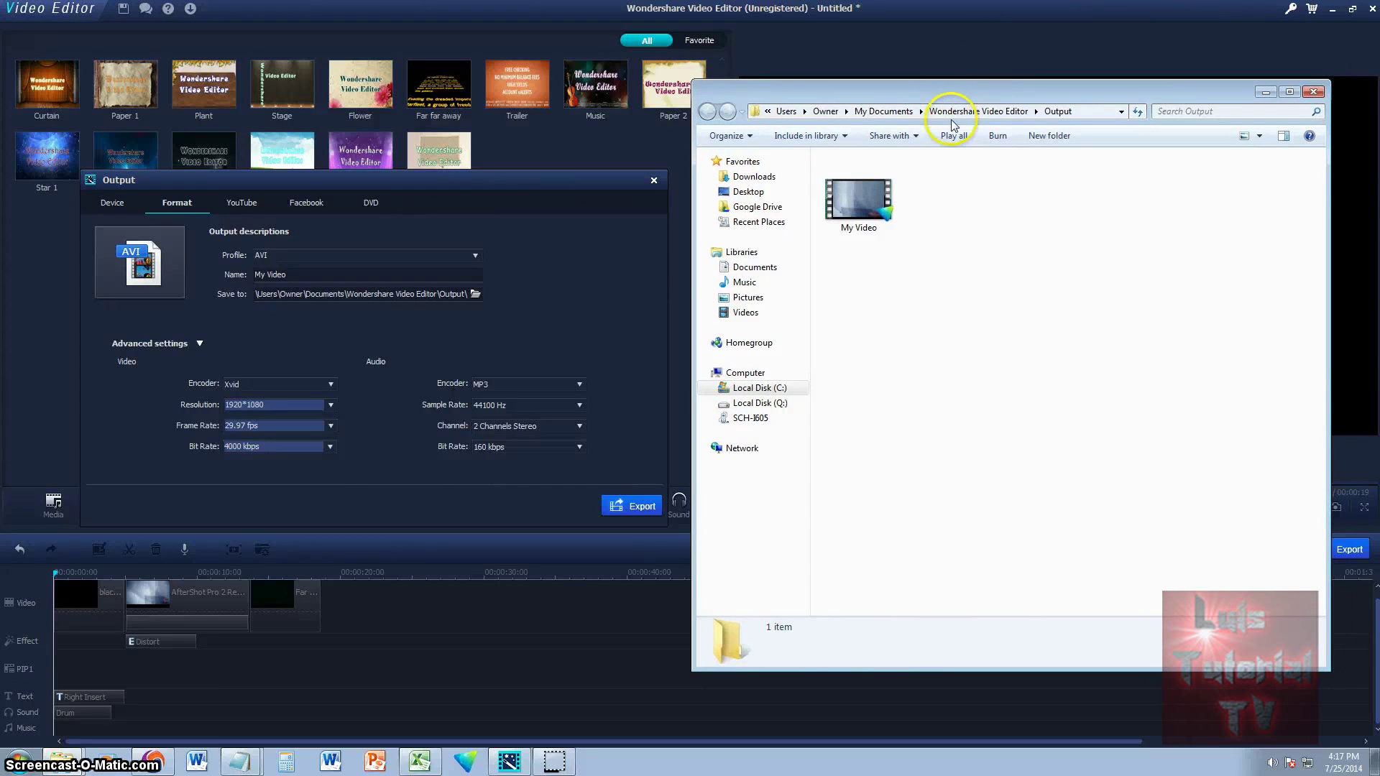
pyautogui.click(357, 294)
pyautogui.moveTo(360, 294); pyautogui.dragTo(432, 295)
pyautogui.click(446, 293)
pyautogui.click(467, 294)
pyautogui.click(79, 722)
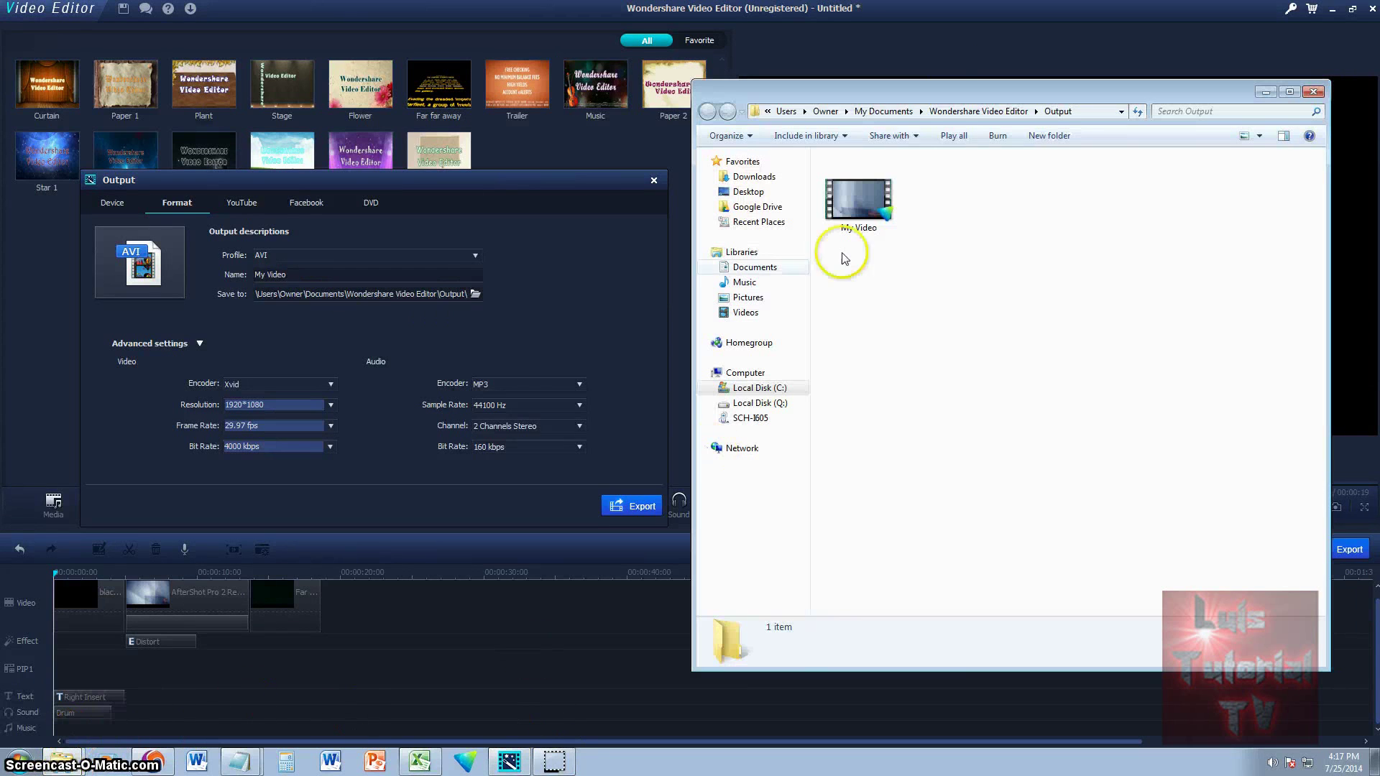
# Step: Browse from My Documents into Wondershare Video Editor > Output and select My Video
pyautogui.click(883, 111)
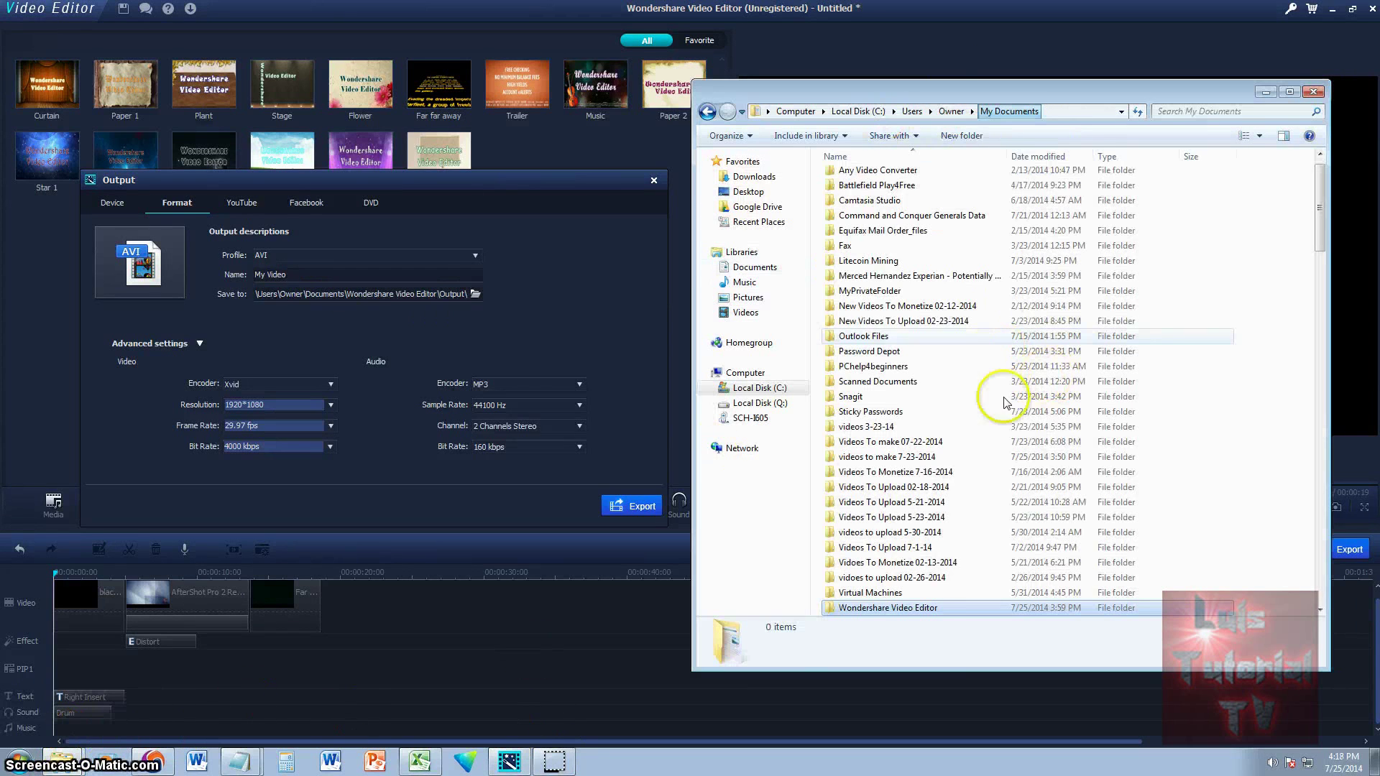
pyautogui.doubleClick(888, 609)
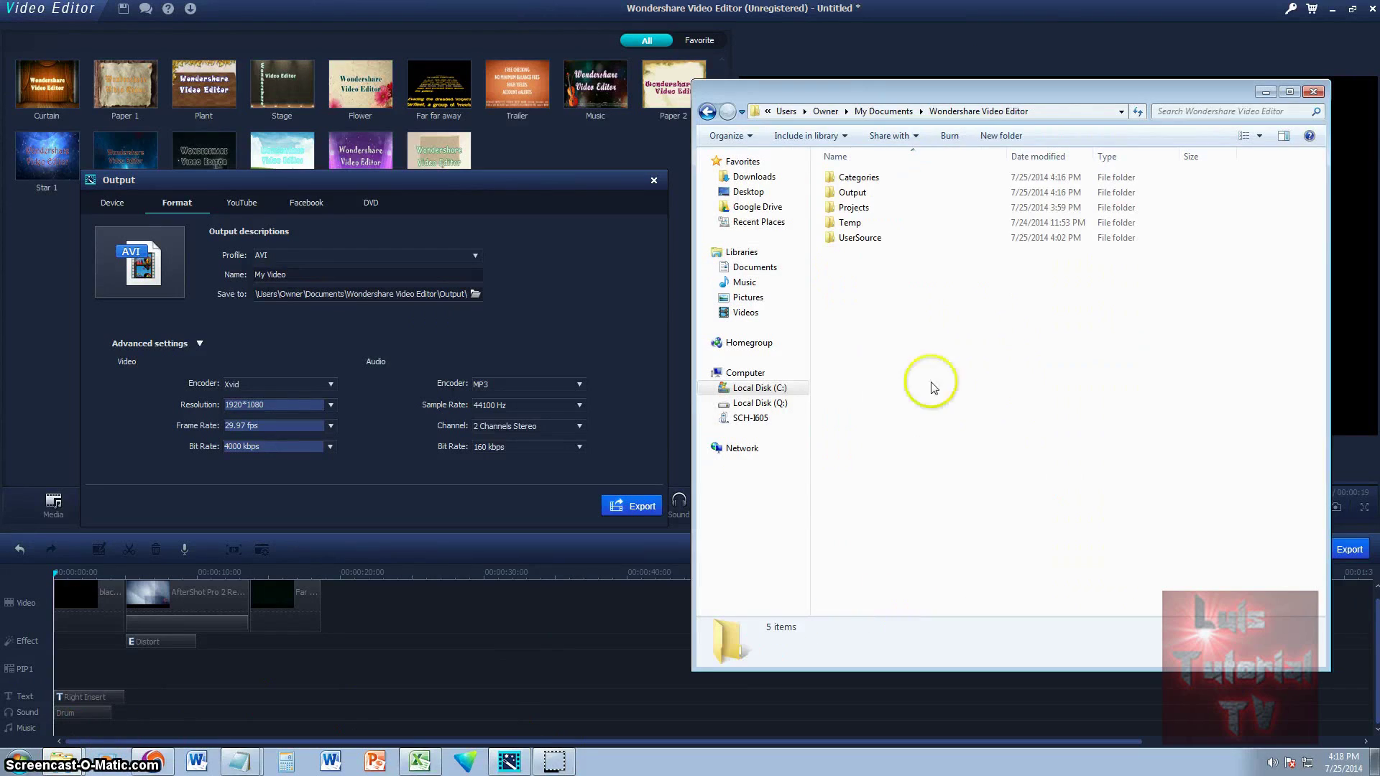
pyautogui.doubleClick(850, 192)
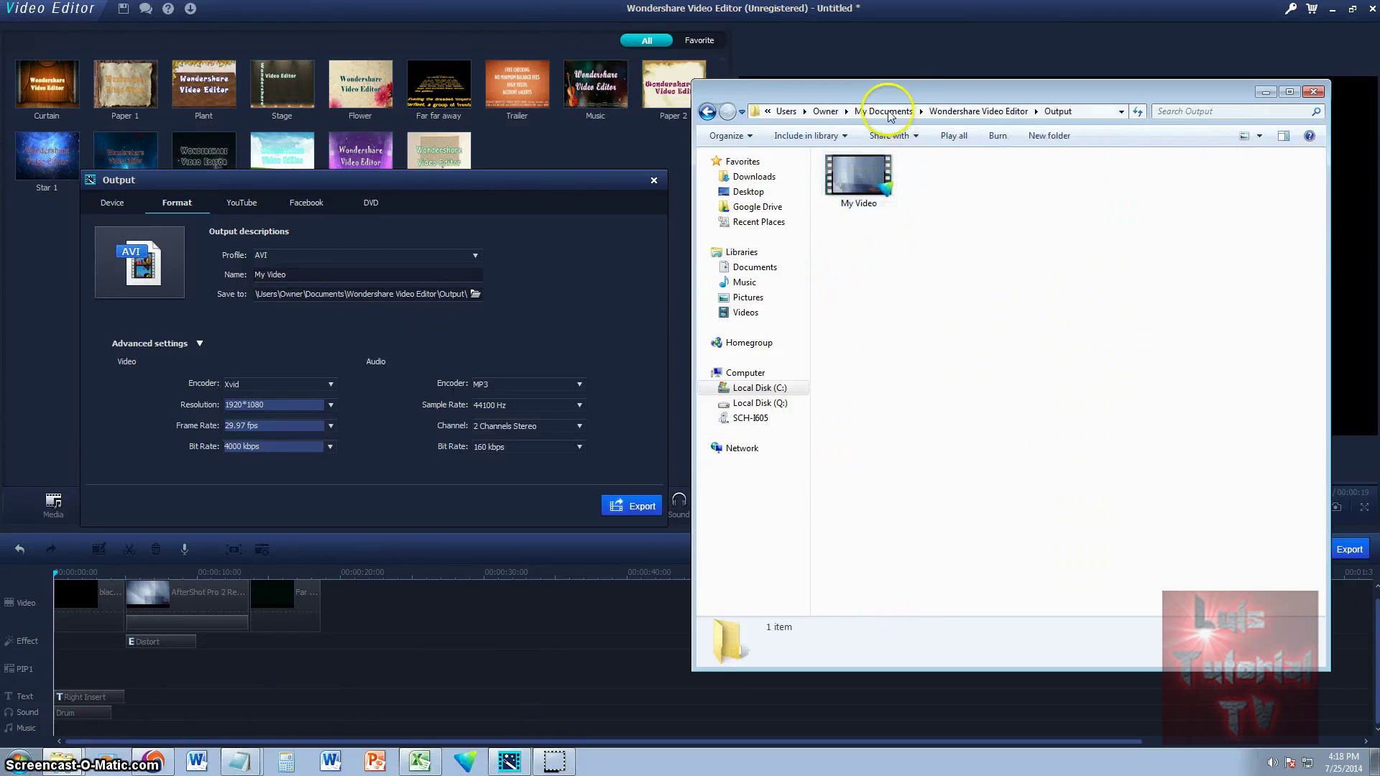
pyautogui.moveTo(882, 84); pyautogui.dragTo(875, 101)
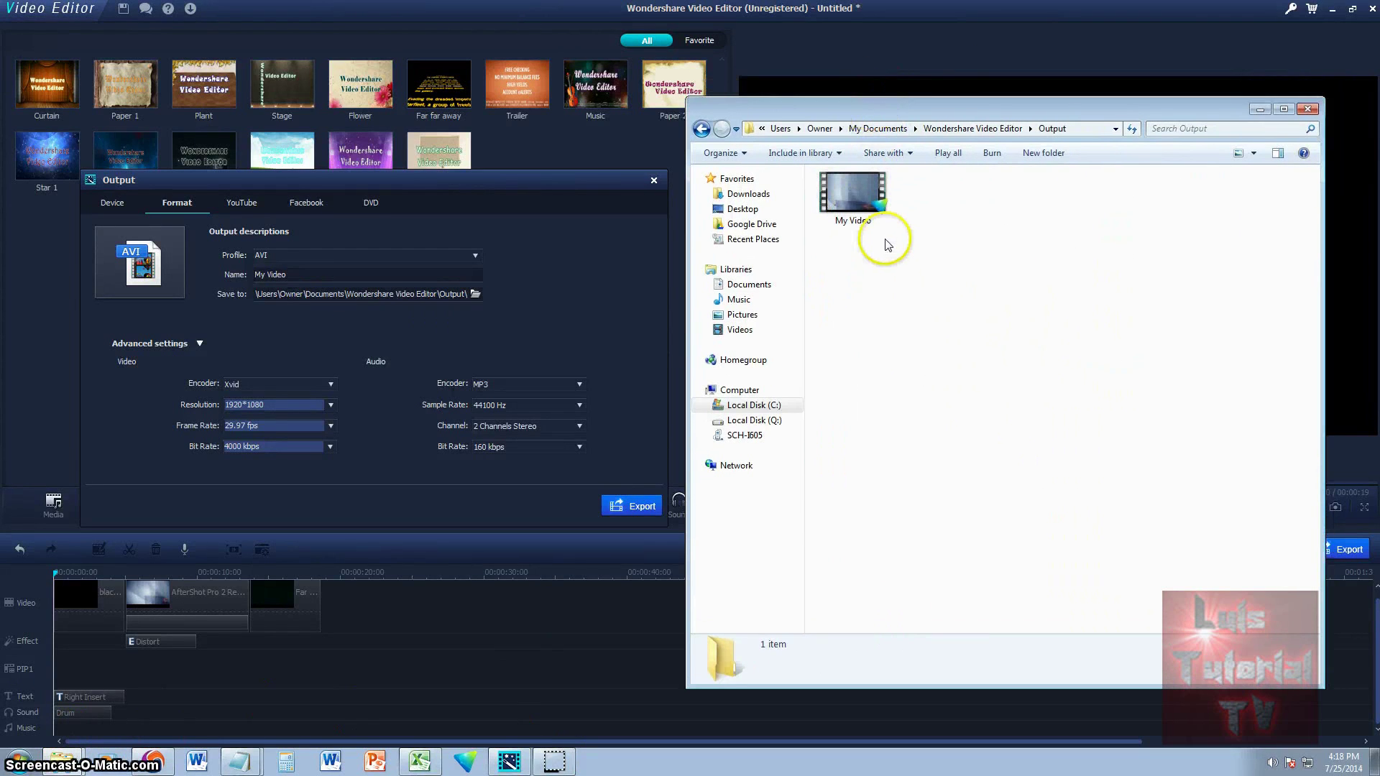
pyautogui.click(877, 210)
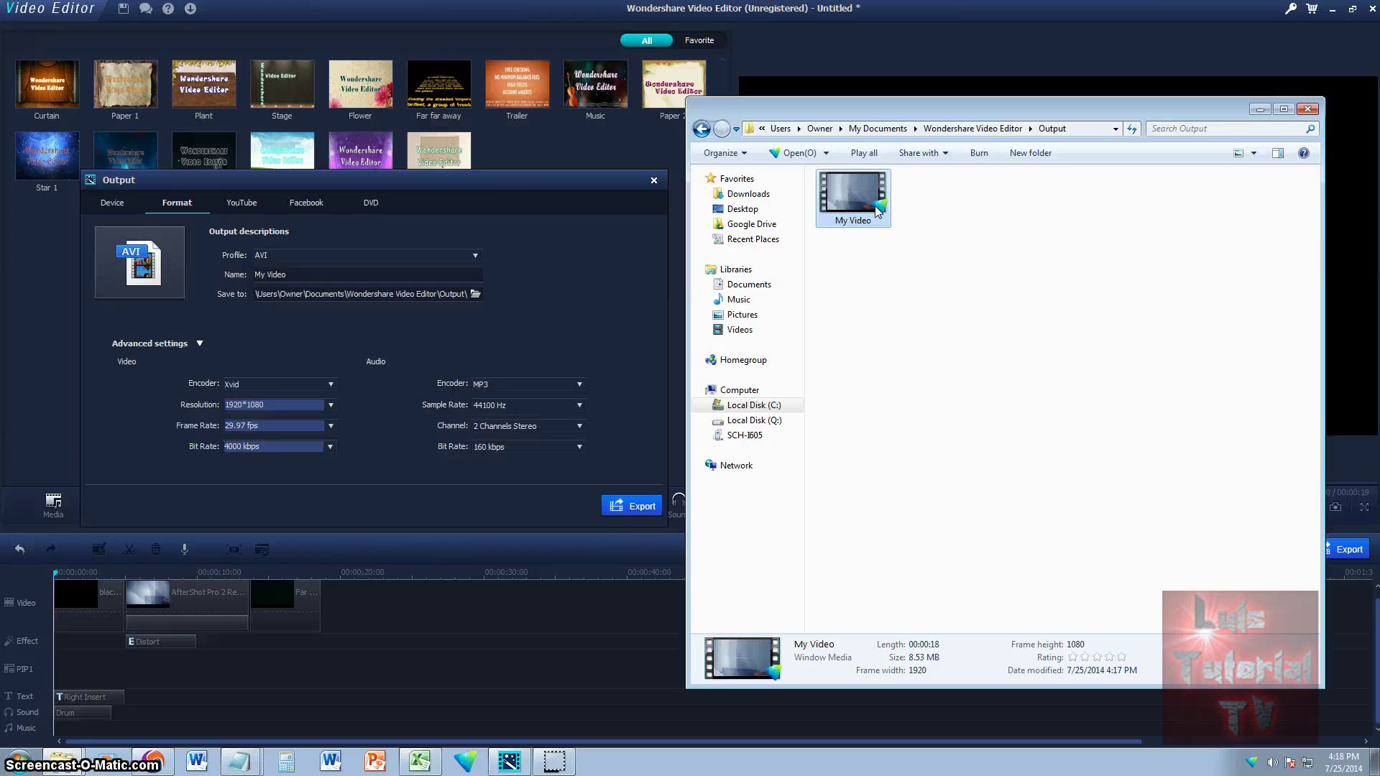
# Step: Open My Video, close the full-screen player, and open the file again
pyautogui.doubleClick(879, 204)
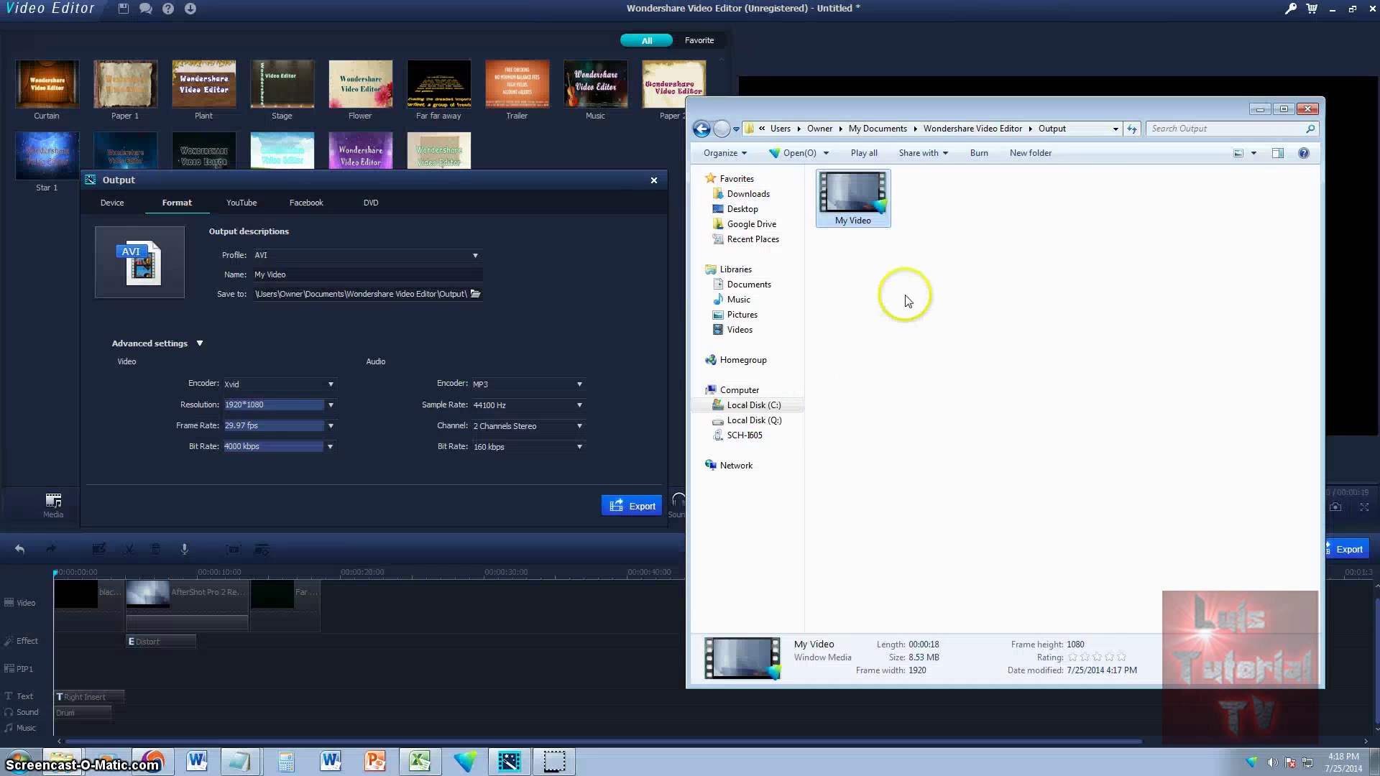
pyautogui.click(841, 193)
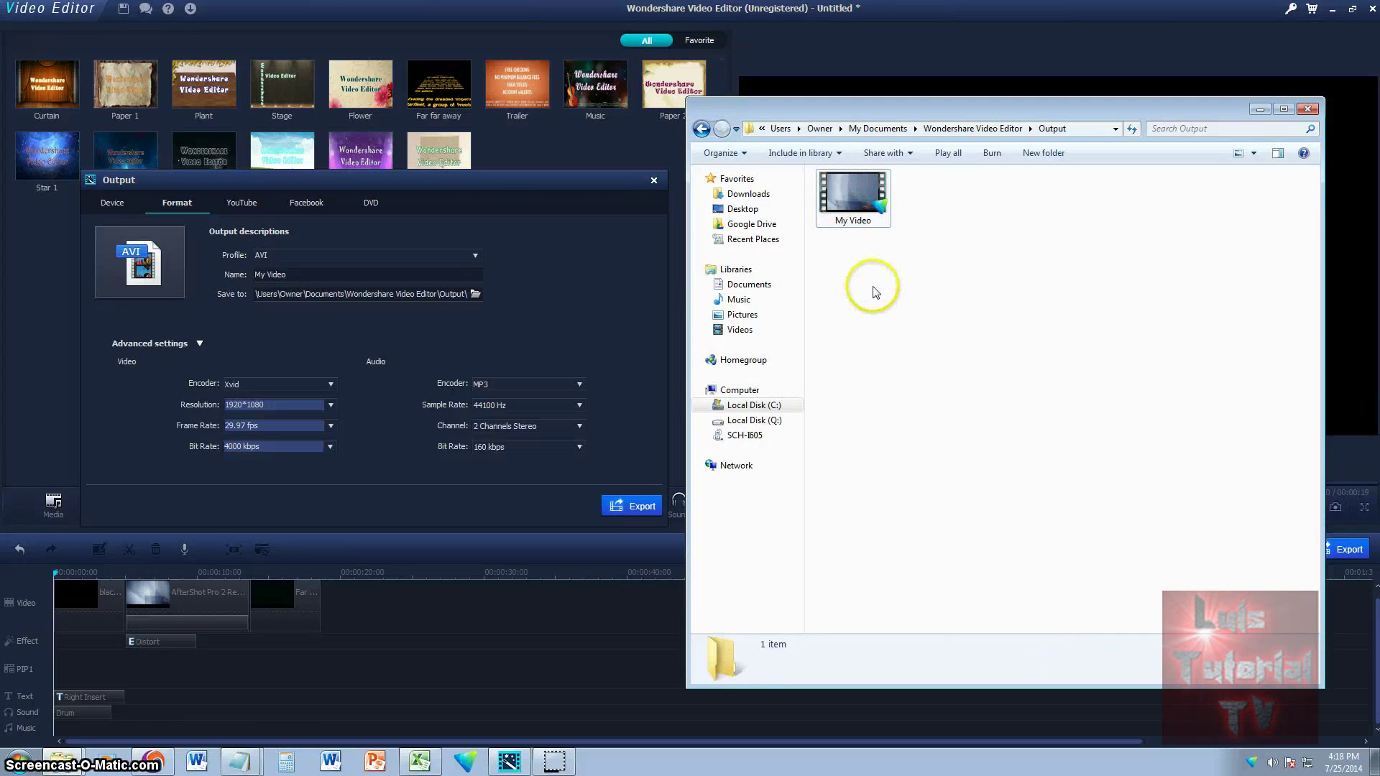
pyautogui.doubleClick(856, 201)
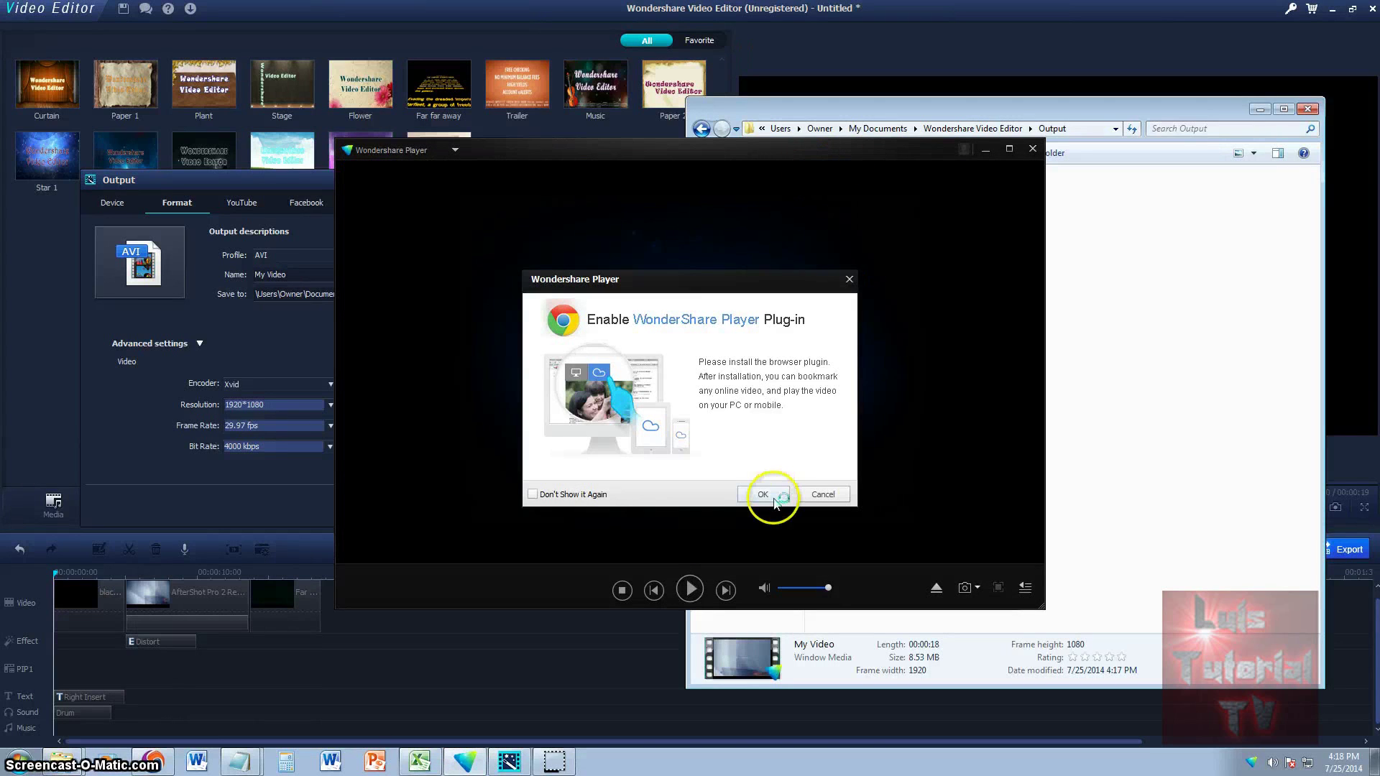
# Step: Enable the Wondershare Player browser plug-in, then close the player after My Video plays
pyautogui.click(772, 498)
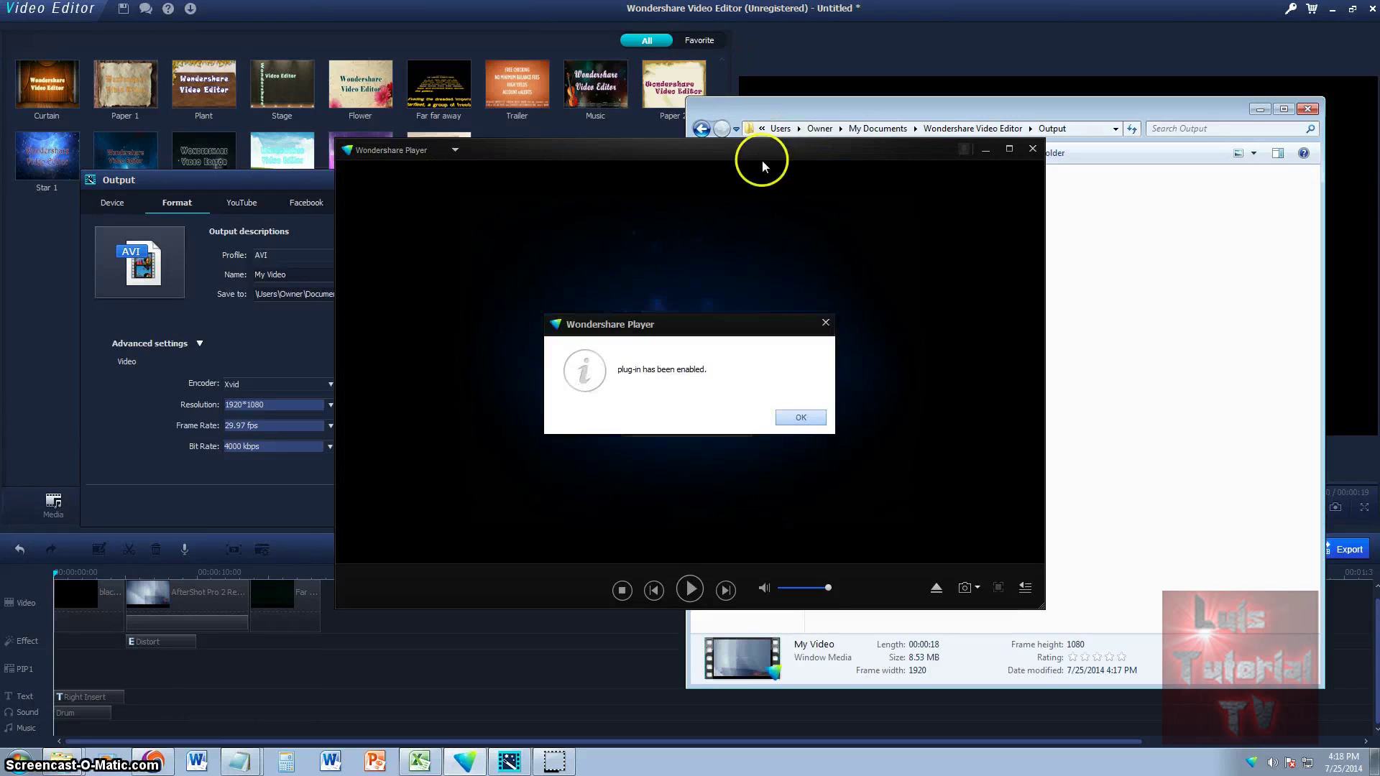
pyautogui.click(834, 319)
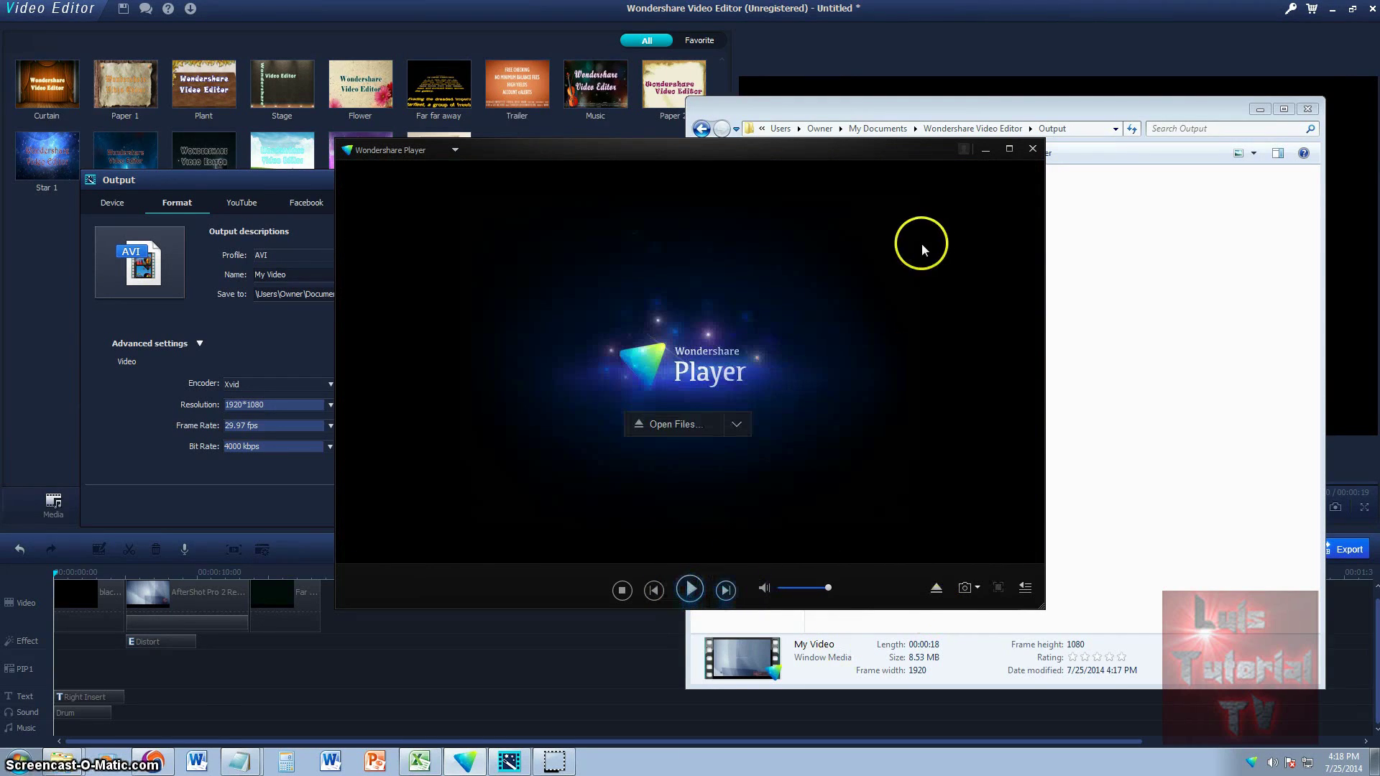
pyautogui.moveTo(793, 153); pyautogui.dragTo(795, 179)
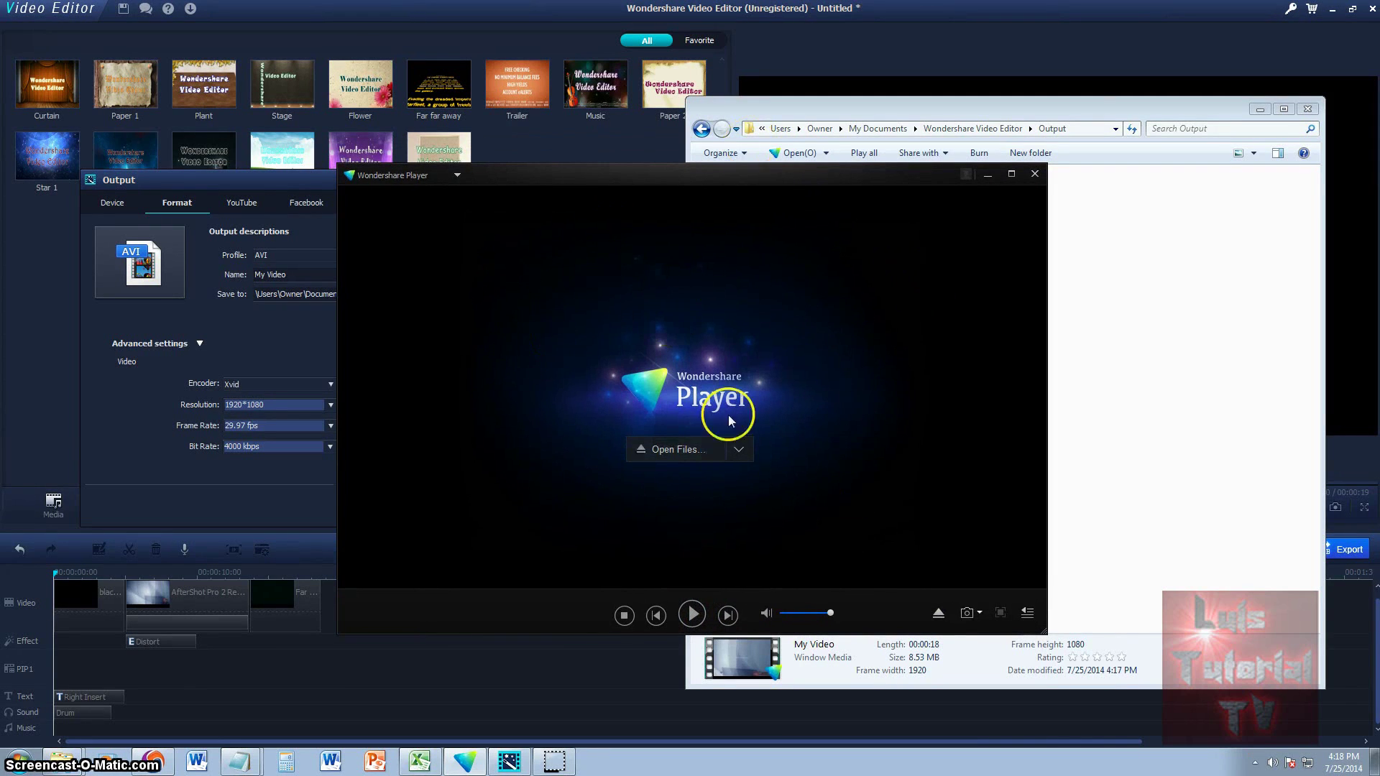
pyautogui.click(1036, 174)
# Step: In My Video's Properties, change its default program to Windows Media Player and apply
pyautogui.rightClick(852, 218)
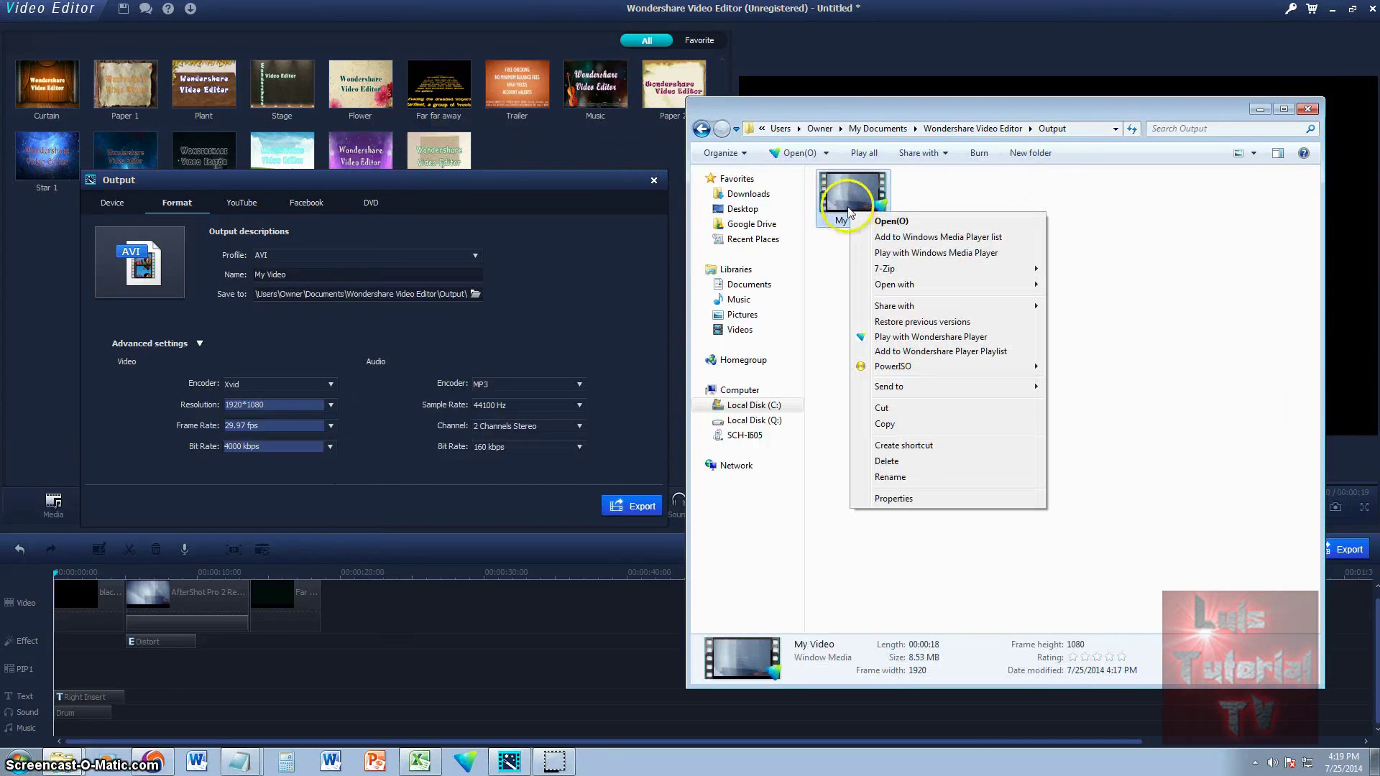
pyautogui.click(908, 496)
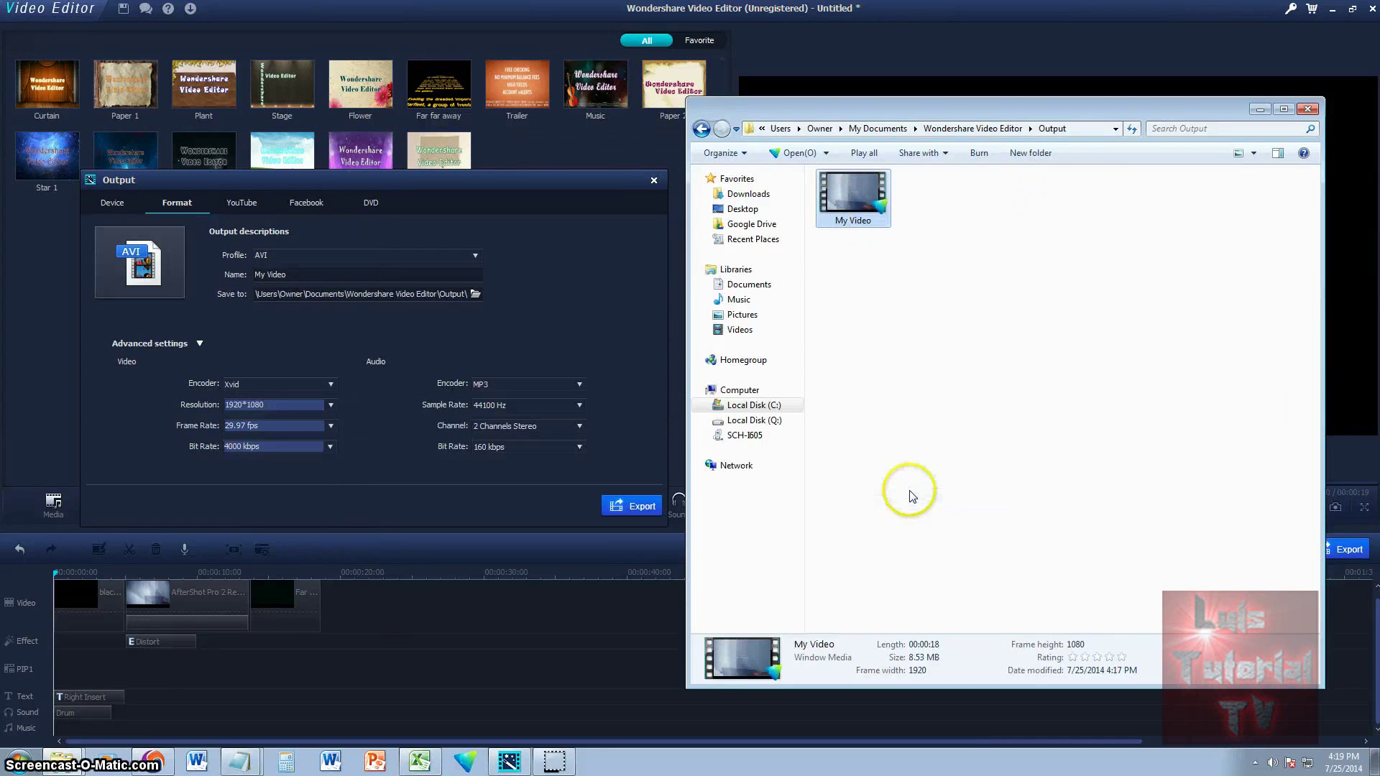
pyautogui.click(1046, 325)
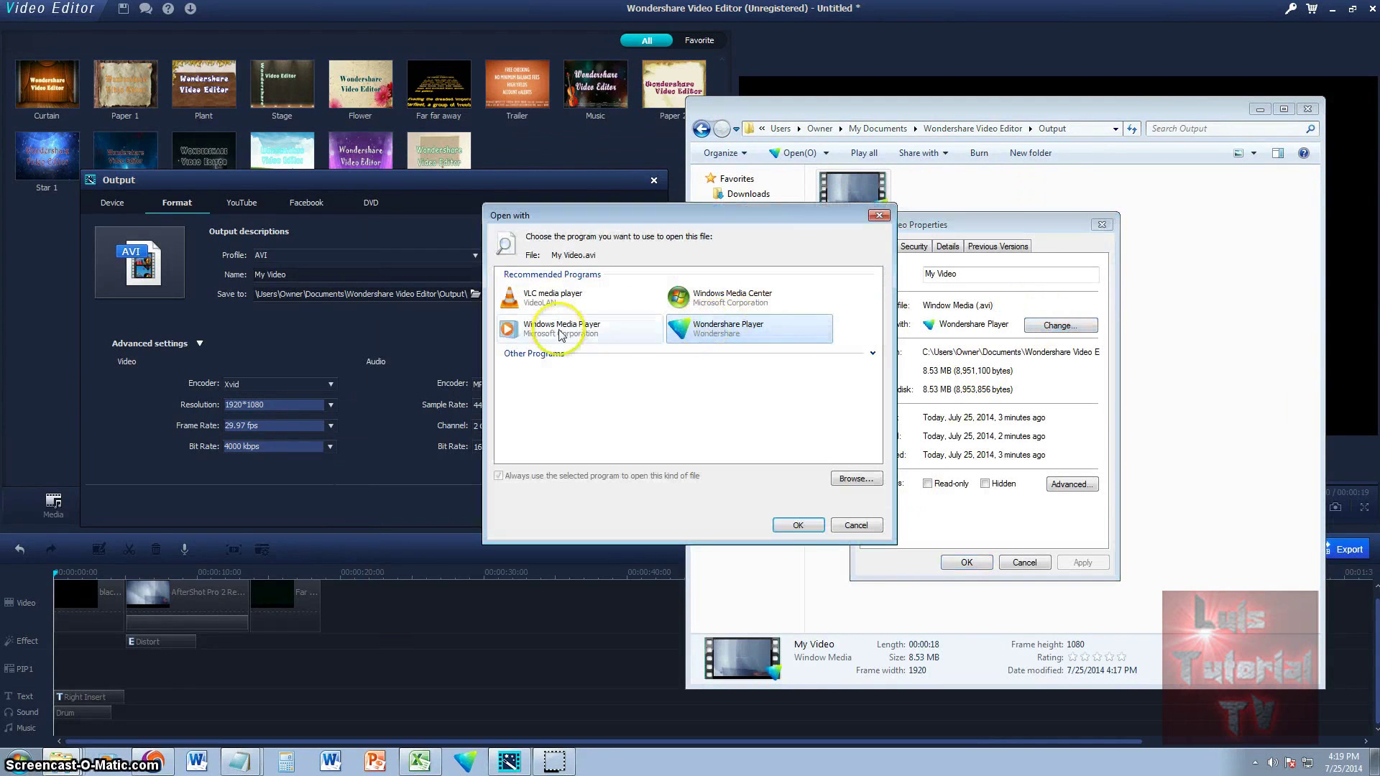
pyautogui.click(560, 332)
pyautogui.click(796, 525)
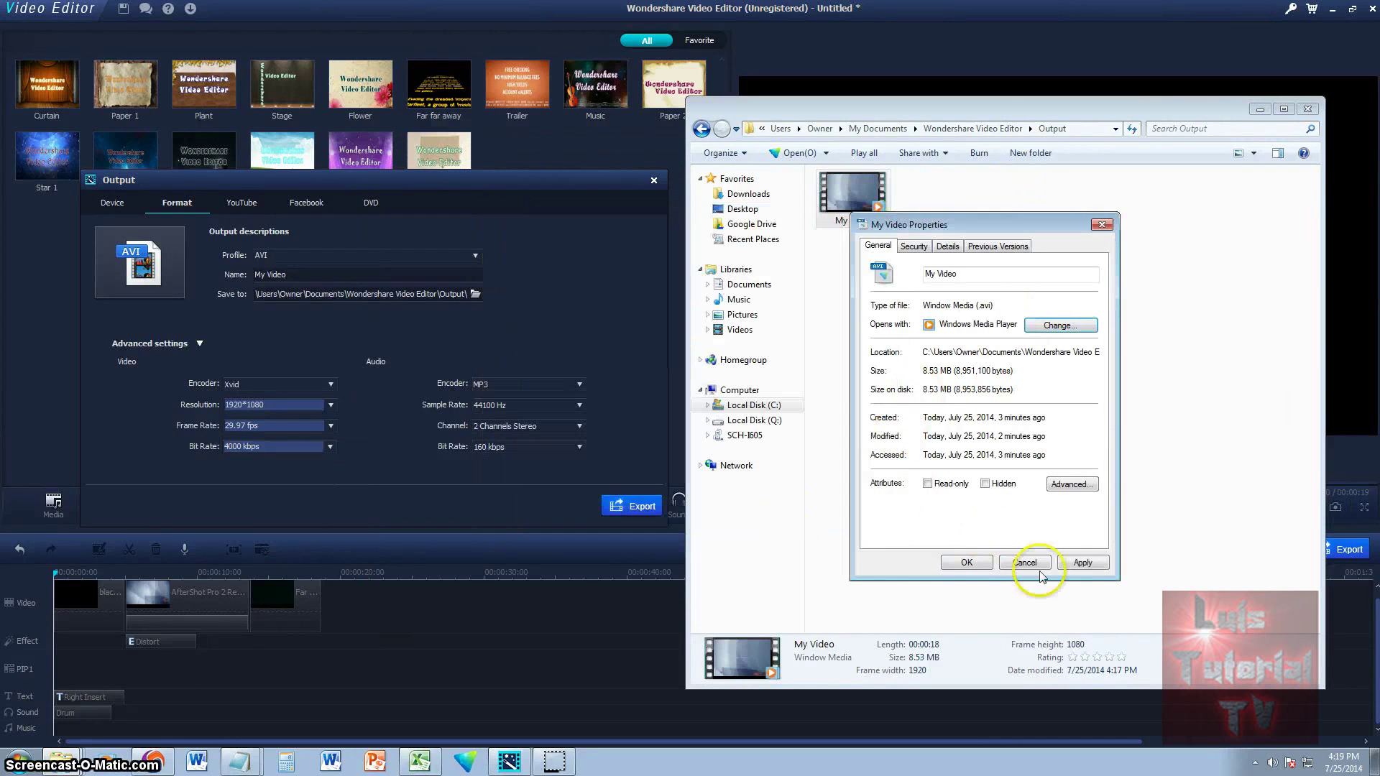
pyautogui.click(1083, 562)
pyautogui.click(967, 563)
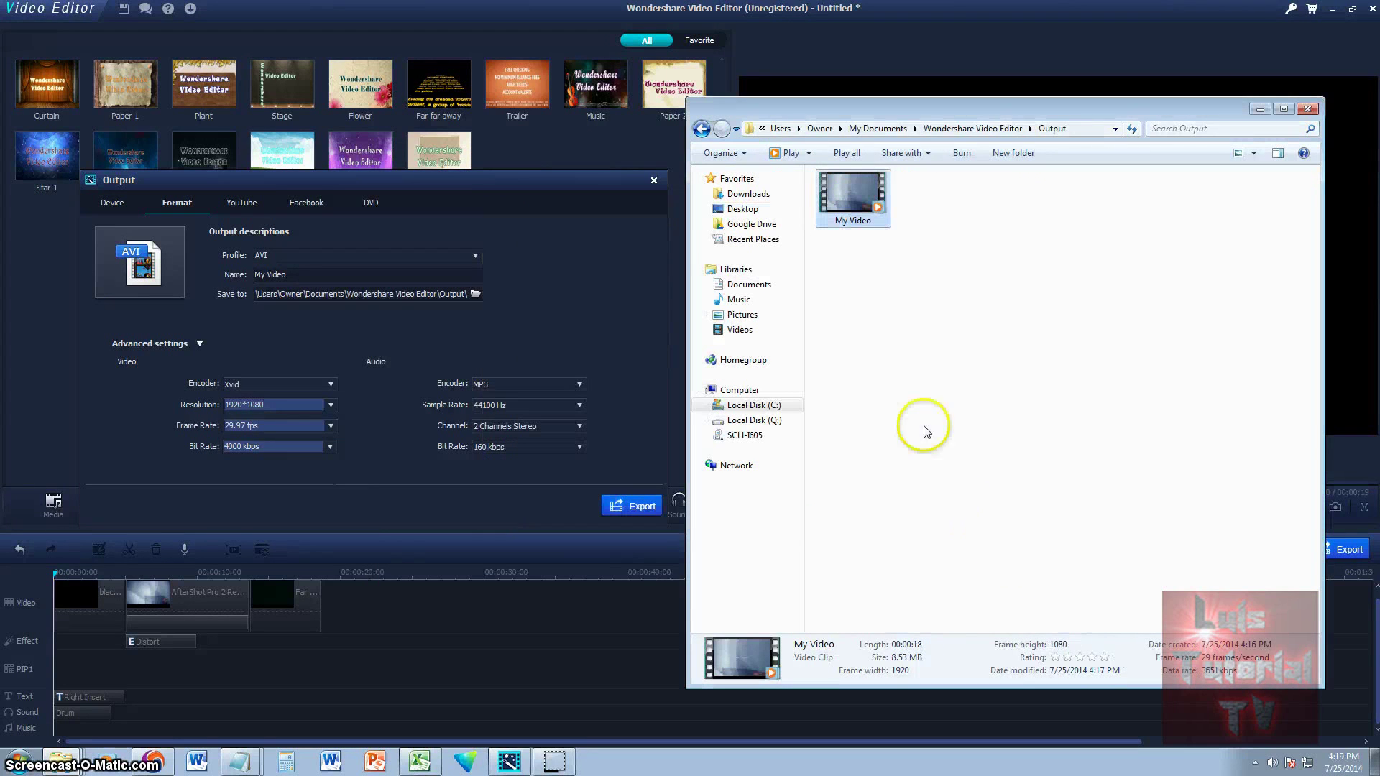
# Step: Play My Video full screen in Windows Media Player, then close it and return to the editor
pyautogui.doubleClick(859, 223)
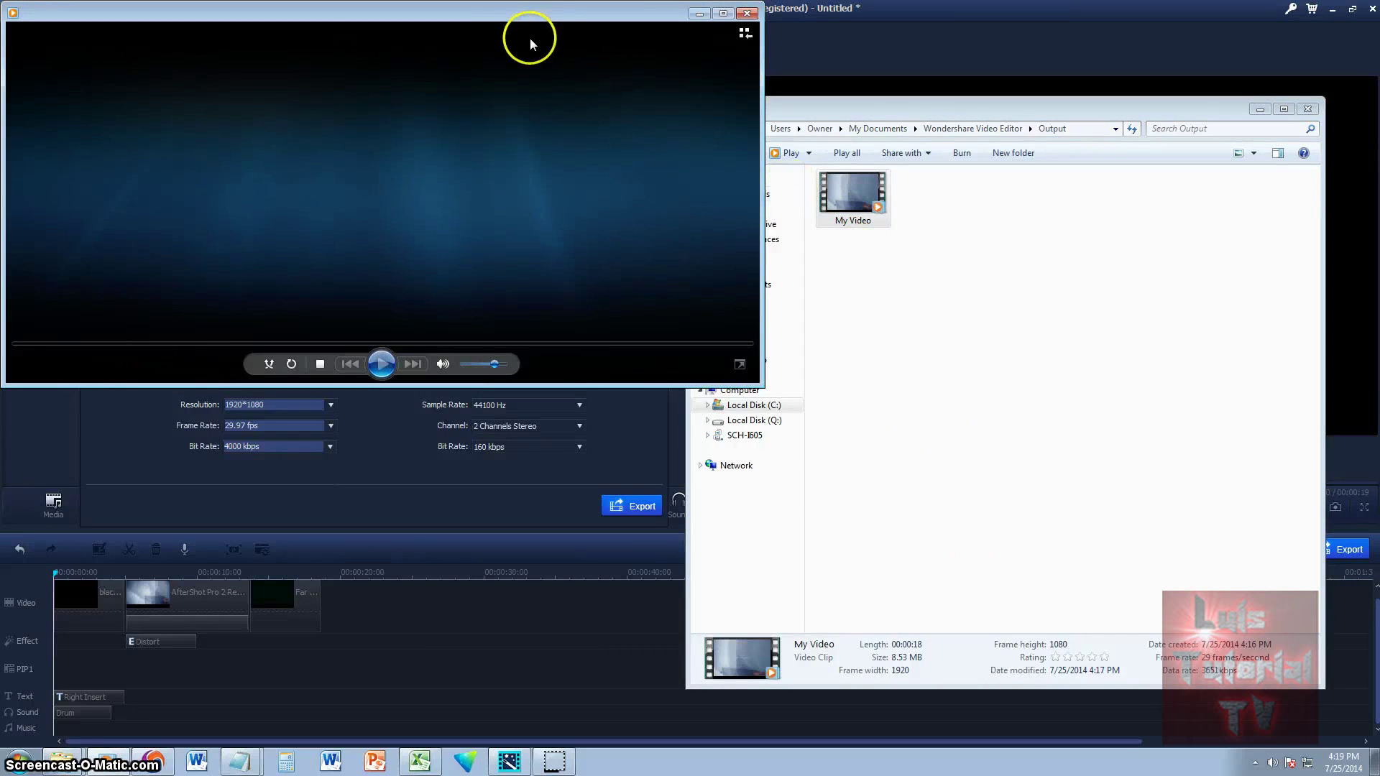
pyautogui.moveTo(496, 20); pyautogui.dragTo(732, 187)
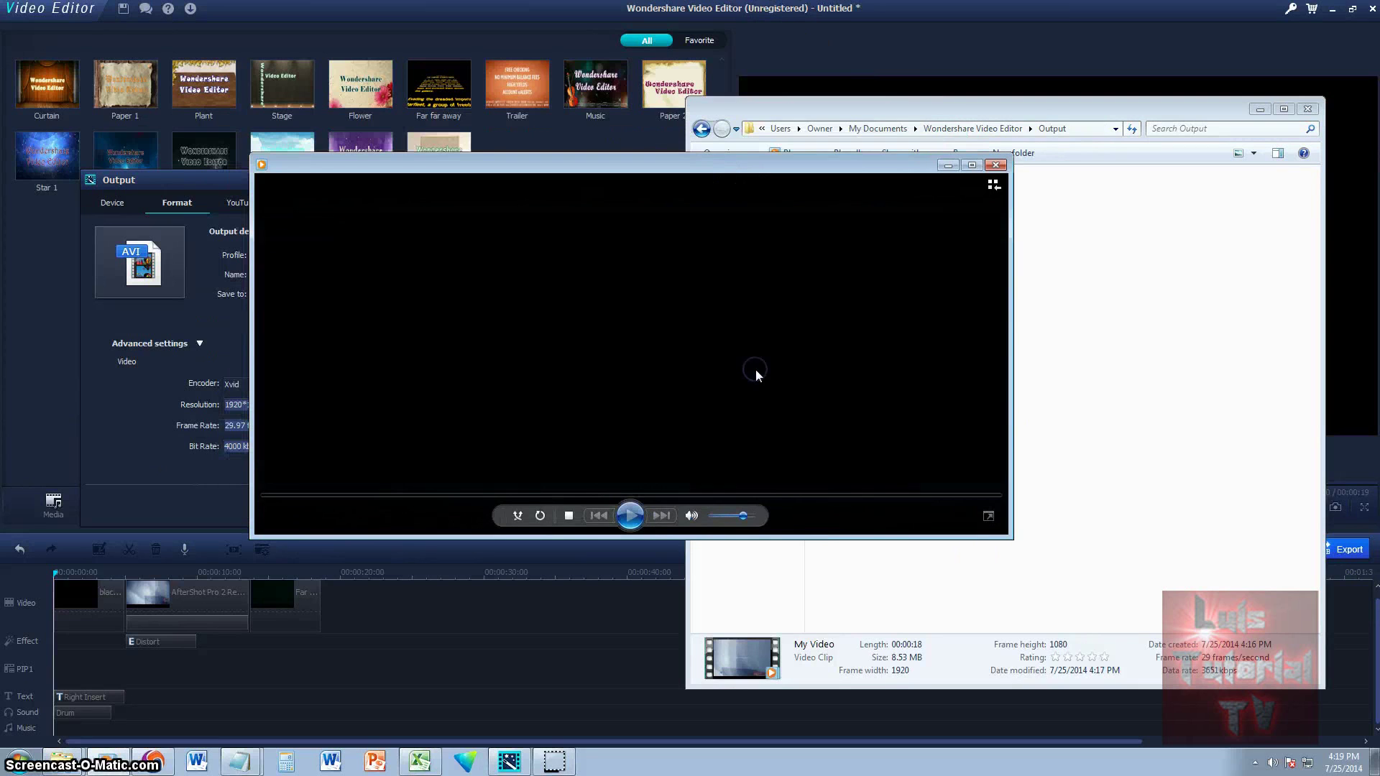
pyautogui.doubleClick(756, 369)
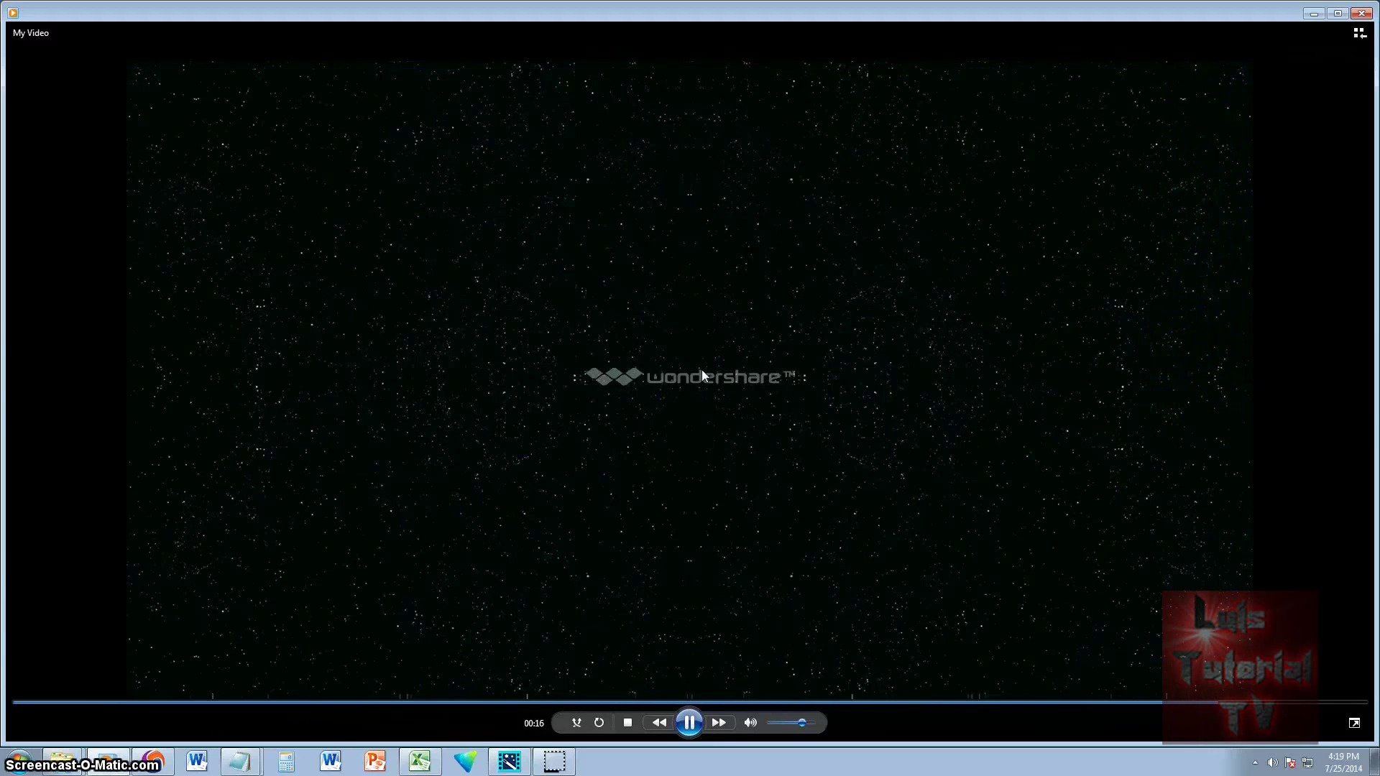
pyautogui.click(1359, 15)
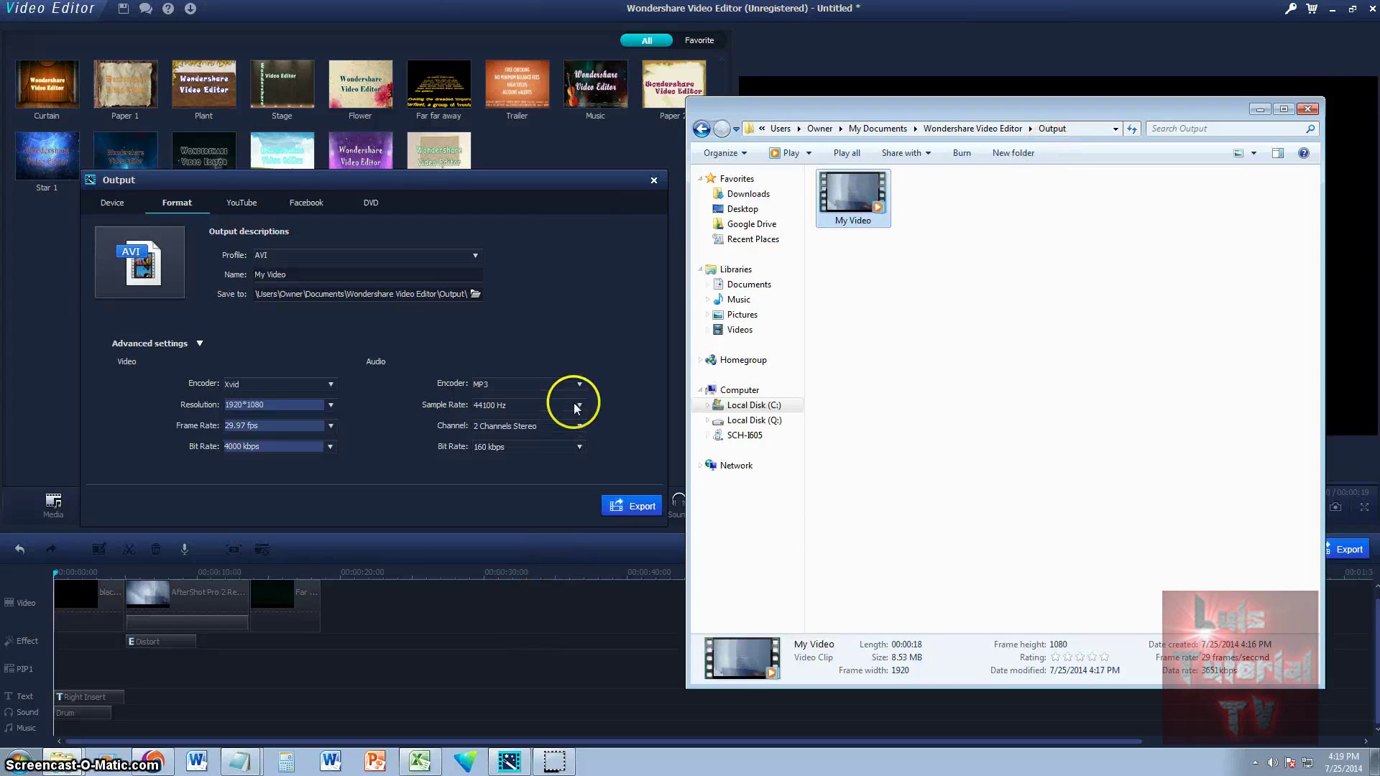
pyautogui.click(575, 405)
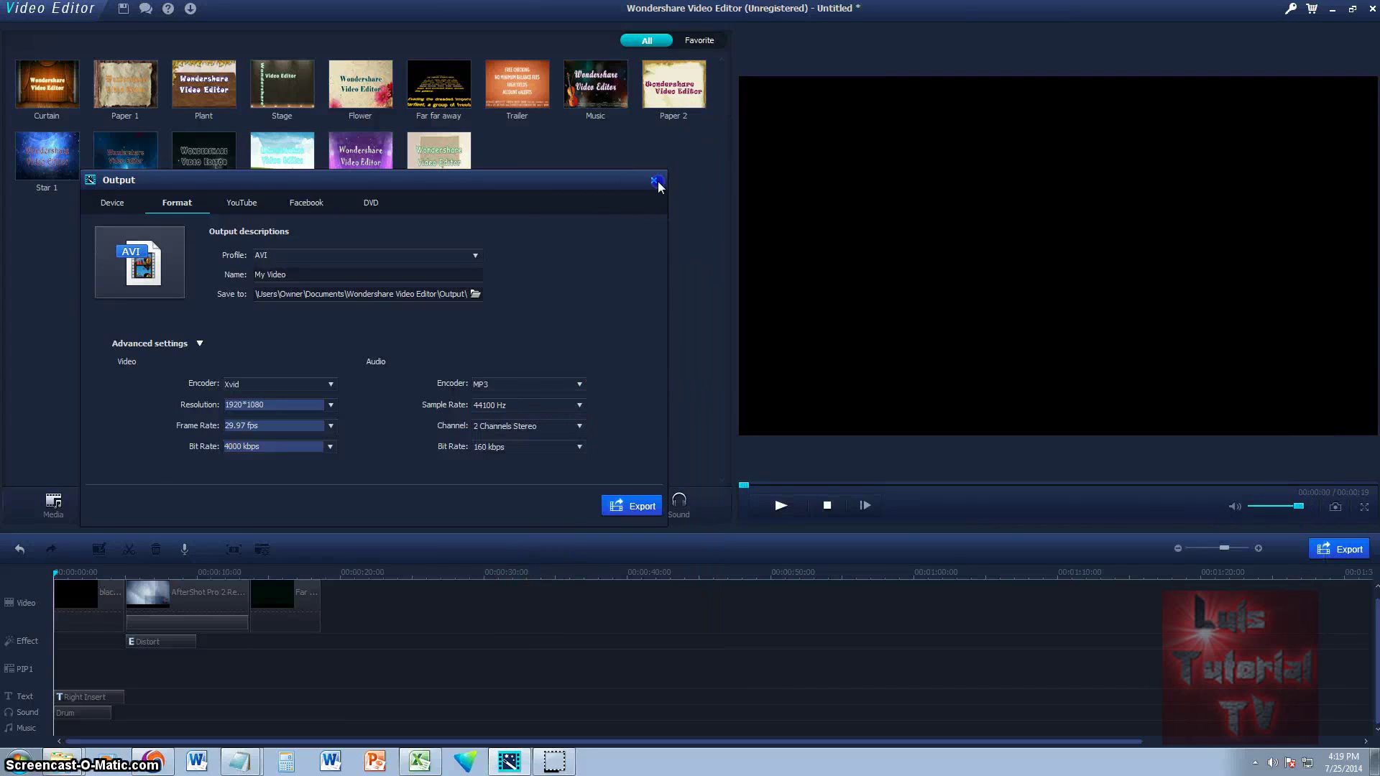
# Step: Close the output settings, inspect the old star-field clip's settings, and delete it
pyautogui.click(655, 181)
pyautogui.click(281, 597)
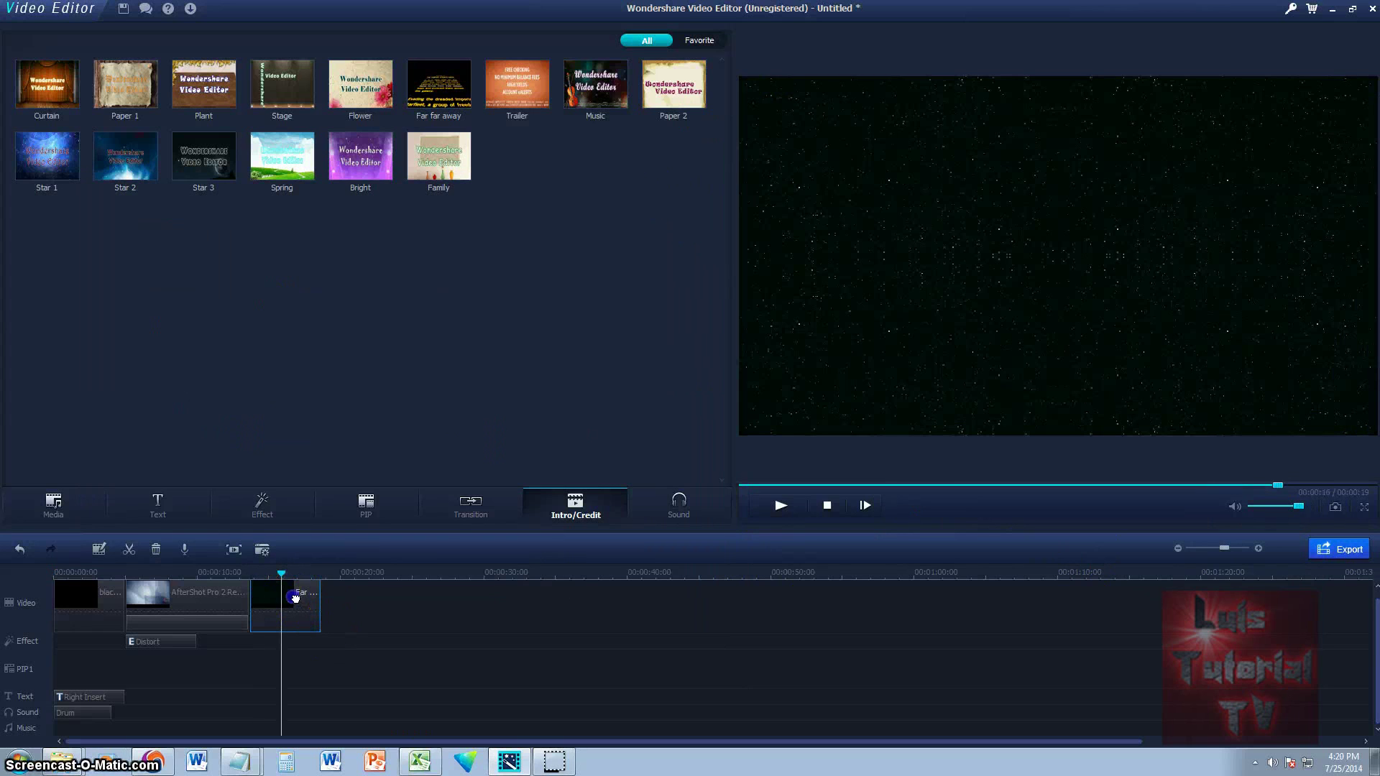
pyautogui.doubleClick(296, 598)
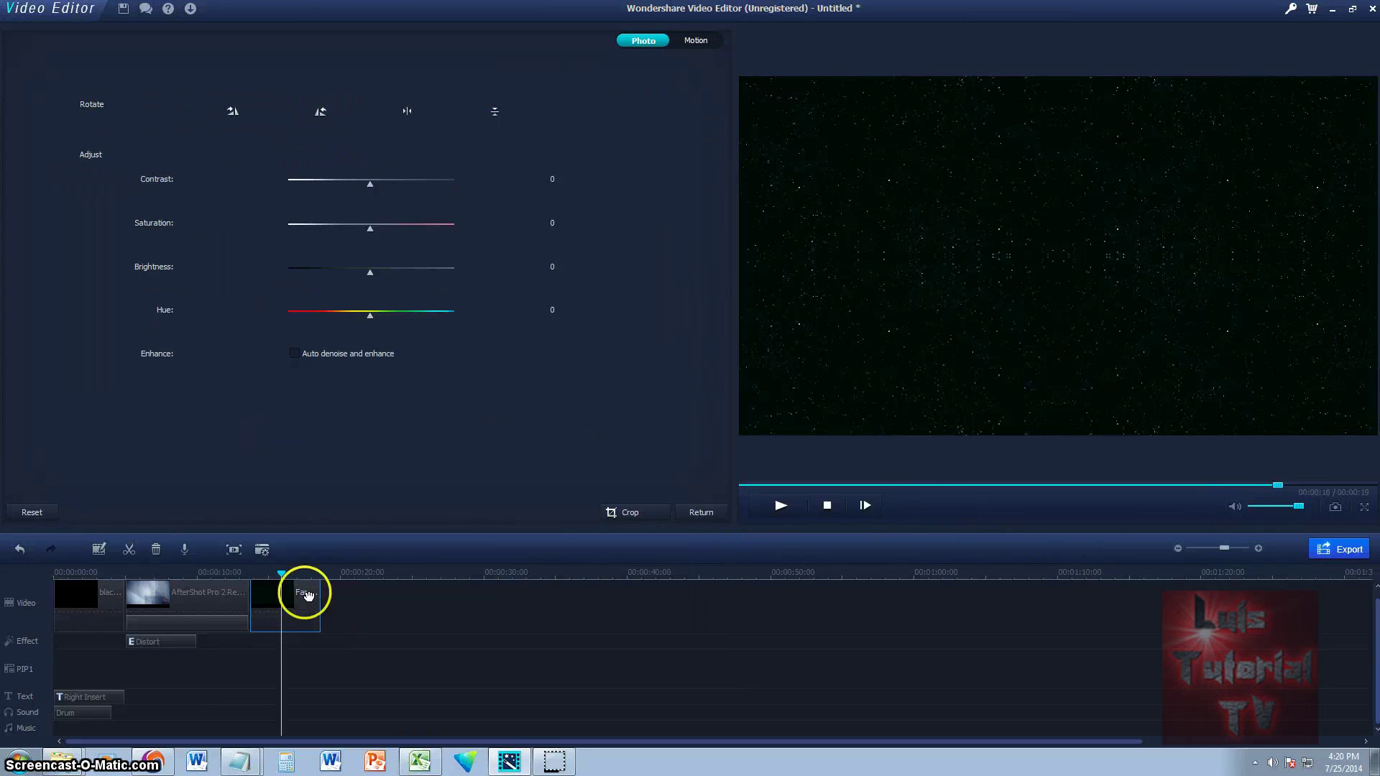
pyautogui.click(272, 573)
pyautogui.moveTo(1375, 658); pyautogui.dragTo(1376, 623)
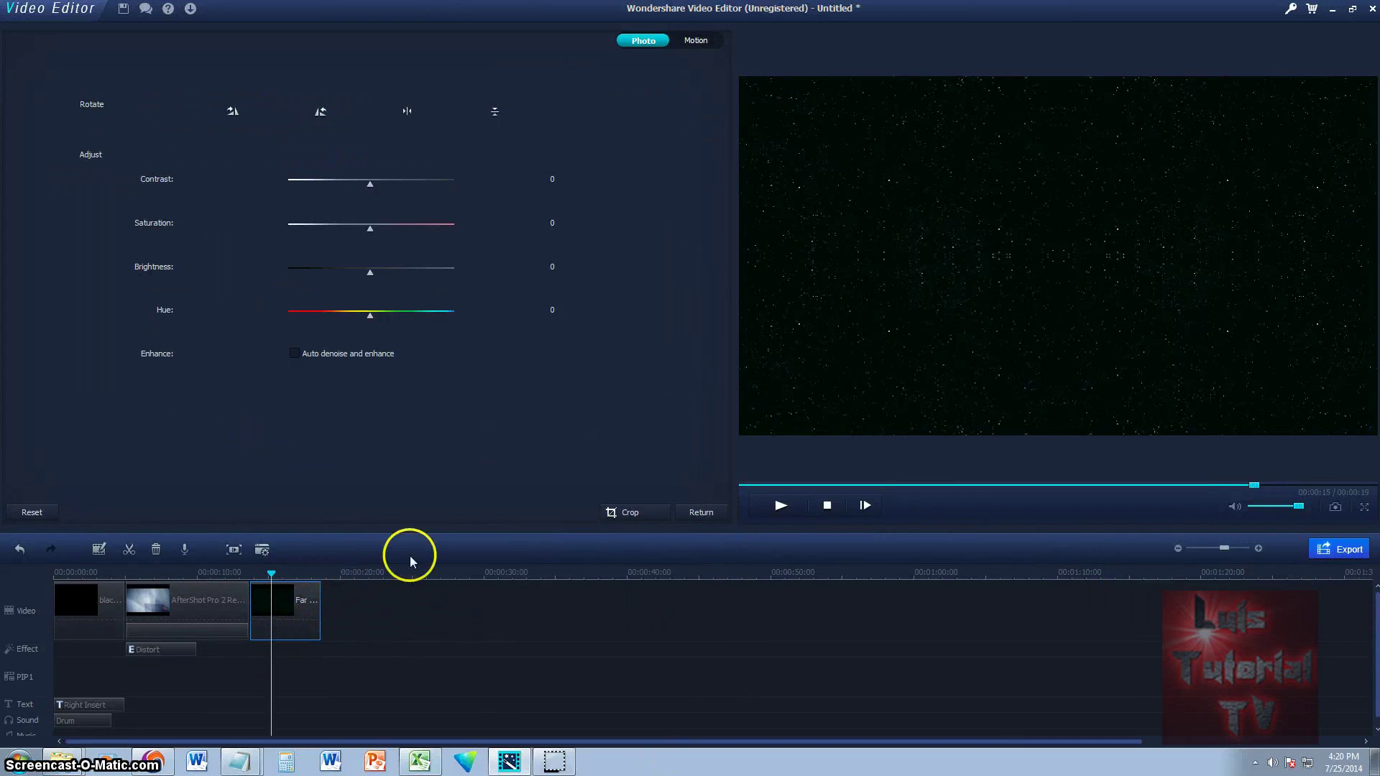
pyautogui.click(701, 512)
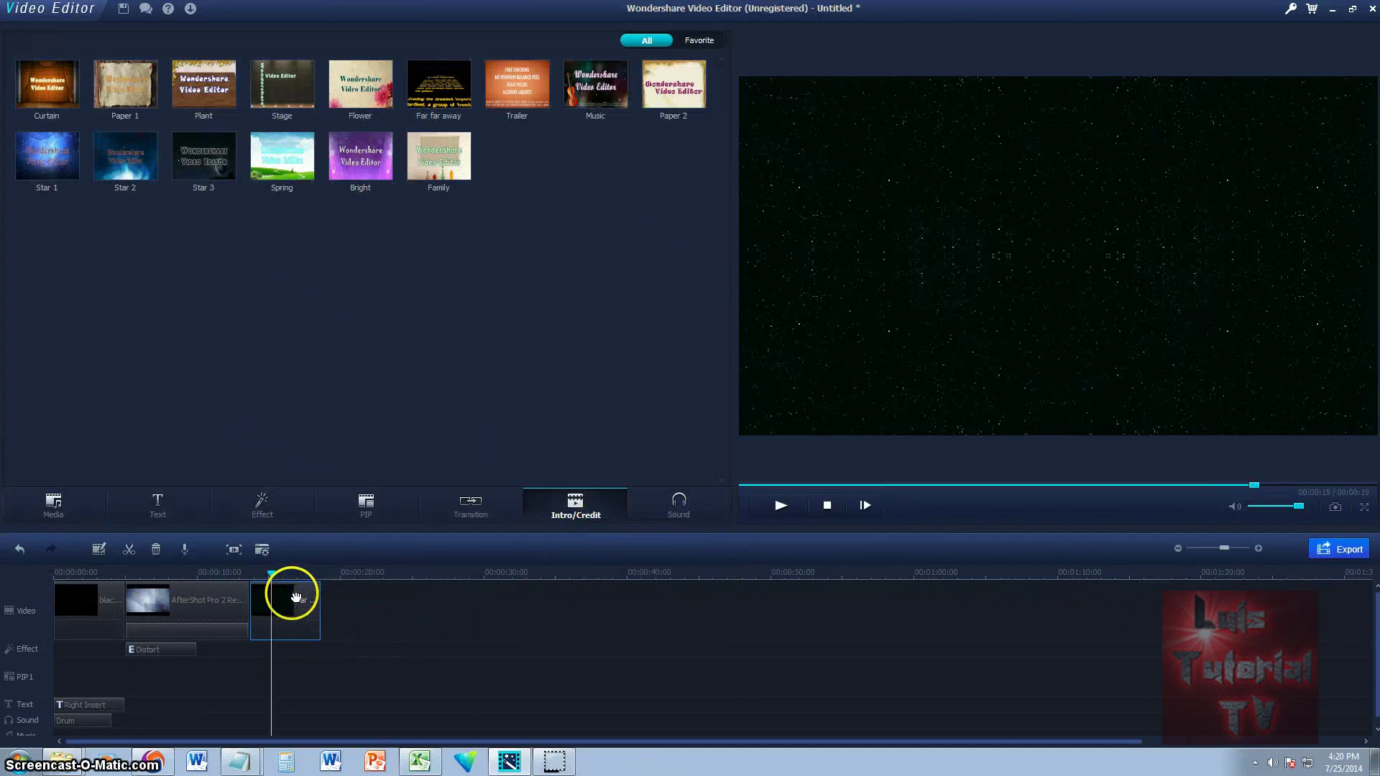
pyautogui.press('Delete')
# Step: Add the Far far away credits template to the timeline end and open its crawl text
pyautogui.moveTo(447, 101); pyautogui.dragTo(287, 628)
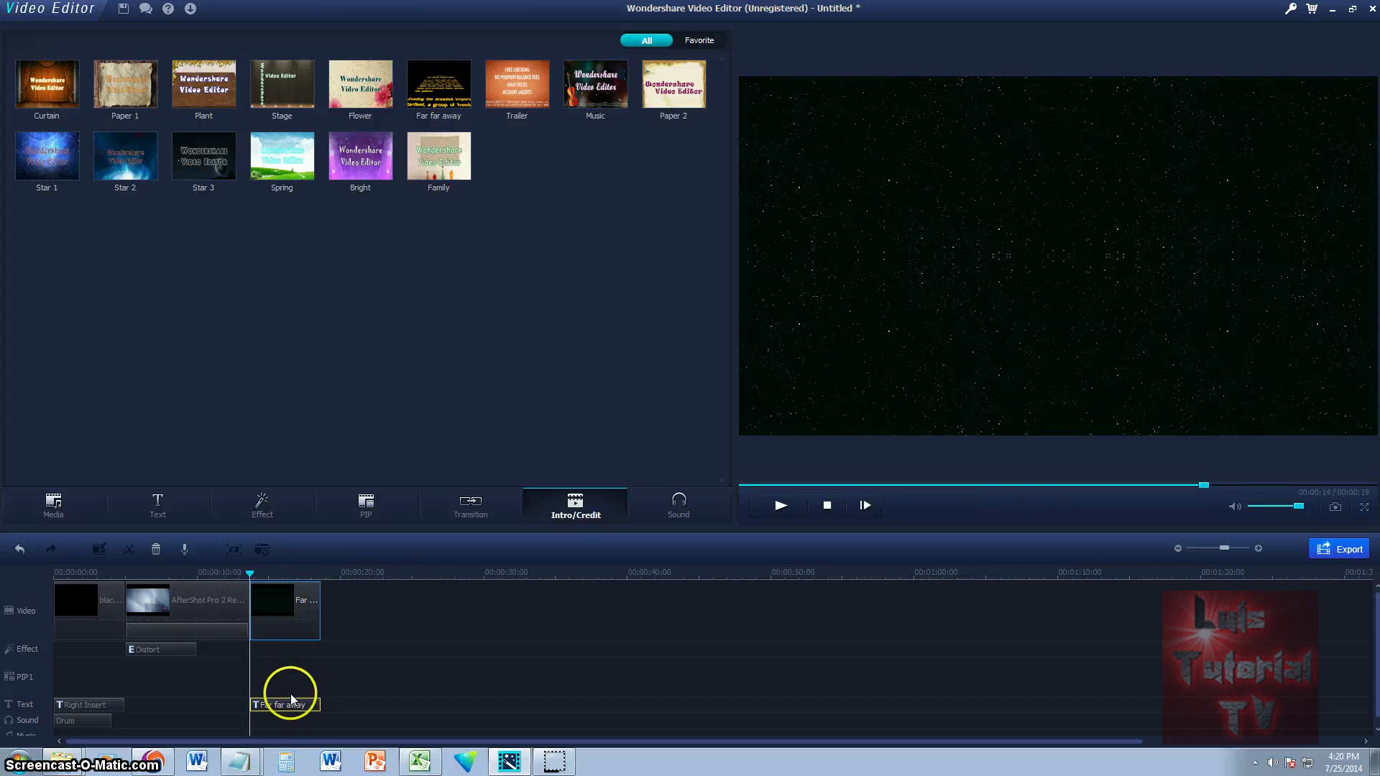
pyautogui.click(291, 674)
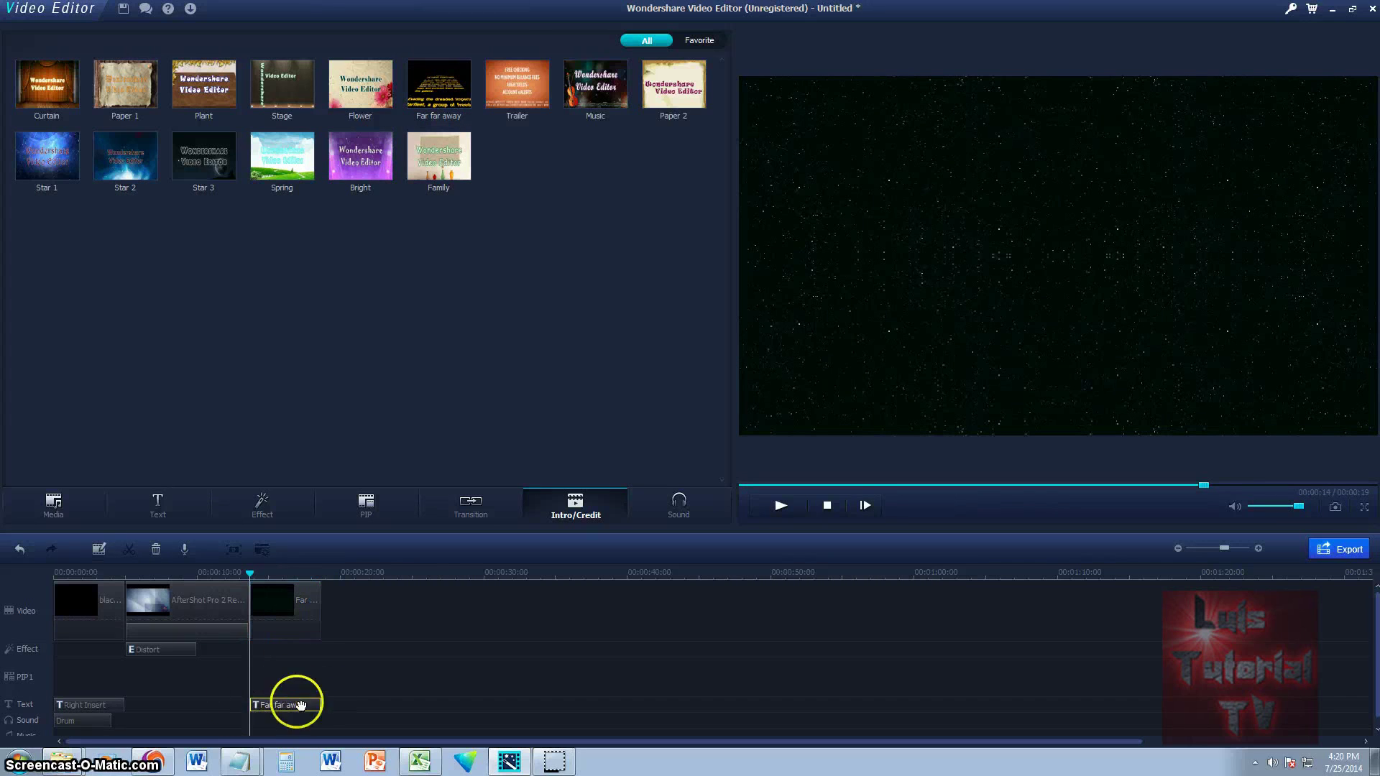
pyautogui.doubleClick(274, 706)
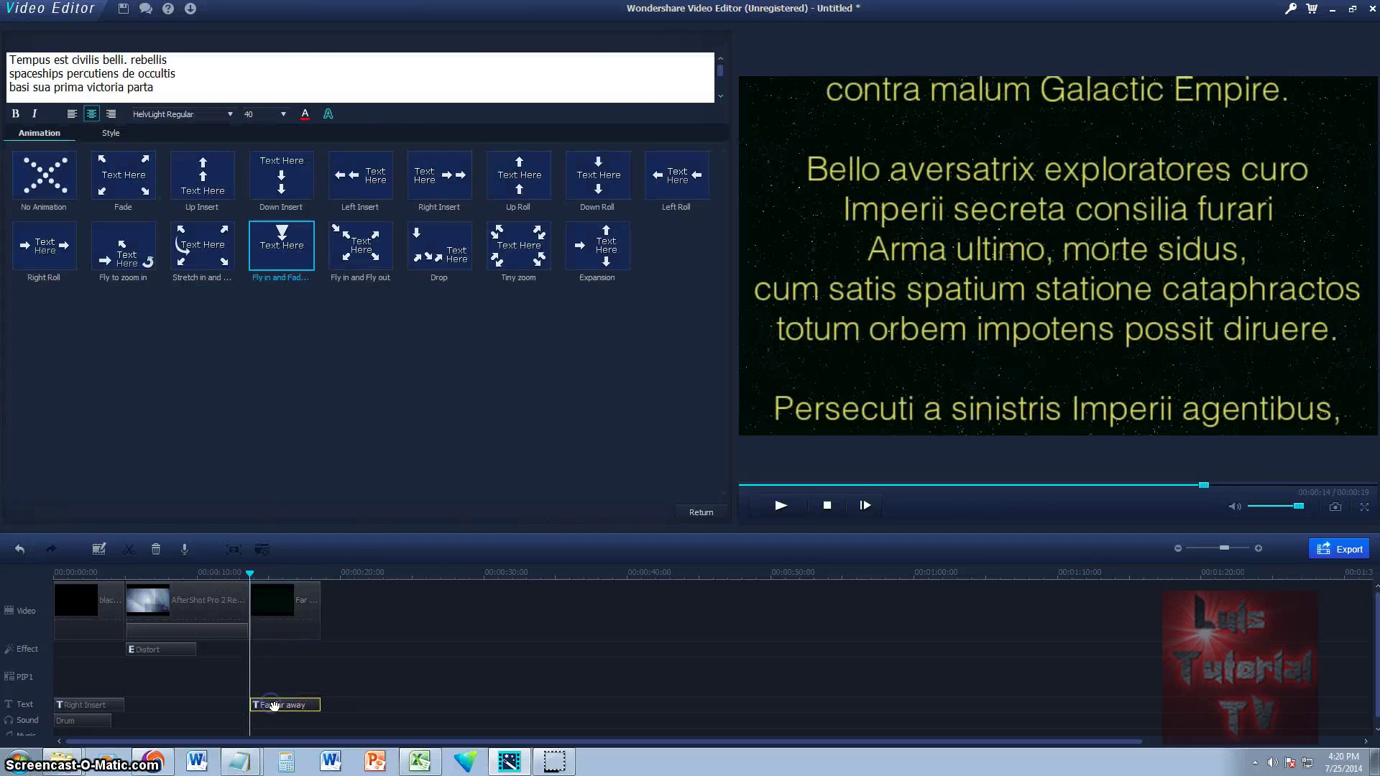
pyautogui.moveTo(190, 86); pyautogui.dragTo(61, 59)
pyautogui.click(262, 115)
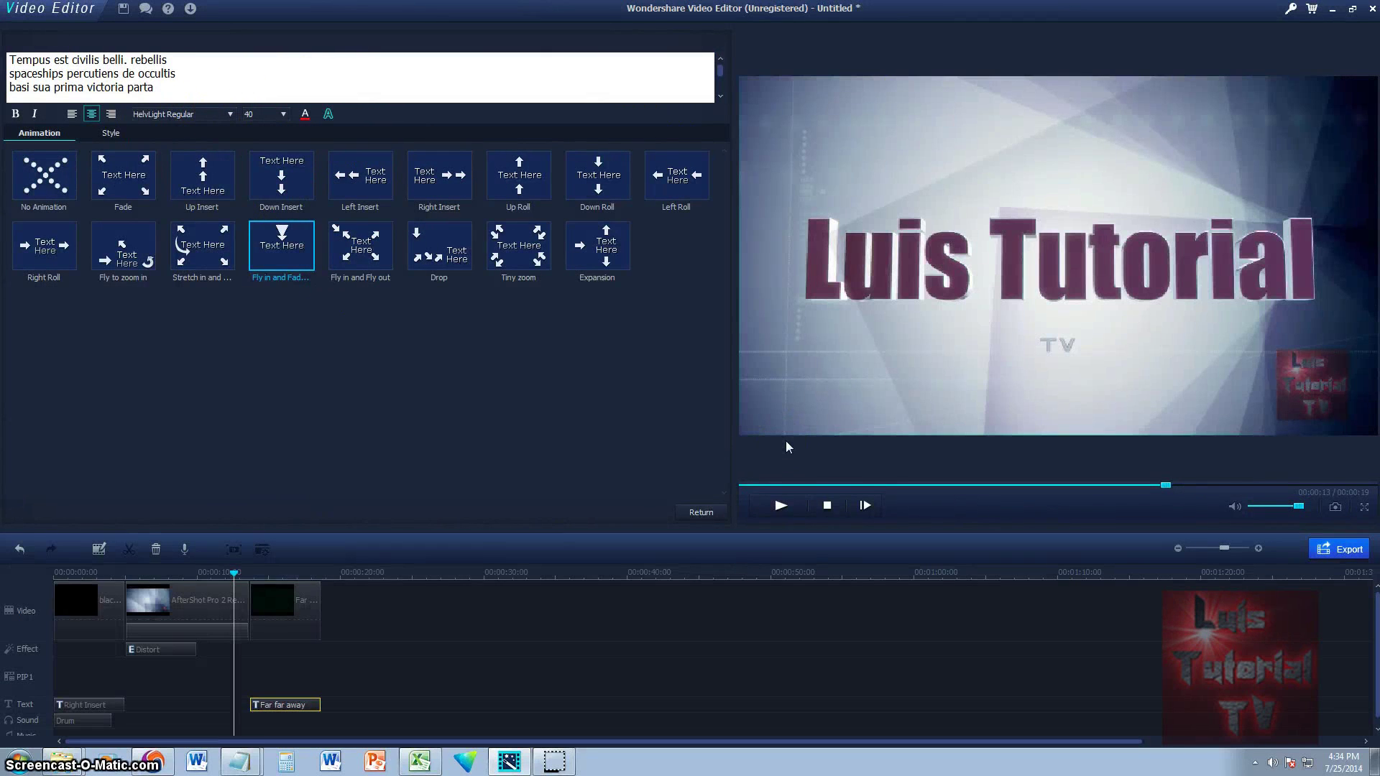